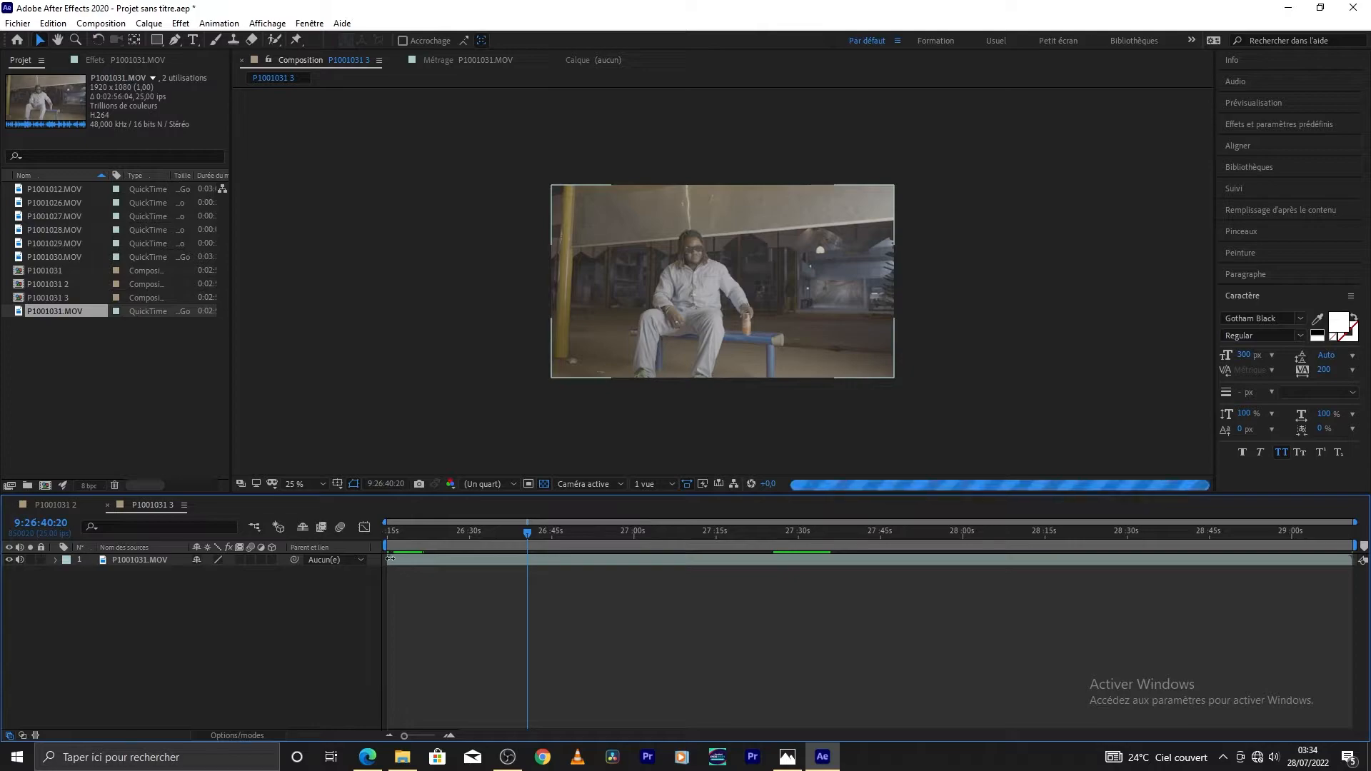
Step: Shift and trim the P1001031.MOV layer to a clip of about 11 seconds at the start of the composition
{"action": "mouse_move", "coordinate": [388, 560]}
{"action": "left_mouse_down"}
{"action": "mouse_move", "coordinate": [707, 563]}
{"action": "mouse_move", "coordinate": [423, 565]}
{"action": "mouse_move", "coordinate": [480, 537]}
{"action": "mouse_move", "coordinate": [392, 550]}
{"action": "mouse_move", "coordinate": [412, 551]}
{"action": "mouse_move", "coordinate": [399, 563]}
{"action": "left_mouse_up"}
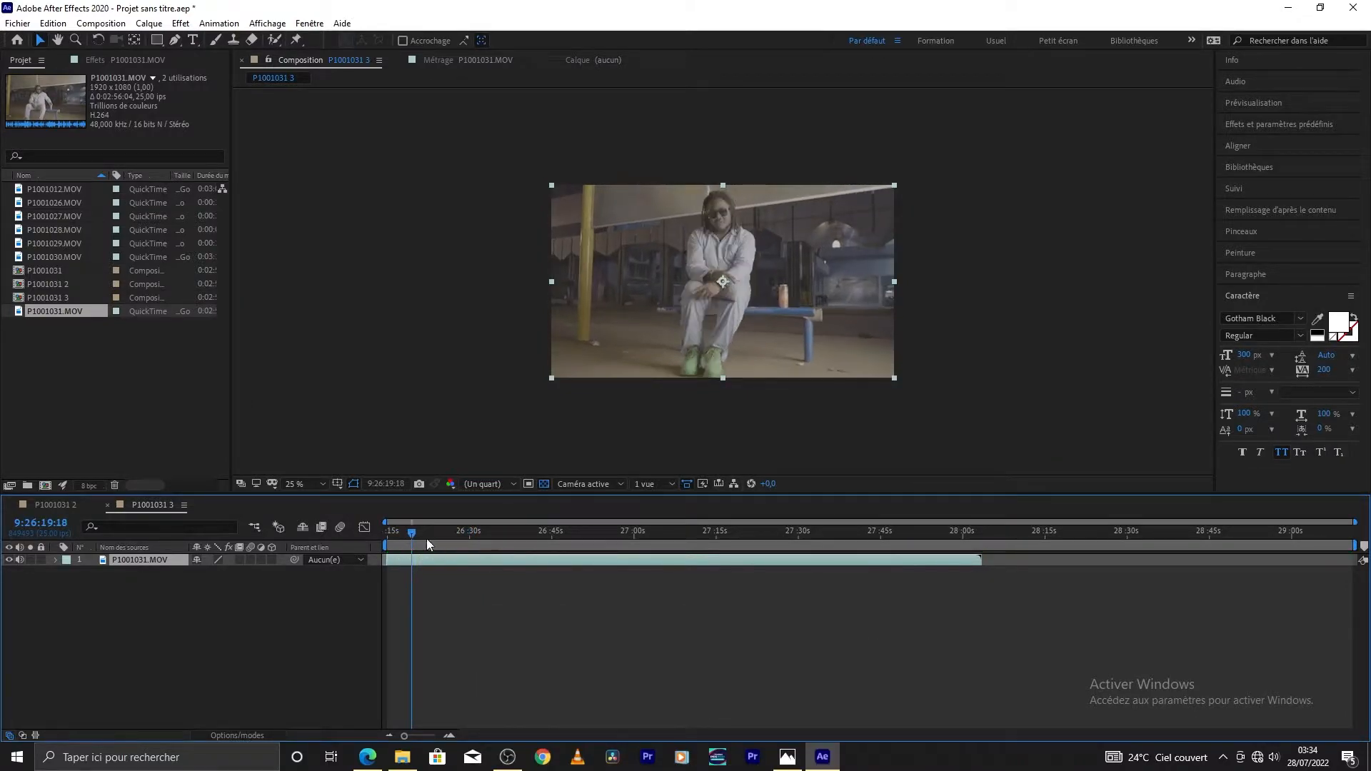
{"action": "key", "text": "space"}
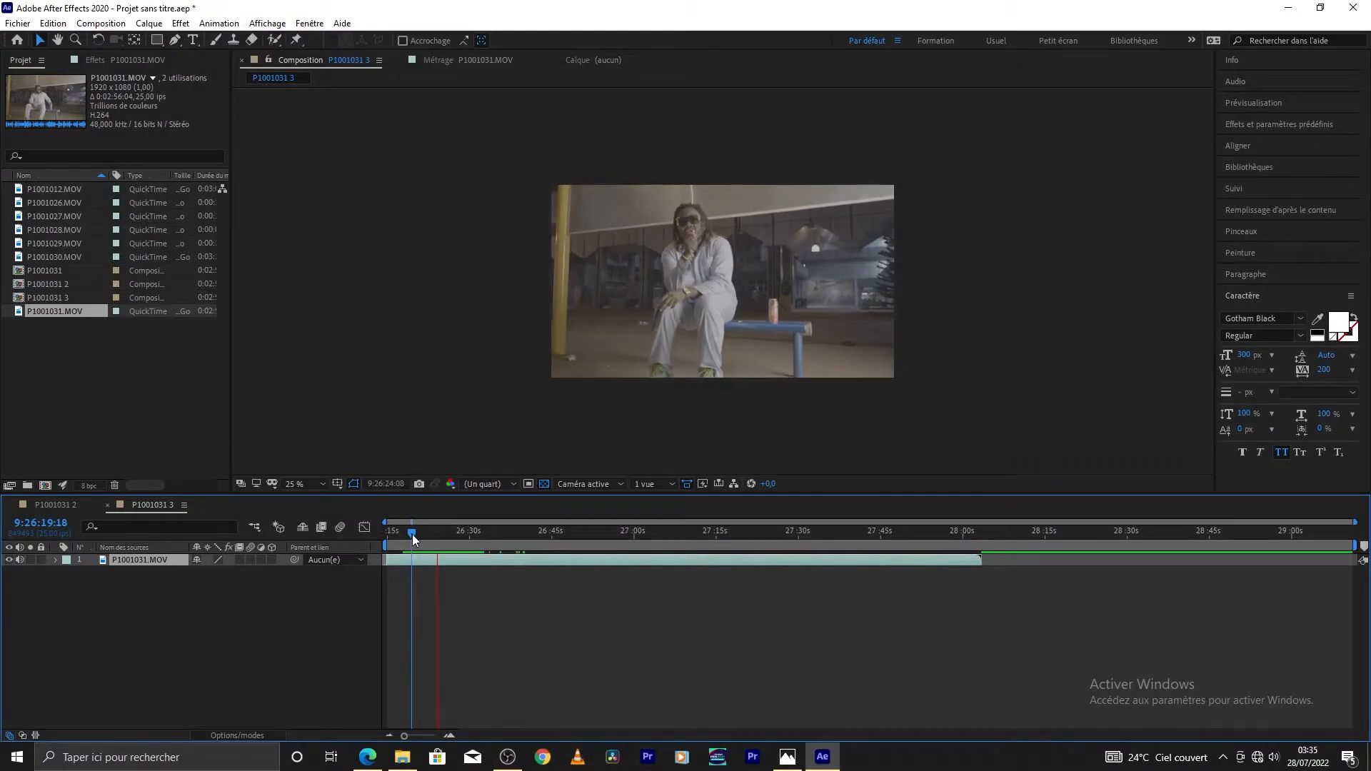
{"action": "left_click", "coordinate": [393, 563]}
{"action": "mouse_move", "coordinate": [411, 560]}
{"action": "left_mouse_down"}
{"action": "mouse_move", "coordinate": [450, 562]}
{"action": "mouse_move", "coordinate": [418, 566]}
{"action": "left_mouse_up"}
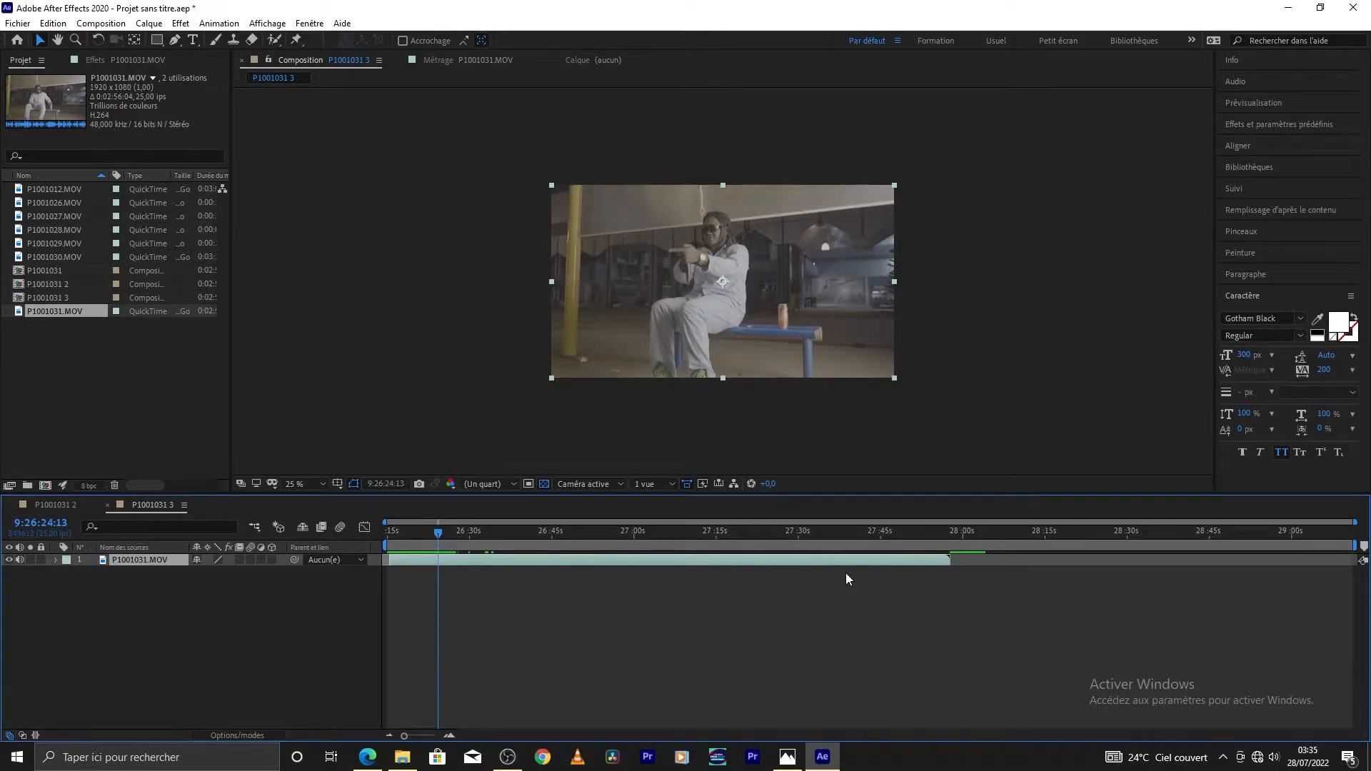
{"action": "left_click_drag", "start_coordinate": [949, 559], "coordinate": [423, 533]}
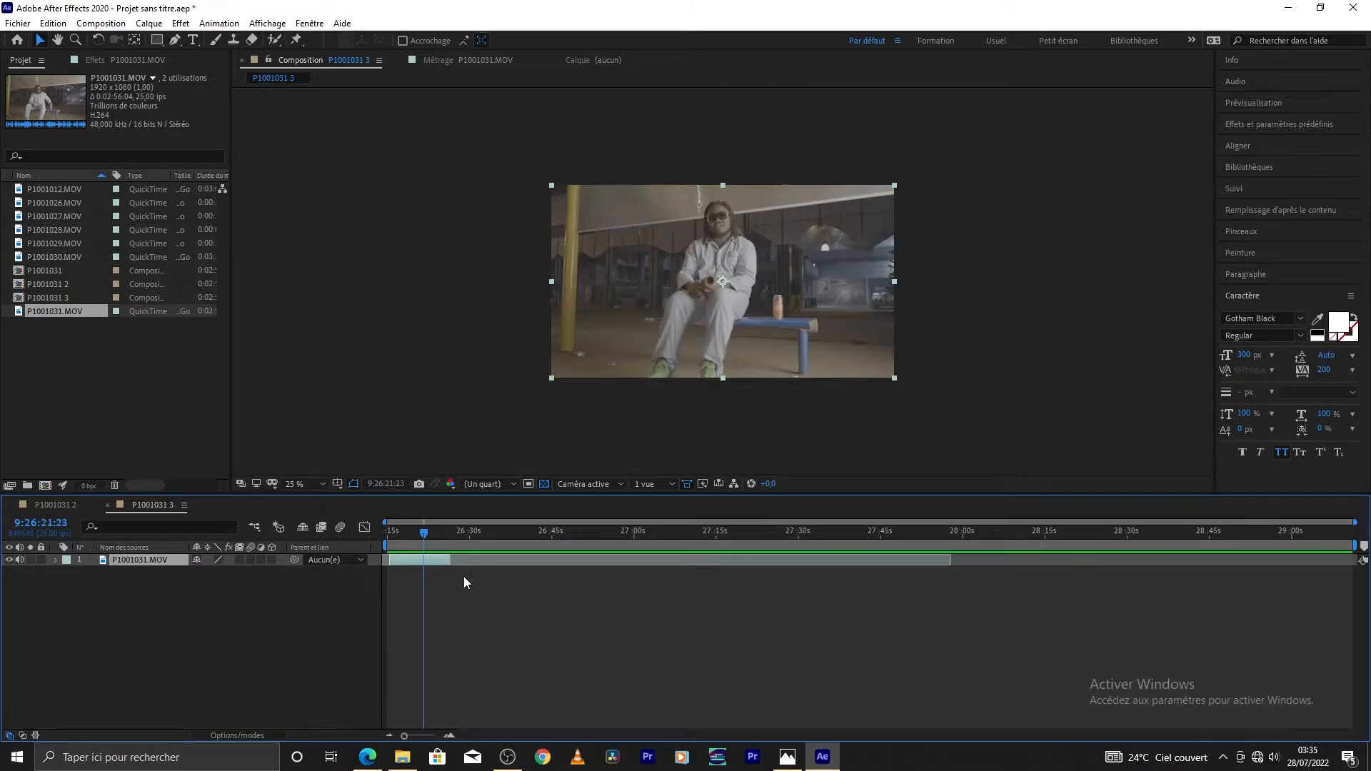
{"action": "left_click", "coordinate": [470, 598]}
Step: Duplicate the trimmed P1001031.MOV layer
{"action": "left_click", "coordinate": [122, 564]}
{"action": "key", "text": "ctrl+d"}
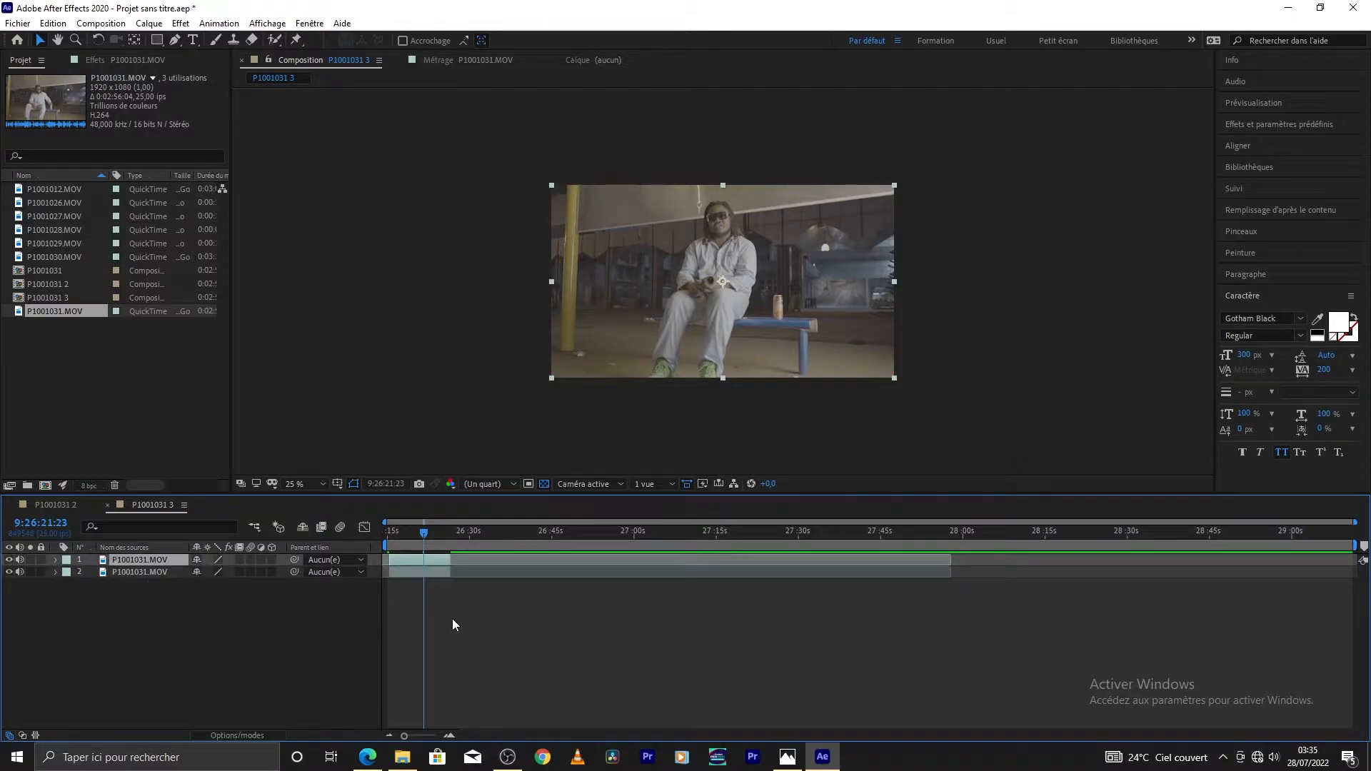
{"action": "left_click", "coordinate": [167, 592]}
{"action": "left_click", "coordinate": [151, 560]}
{"action": "left_click", "coordinate": [151, 574]}
{"action": "left_click", "coordinate": [151, 584]}
{"action": "left_click", "coordinate": [151, 565]}
Step: Rename the lower copy of the clip layer as 02
{"action": "left_click", "coordinate": [148, 573]}
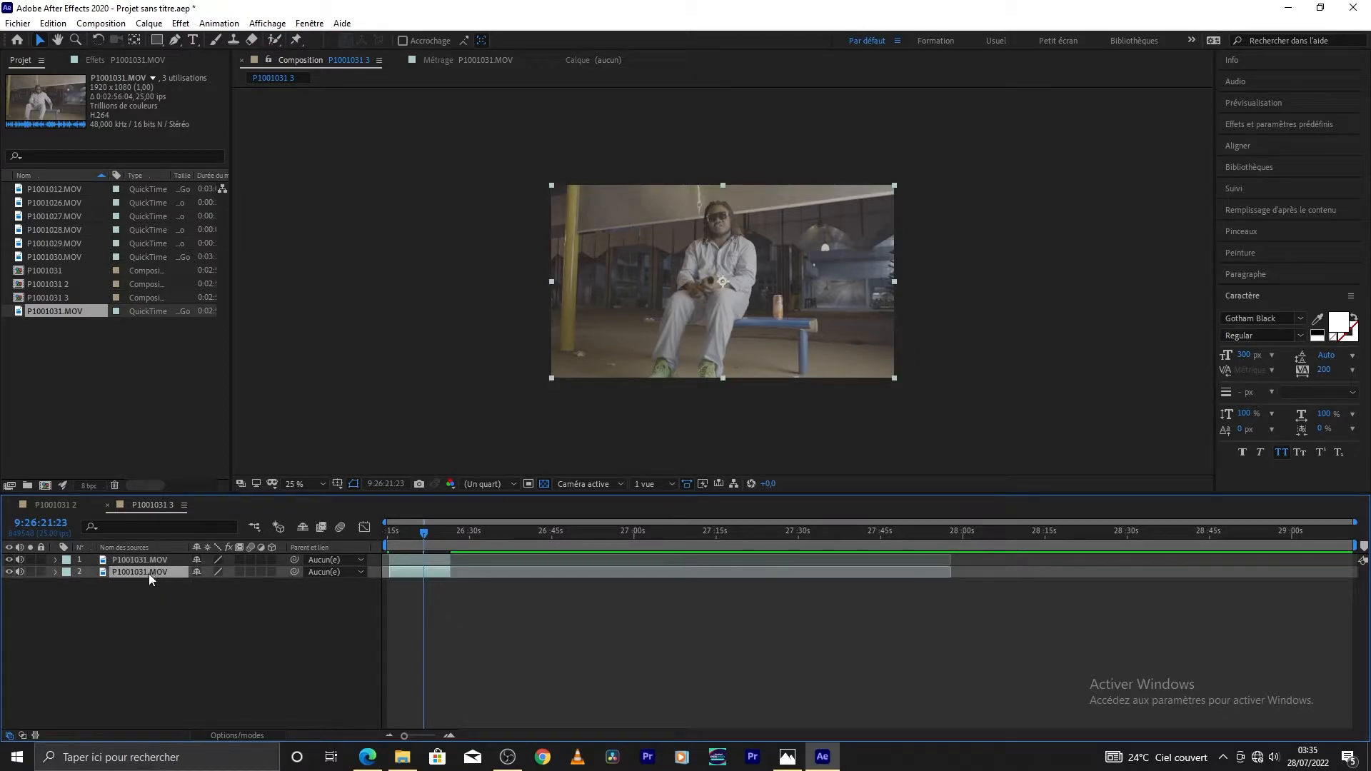
{"action": "right_click", "coordinate": [140, 571]}
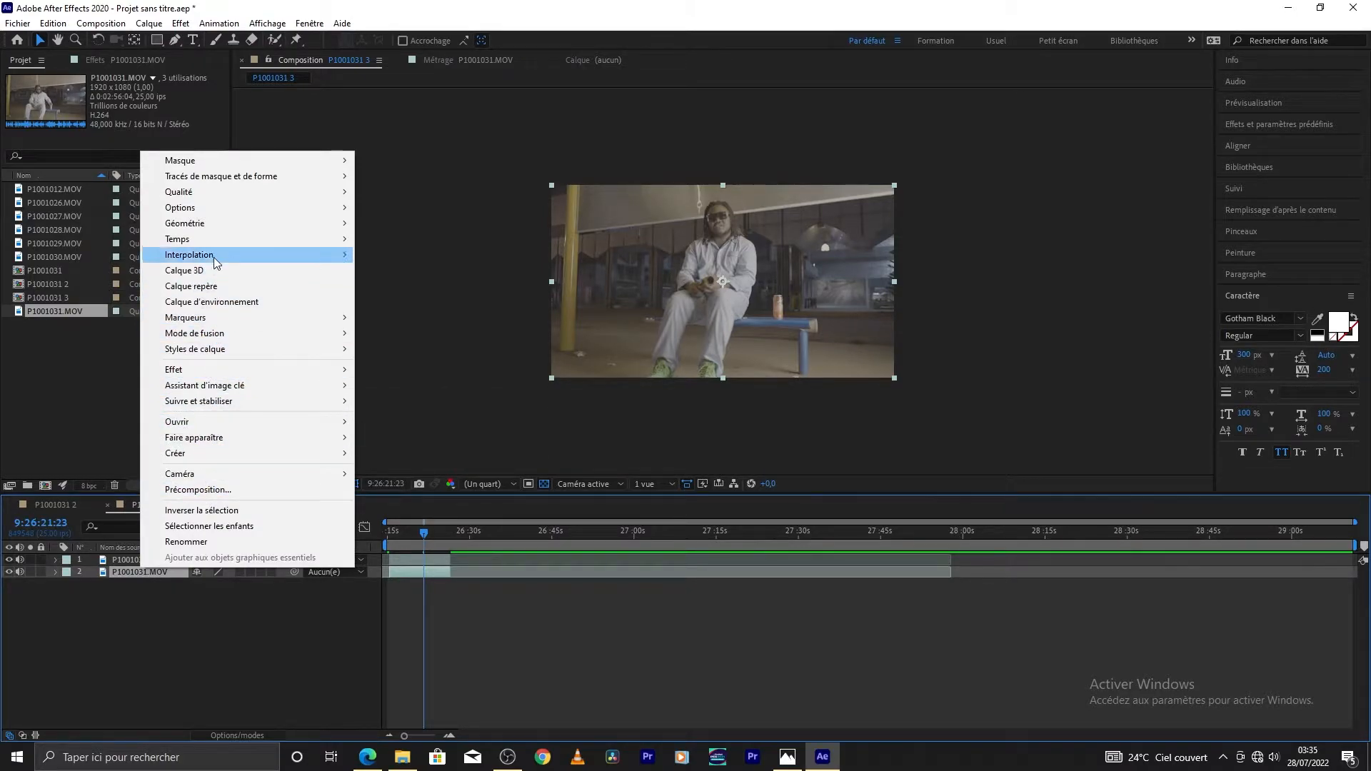
{"action": "left_click", "coordinate": [187, 541]}
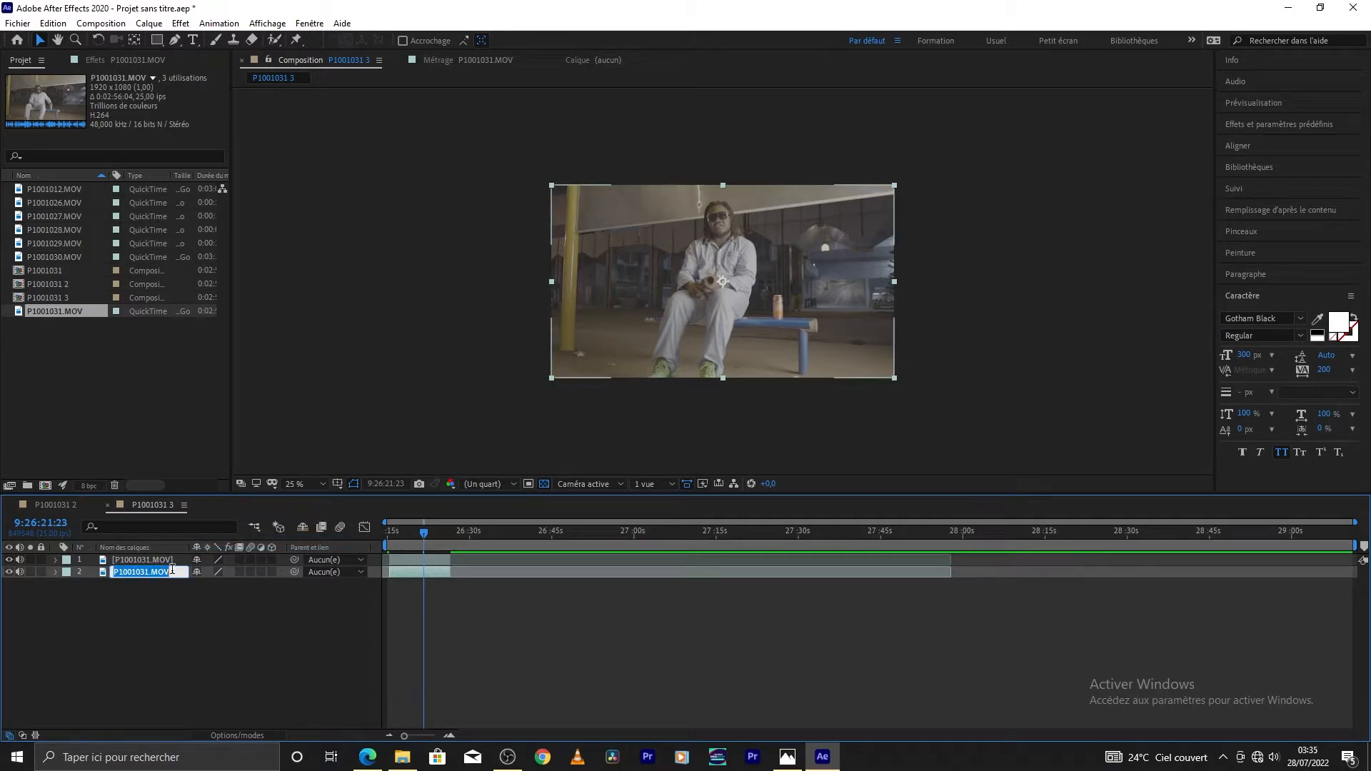
{"action": "type", "text": "arrire"}
{"action": "key", "text": "BackSpace"}
{"action": "key", "text": "BackSpace"}
{"action": "key", "text": "BackSpace"}
{"action": "key", "text": "BackSpace"}
{"action": "key", "text": "BackSpace"}
{"action": "type", "text": "02"}
{"action": "left_click", "coordinate": [230, 631]}
Step: Open the upper P1001031.MOV layer in its own viewer and paint a Roto Brush stroke over the seated man at 9:26:21:23
{"action": "left_click", "coordinate": [161, 564]}
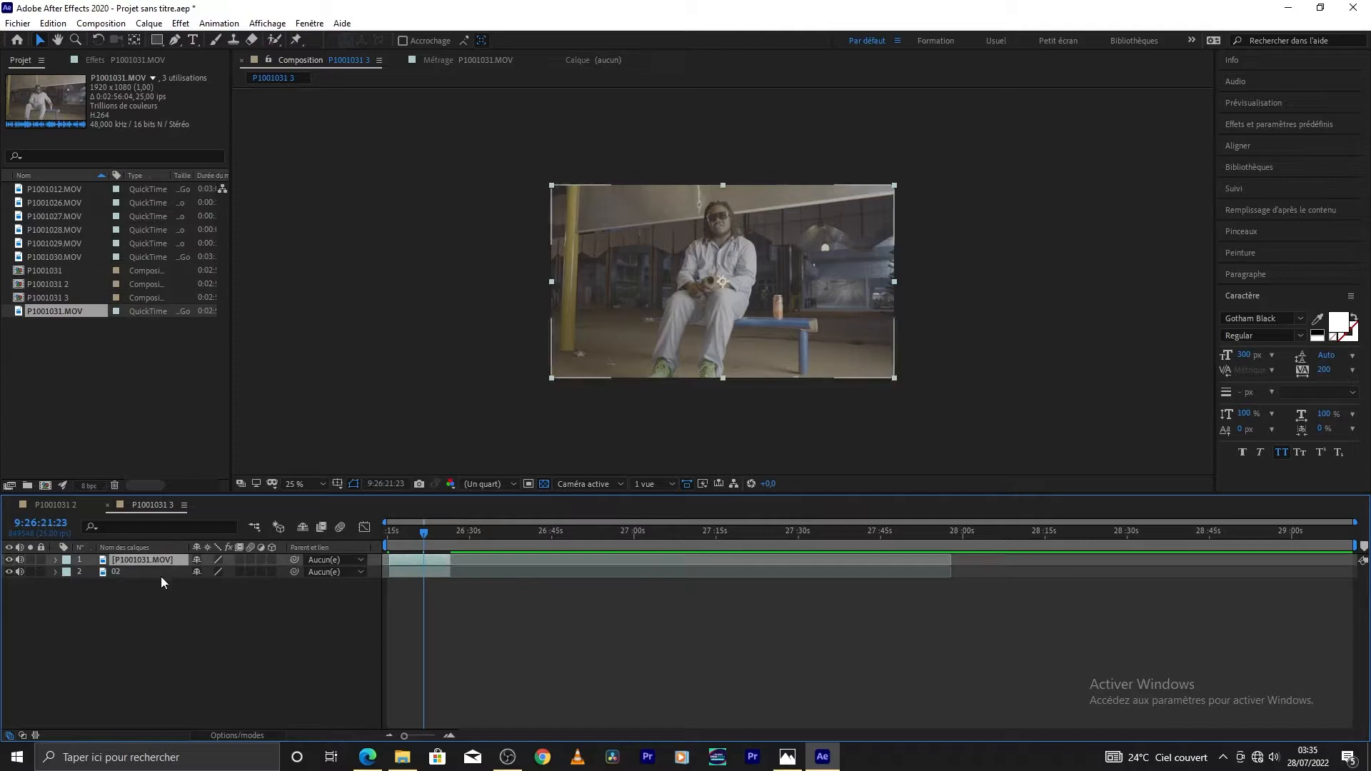
{"action": "left_click", "coordinate": [450, 589]}
{"action": "left_click", "coordinate": [425, 559]}
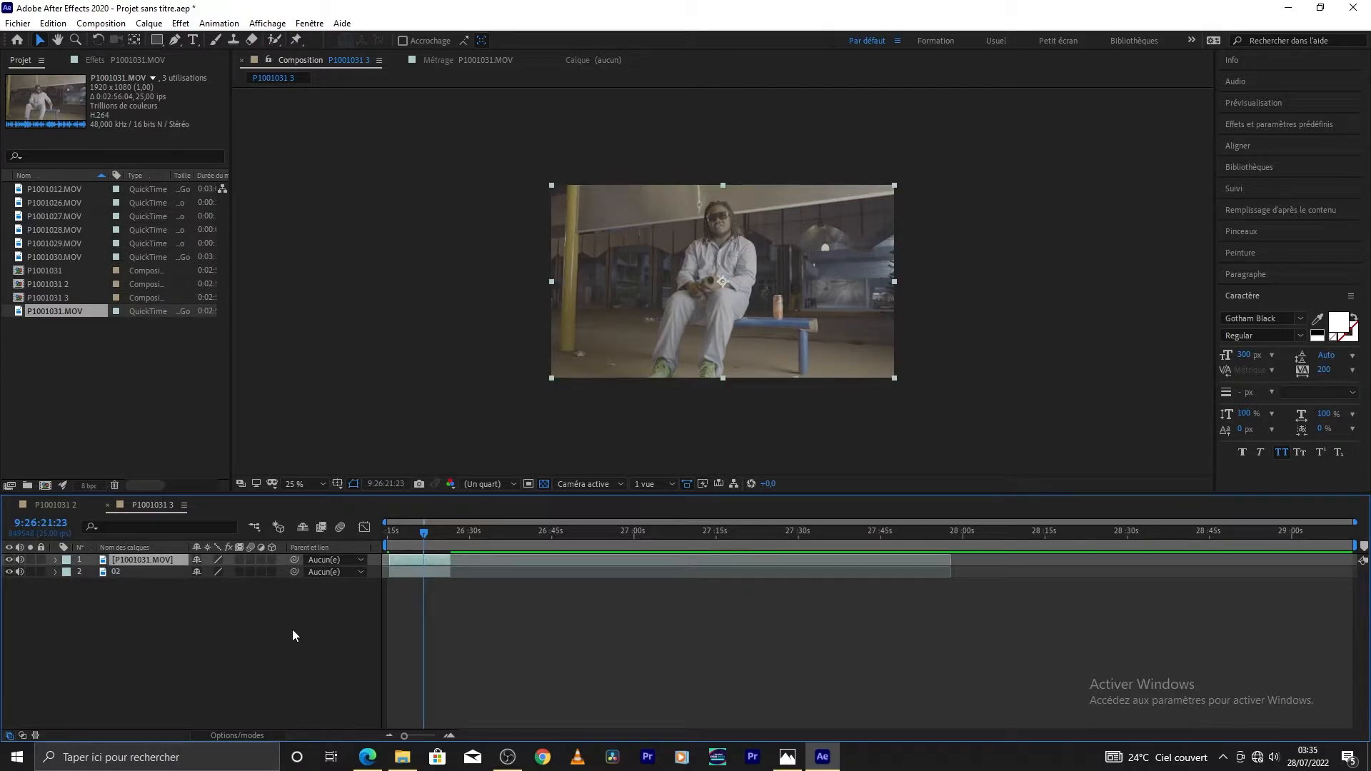
{"action": "double_click", "coordinate": [410, 560]}
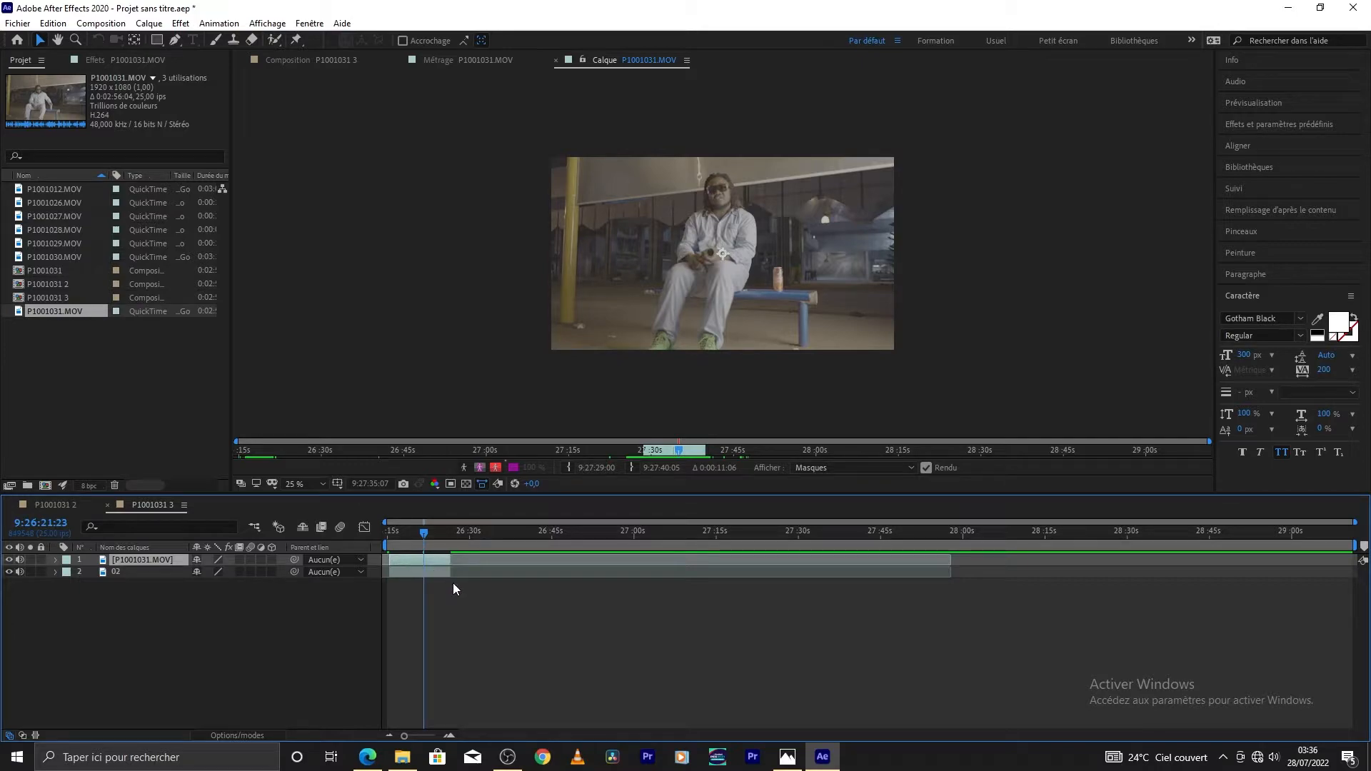
{"action": "left_click", "coordinate": [272, 39]}
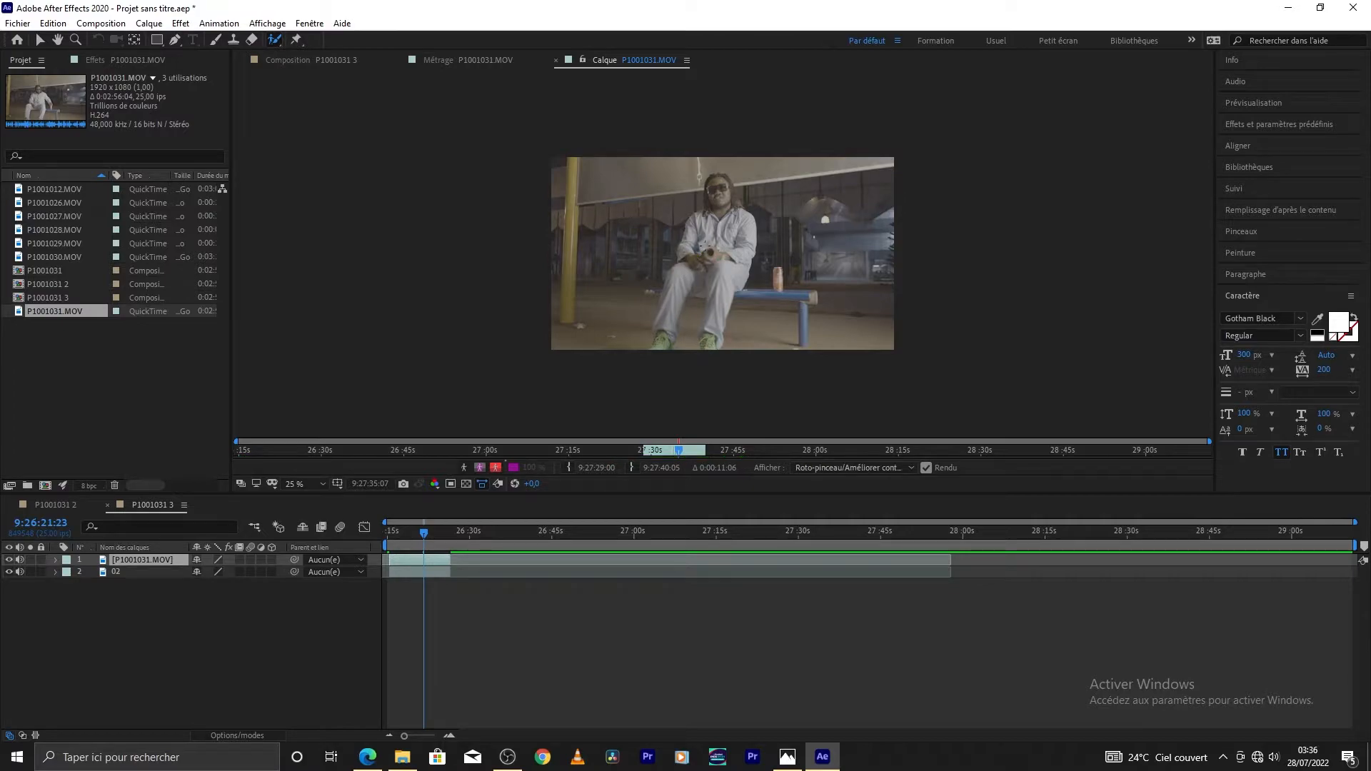
{"action": "mouse_move", "coordinate": [667, 323]}
{"action": "left_mouse_down"}
{"action": "mouse_move", "coordinate": [725, 178]}
{"action": "mouse_move", "coordinate": [729, 280]}
{"action": "mouse_move", "coordinate": [714, 336]}
{"action": "left_mouse_up"}
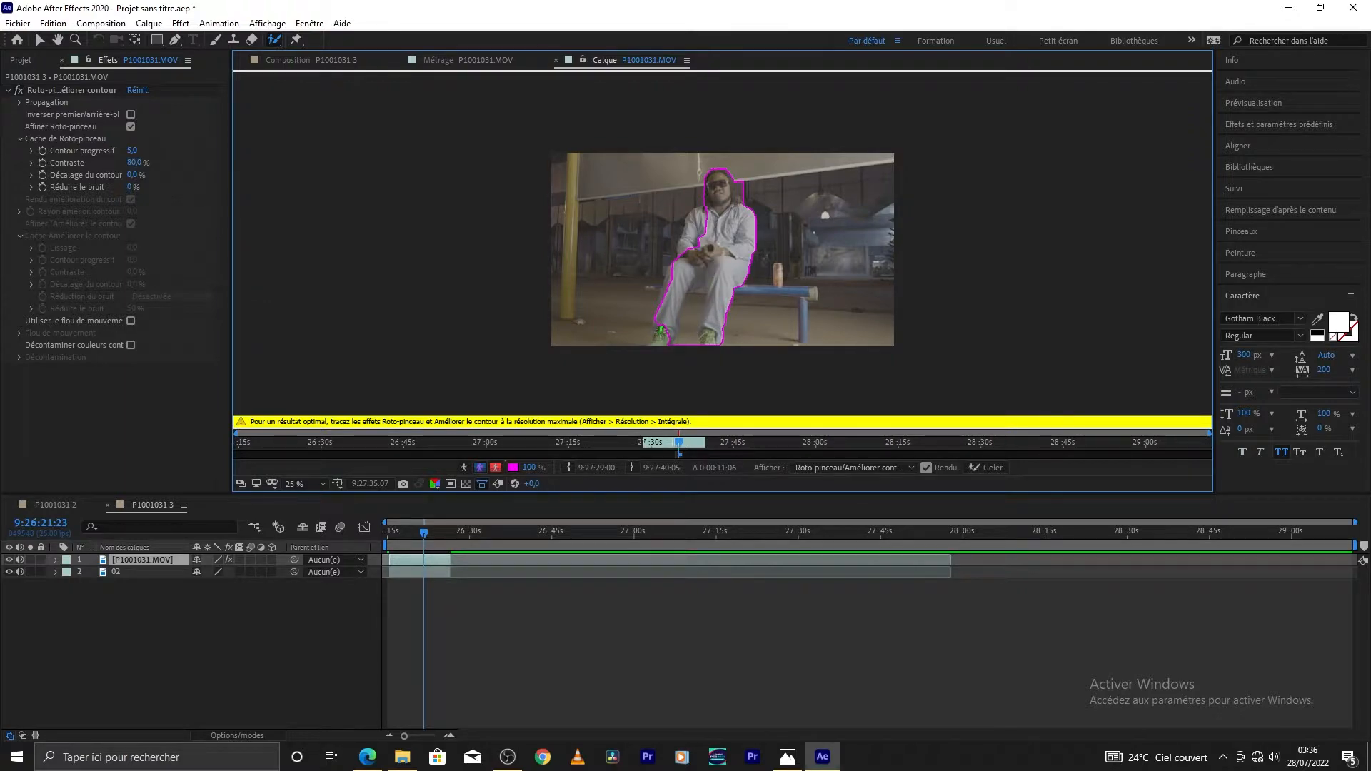
Step: Zoom the layer view to 100 % and extend the Roto Brush selection over the man's missing arm
{"action": "left_click", "coordinate": [659, 340]}
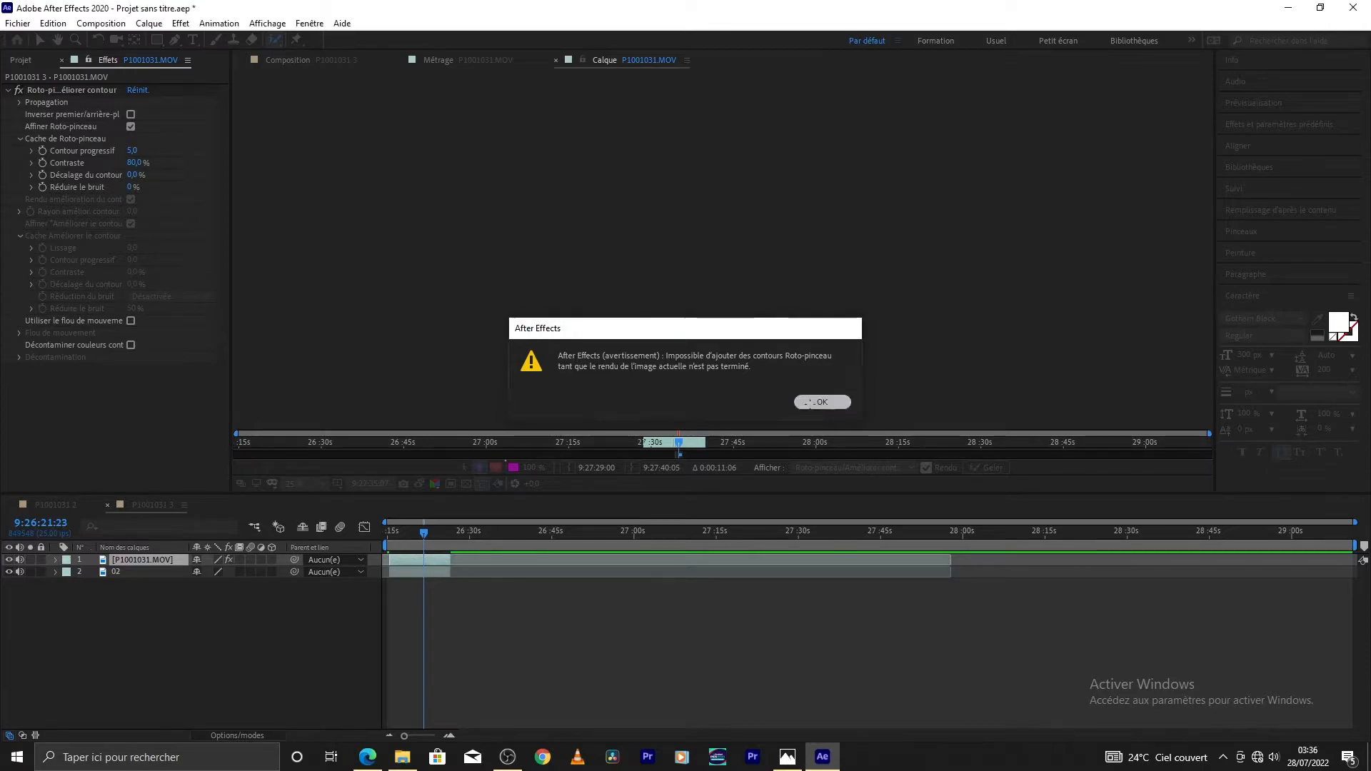
{"action": "left_click", "coordinate": [821, 402]}
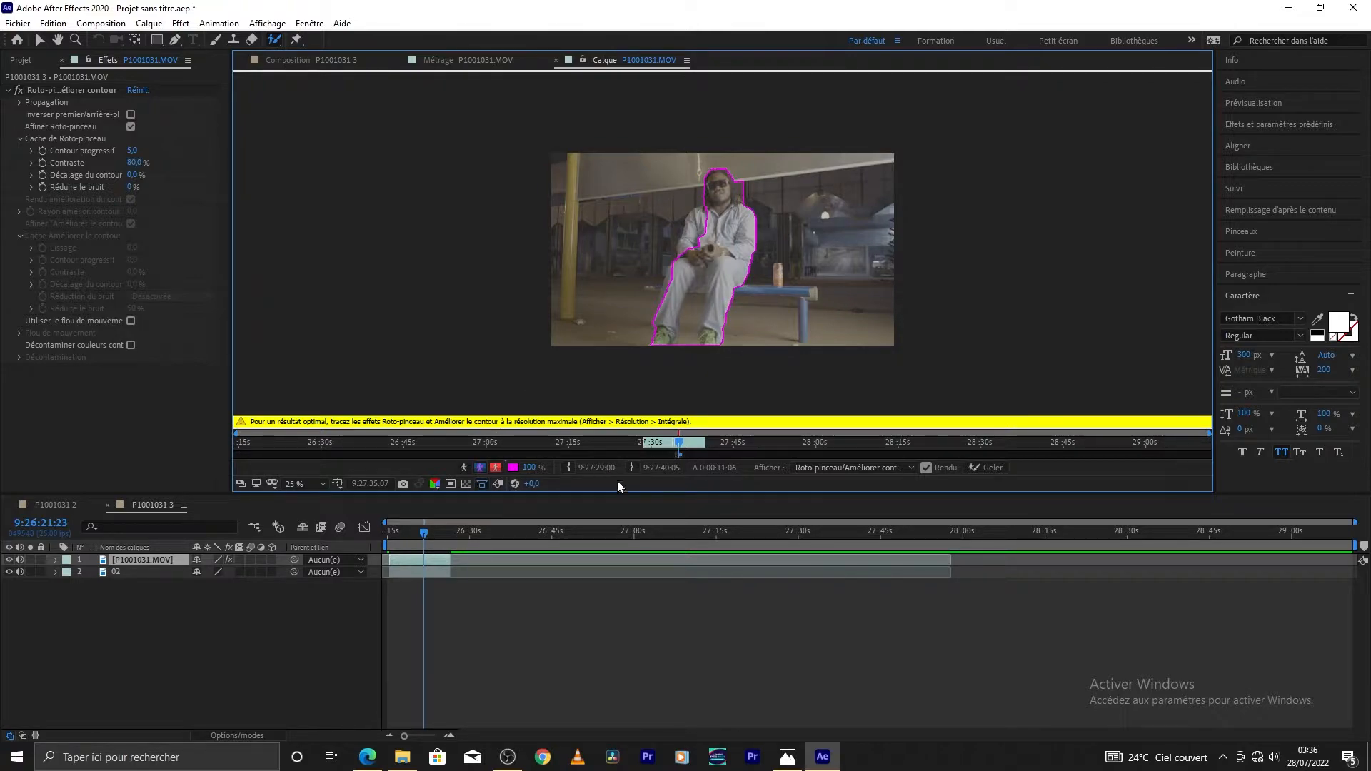
{"action": "left_click", "coordinate": [320, 483]}
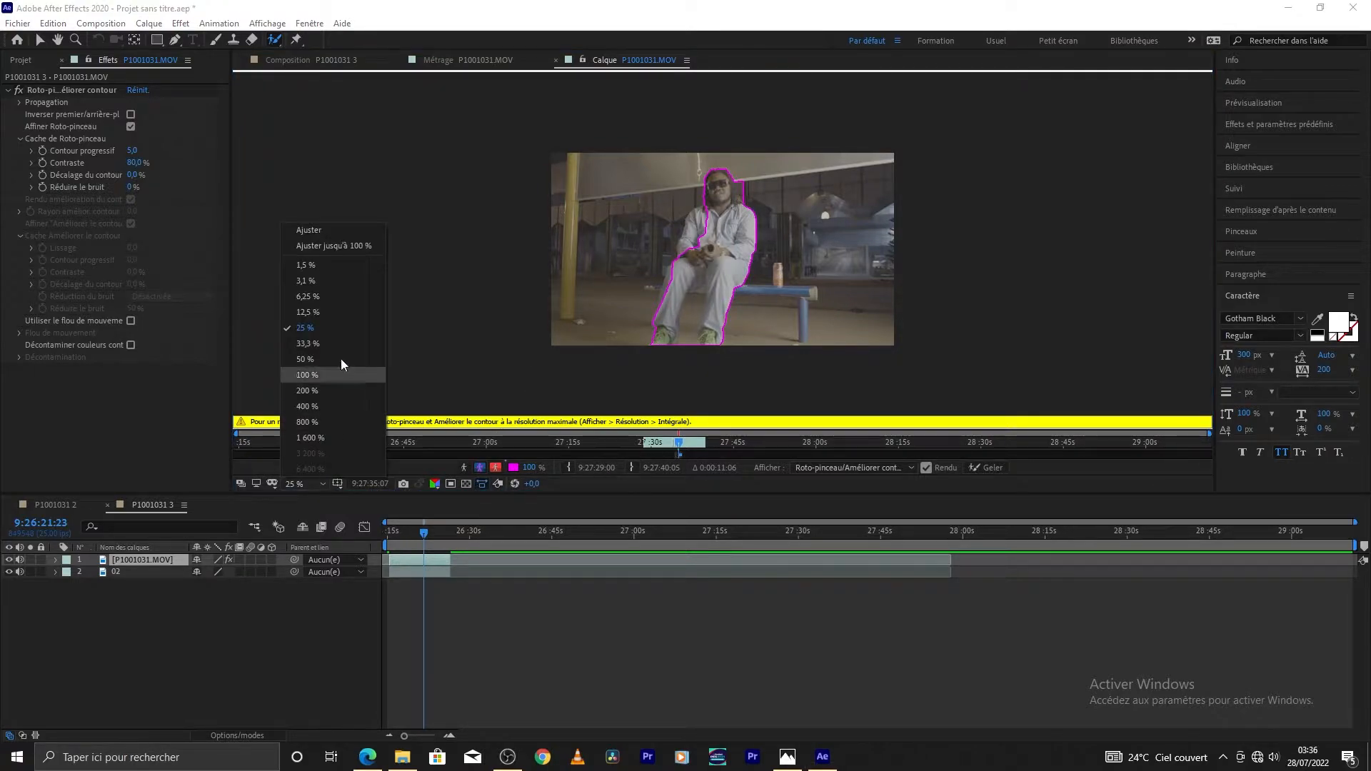
{"action": "left_click", "coordinate": [354, 233]}
{"action": "scroll", "coordinate": [696, 260], "scroll_direction": "up", "scroll_amount": 4}
{"action": "scroll", "coordinate": [696, 260], "scroll_direction": "down", "scroll_amount": 2}
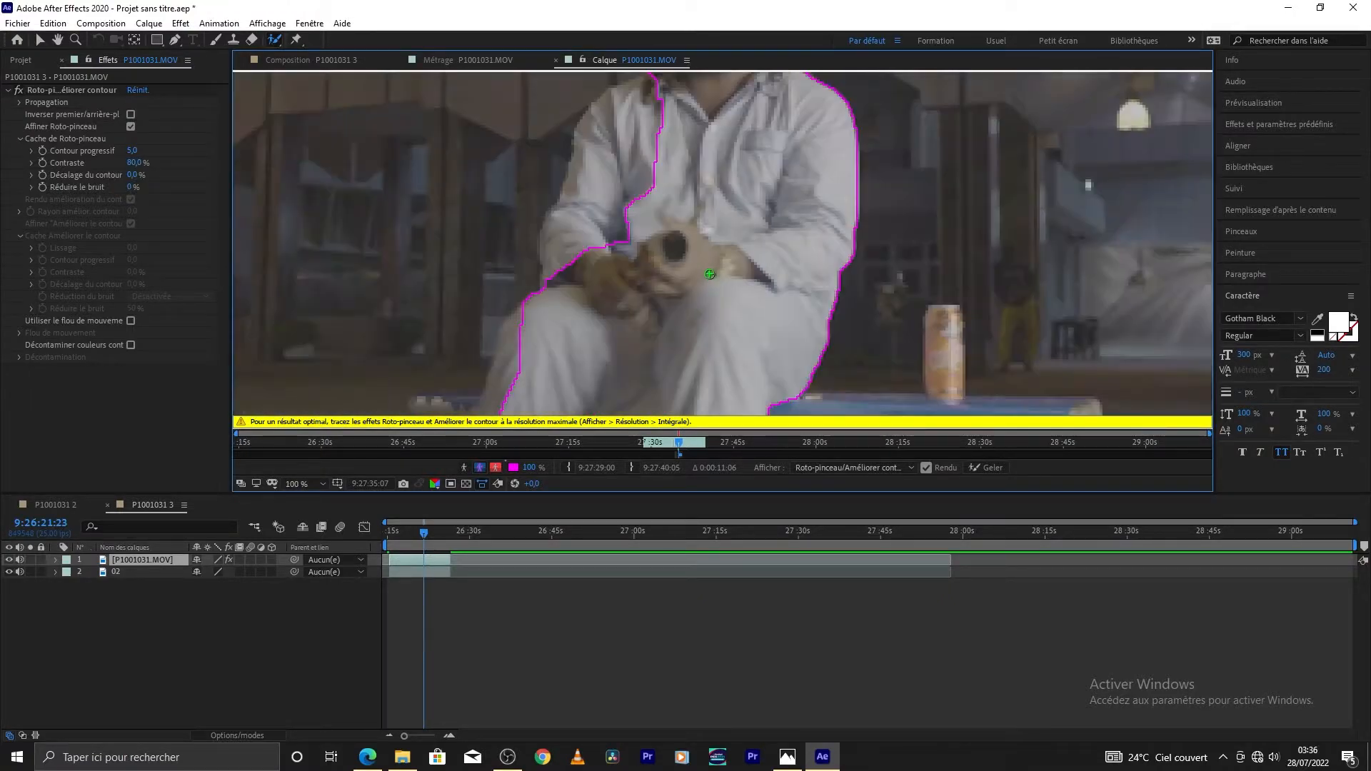
{"action": "left_click_drag", "start_coordinate": [626, 233], "coordinate": [555, 200]}
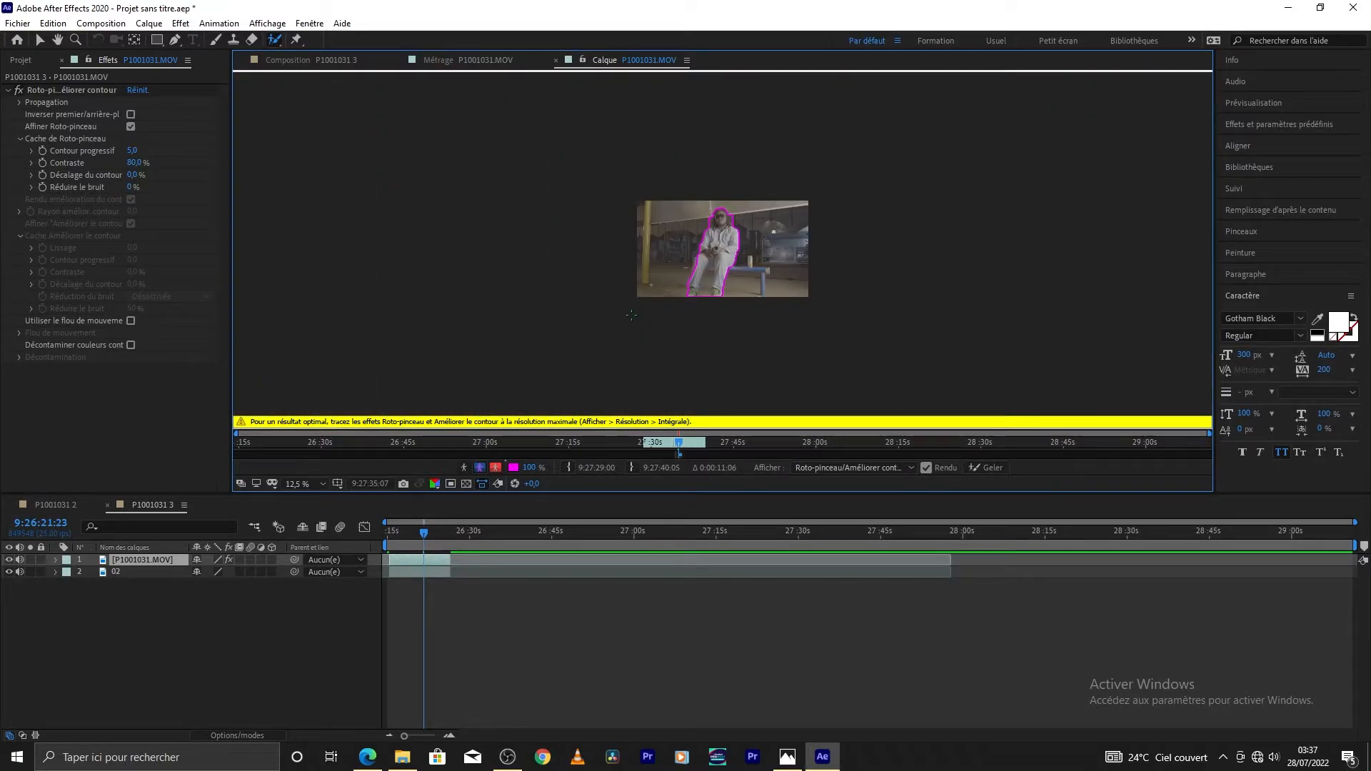
{"action": "scroll", "coordinate": [663, 305], "scroll_direction": "down", "scroll_amount": 6}
{"action": "scroll", "coordinate": [664, 303], "scroll_direction": "up", "scroll_amount": 4}
{"action": "scroll", "coordinate": [664, 302], "scroll_direction": "up", "scroll_amount": 2}
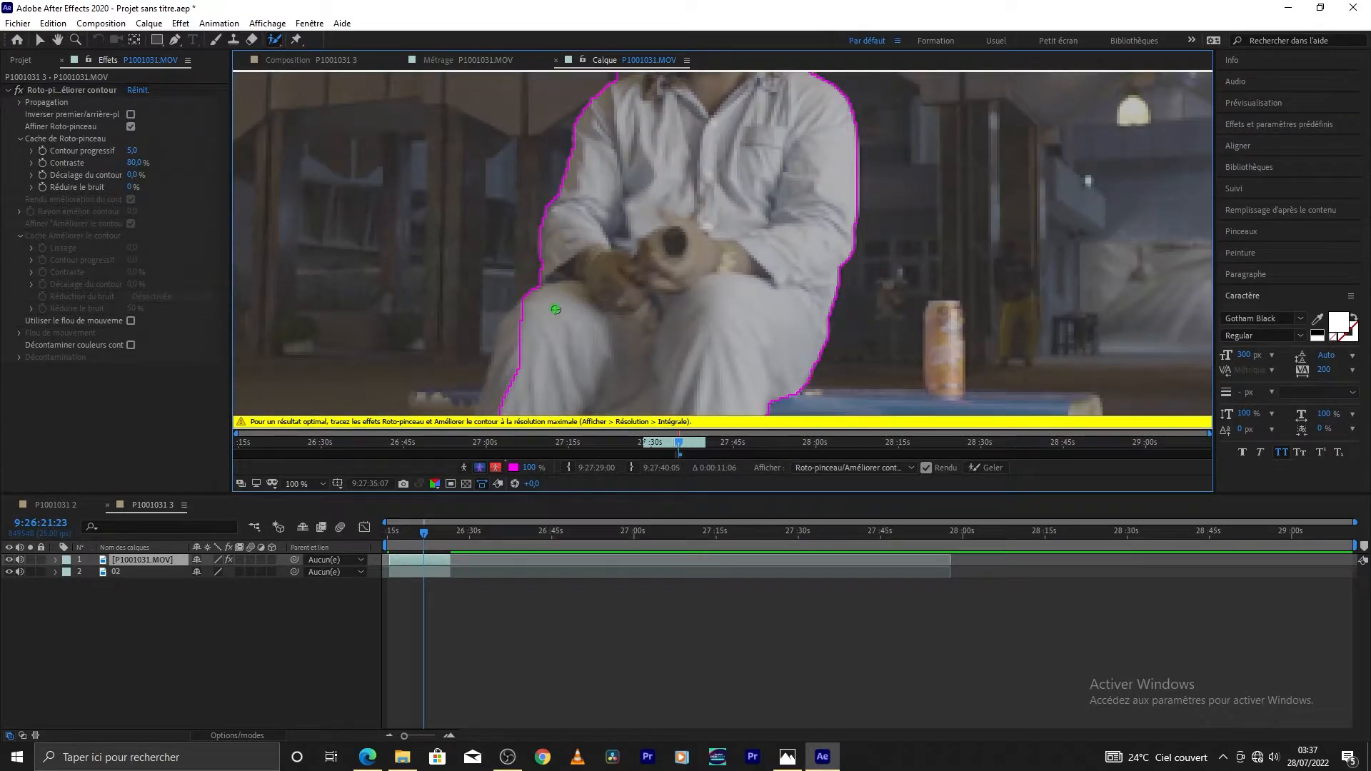
Step: Go back to 9:26:15:20 near the clip's start and select the whole man, head to shoes, with Roto Brush strokes
{"action": "left_click_drag", "start_coordinate": [425, 539], "coordinate": [392, 542]}
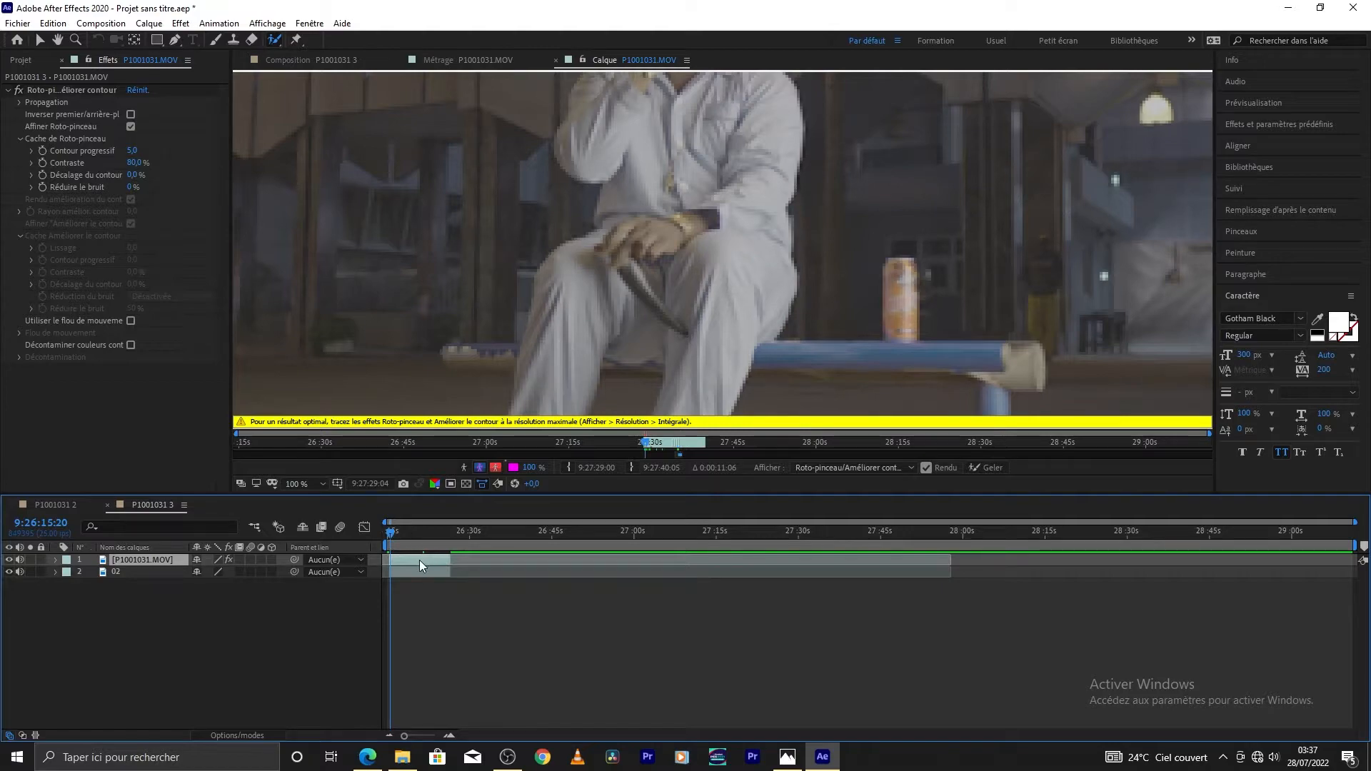
{"action": "left_click", "coordinate": [53, 89]}
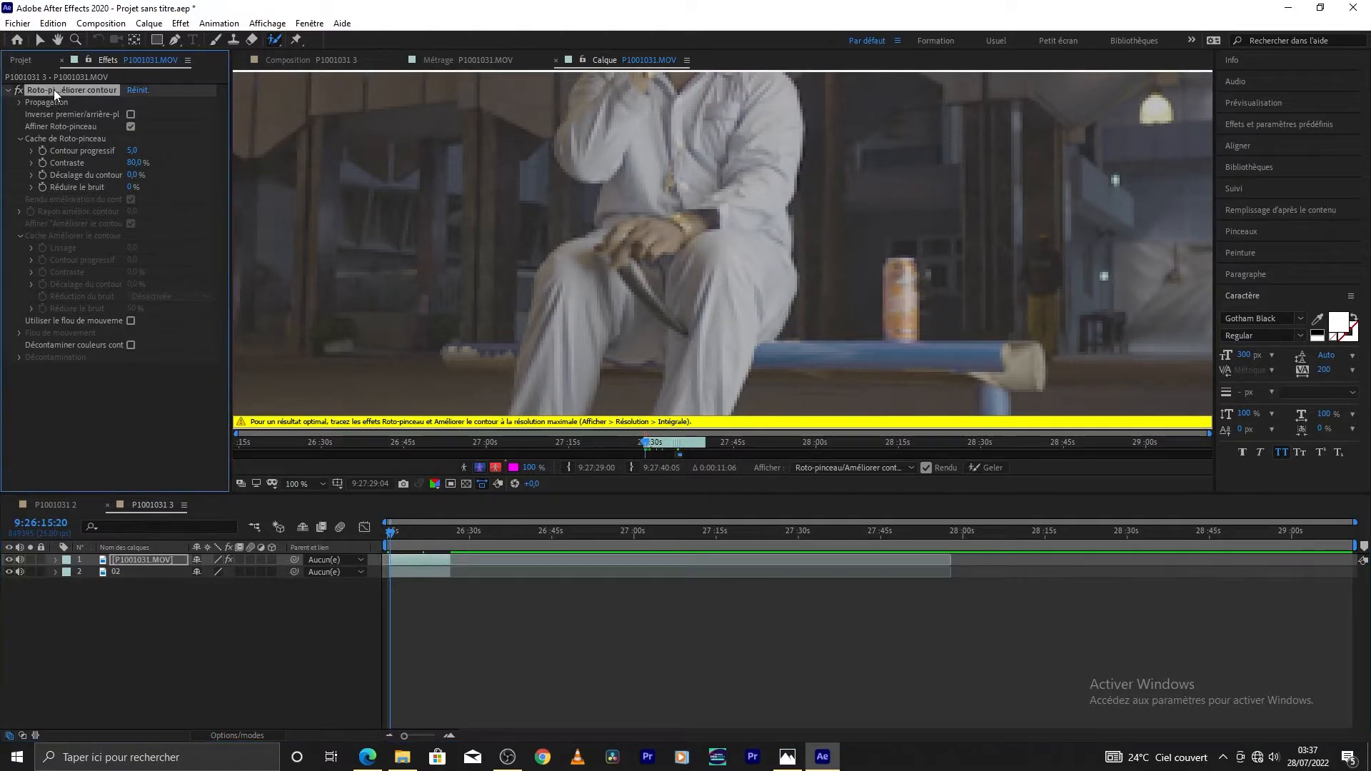
{"action": "mouse_move", "coordinate": [544, 365]}
{"action": "left_mouse_down"}
{"action": "mouse_move", "coordinate": [597, 238]}
{"action": "mouse_move", "coordinate": [671, 118]}
{"action": "left_mouse_up"}
{"action": "scroll", "coordinate": [722, 235], "scroll_direction": "up", "scroll_amount": 1}
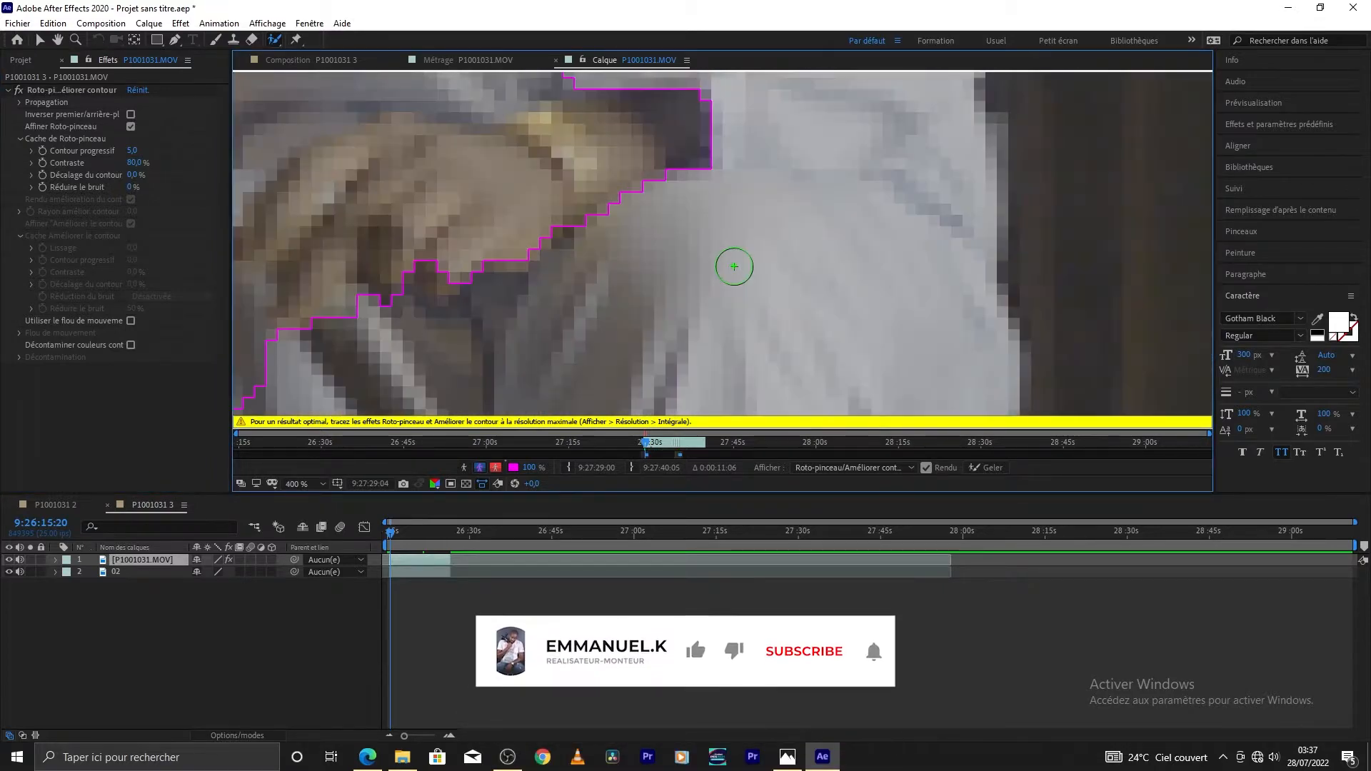
{"action": "scroll", "coordinate": [721, 235], "scroll_direction": "down", "scroll_amount": 5}
{"action": "left_click_drag", "start_coordinate": [710, 228], "coordinate": [715, 176]}
{"action": "mouse_move", "coordinate": [721, 251]}
{"action": "left_mouse_down"}
{"action": "mouse_move", "coordinate": [715, 318]}
{"action": "mouse_move", "coordinate": [680, 305]}
{"action": "mouse_move", "coordinate": [660, 327]}
{"action": "left_mouse_up"}
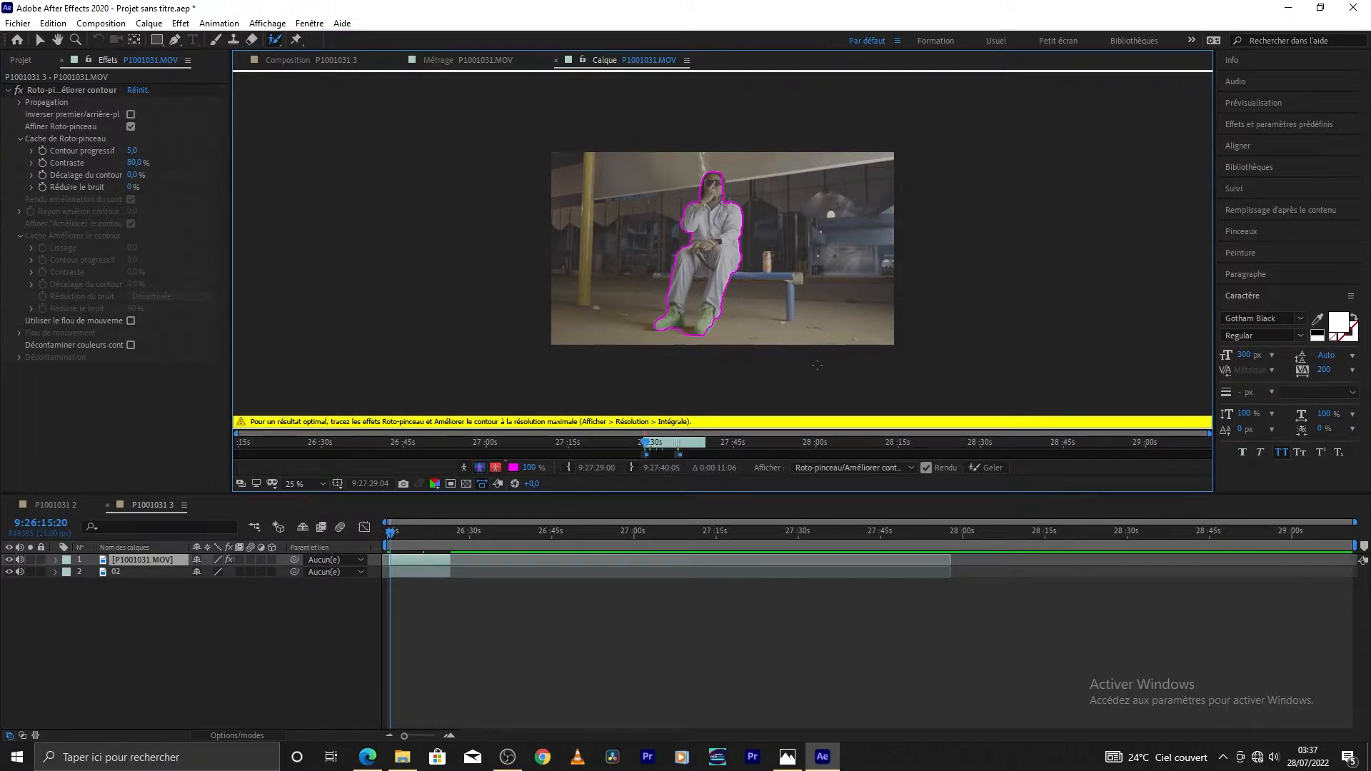
Step: Advance the zoomed-in timeline to 9:26:15:24, checking the outline, and extend the Roto Brush selection beside the man's knee
{"action": "left_click", "coordinate": [1269, 185]}
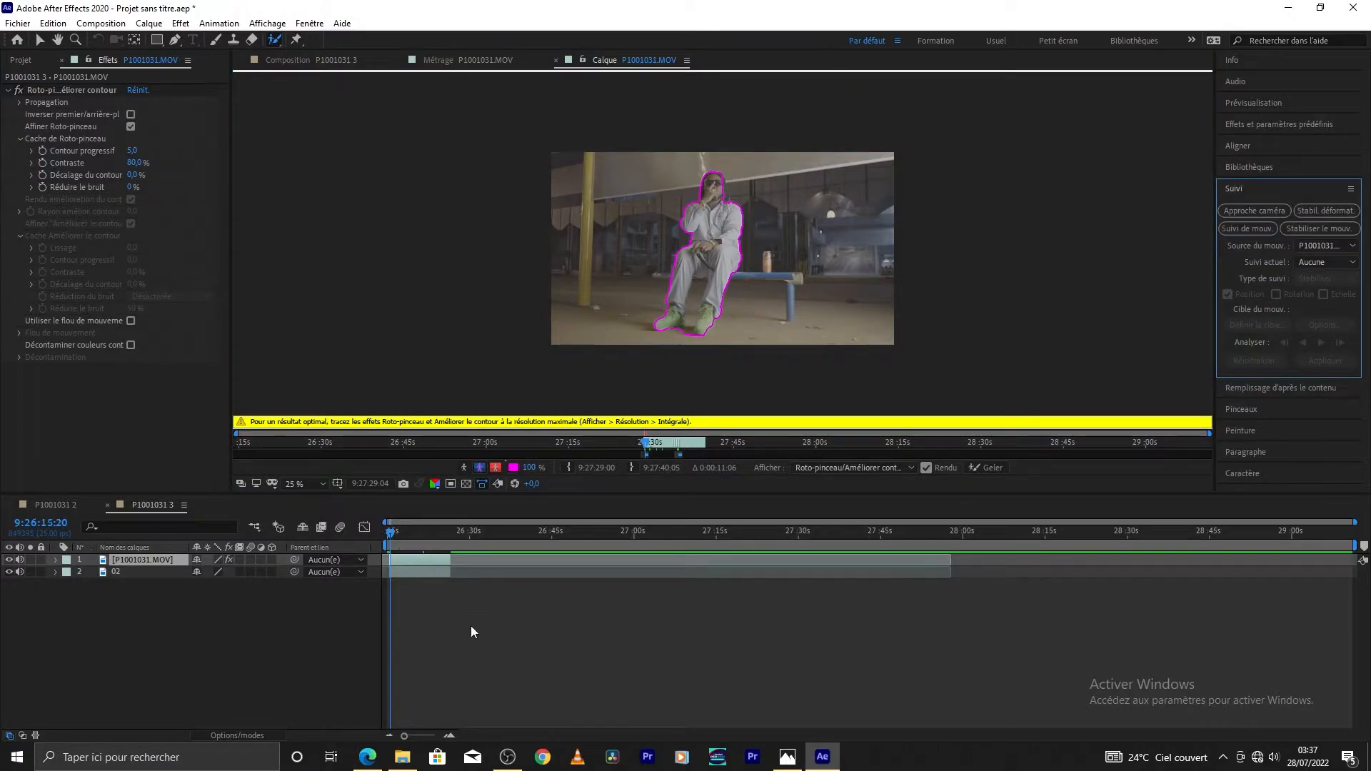
{"action": "left_click_drag", "start_coordinate": [404, 736], "coordinate": [435, 735]}
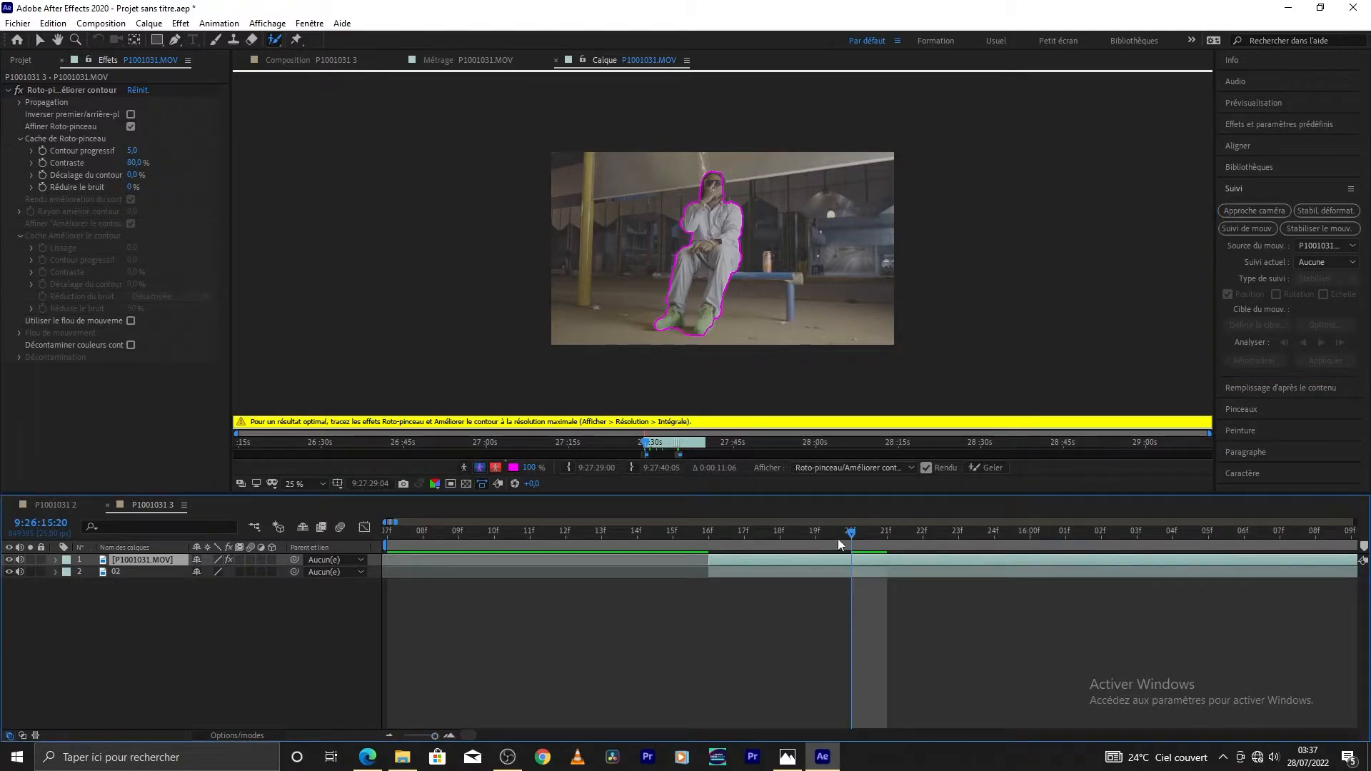
{"action": "left_click_drag", "start_coordinate": [854, 533], "coordinate": [978, 547]}
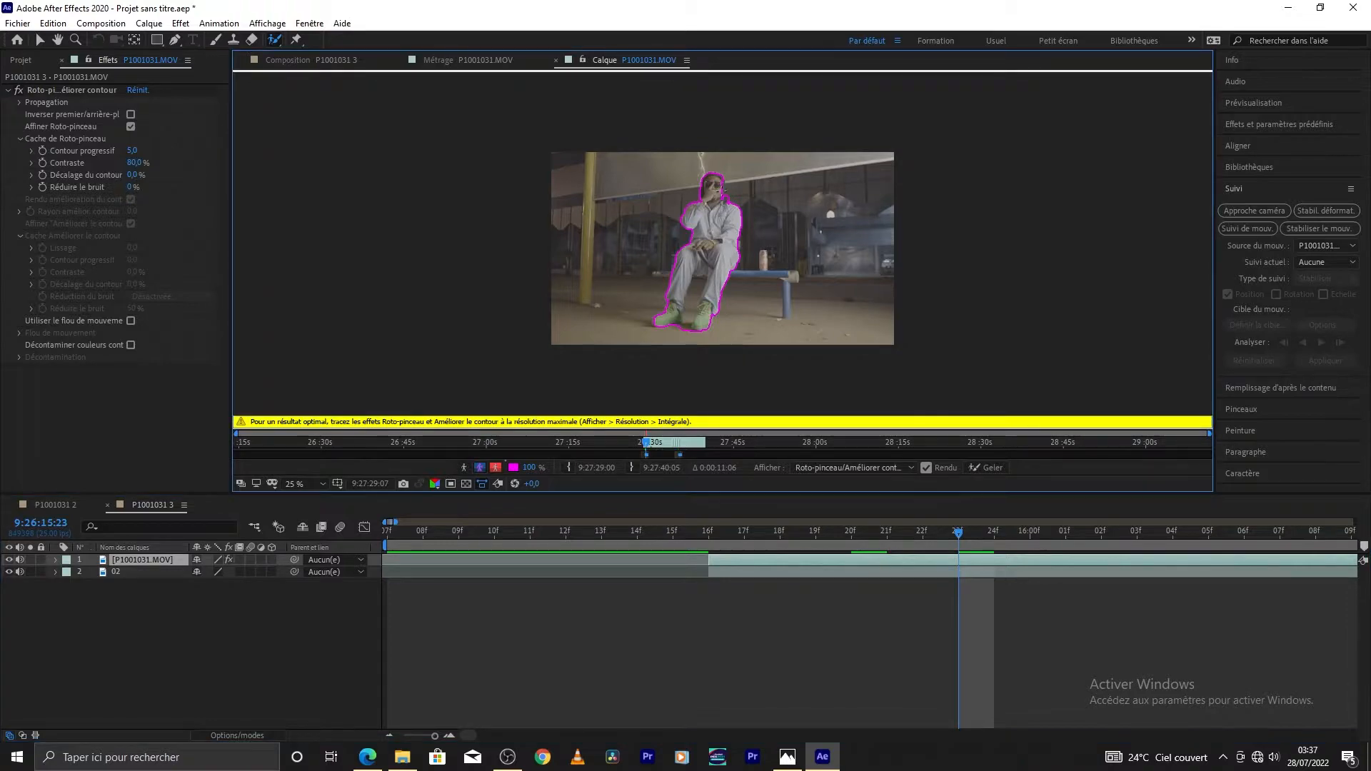
{"action": "left_click", "coordinate": [726, 209]}
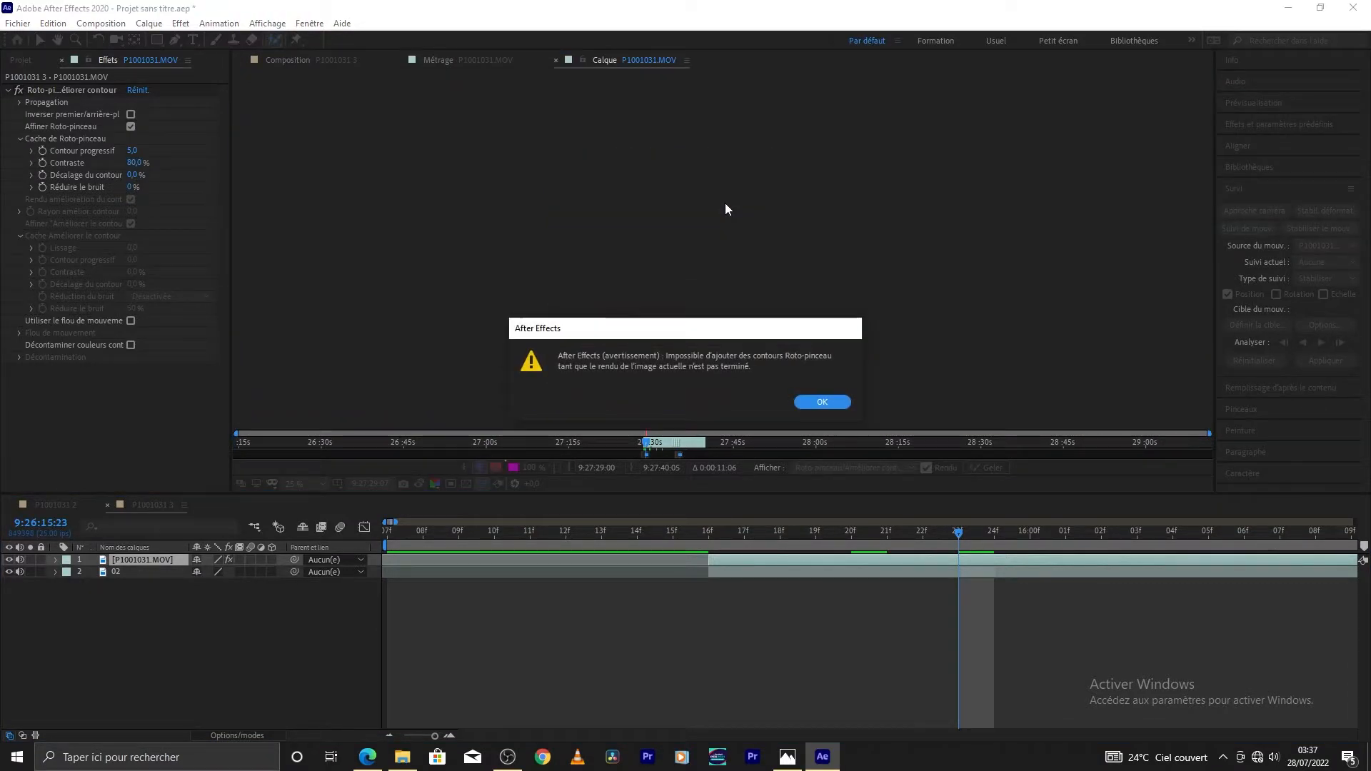
{"action": "left_click", "coordinate": [814, 402]}
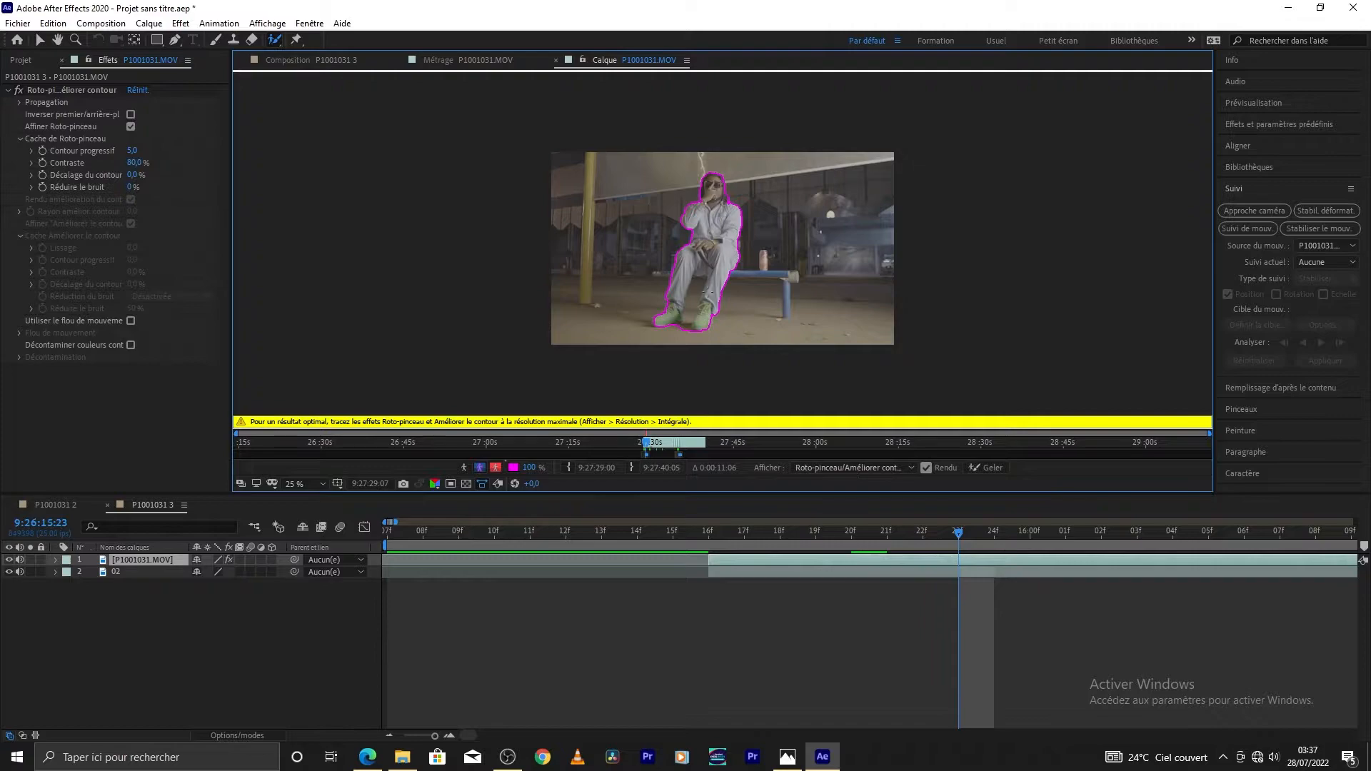
{"action": "scroll", "coordinate": [709, 290], "scroll_direction": "up", "scroll_amount": 5}
{"action": "scroll", "coordinate": [707, 291], "scroll_direction": "down", "scroll_amount": 3}
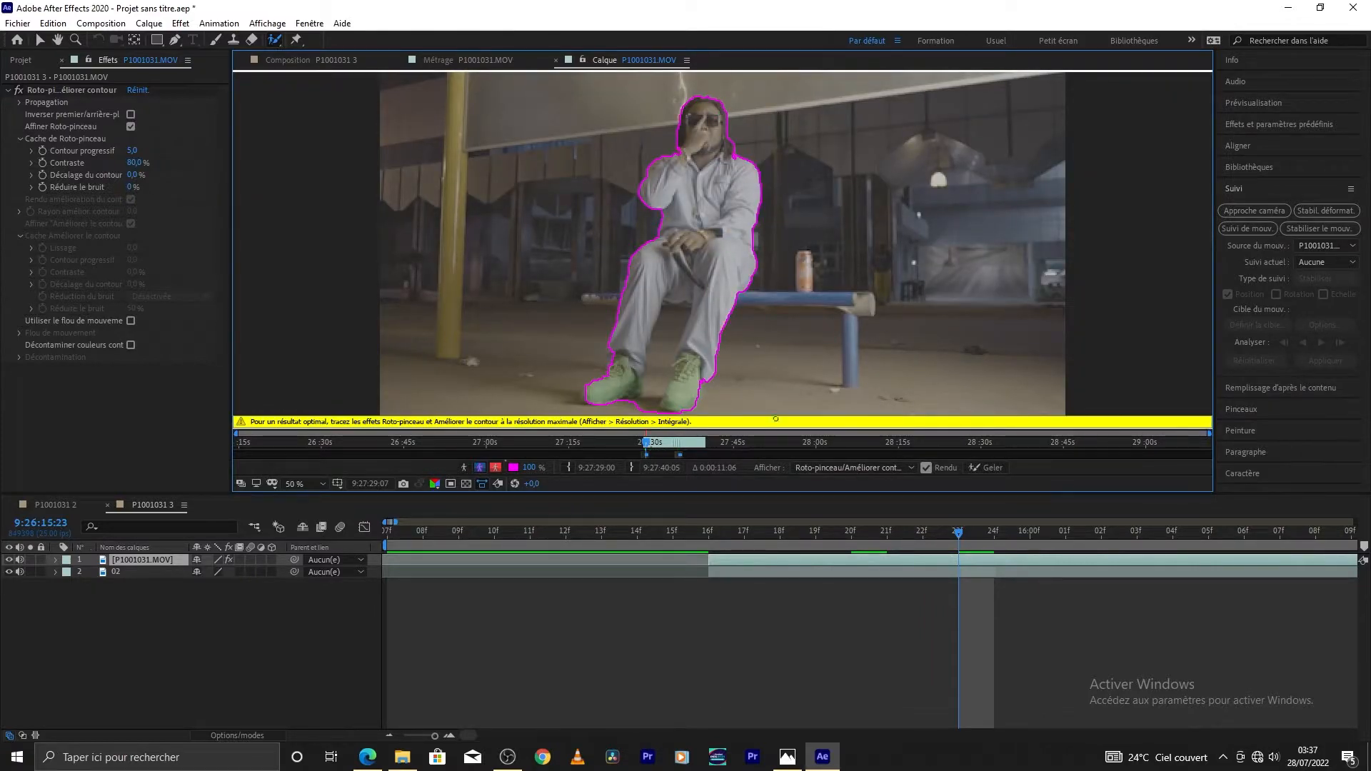
{"action": "key", "text": "Page_Down"}
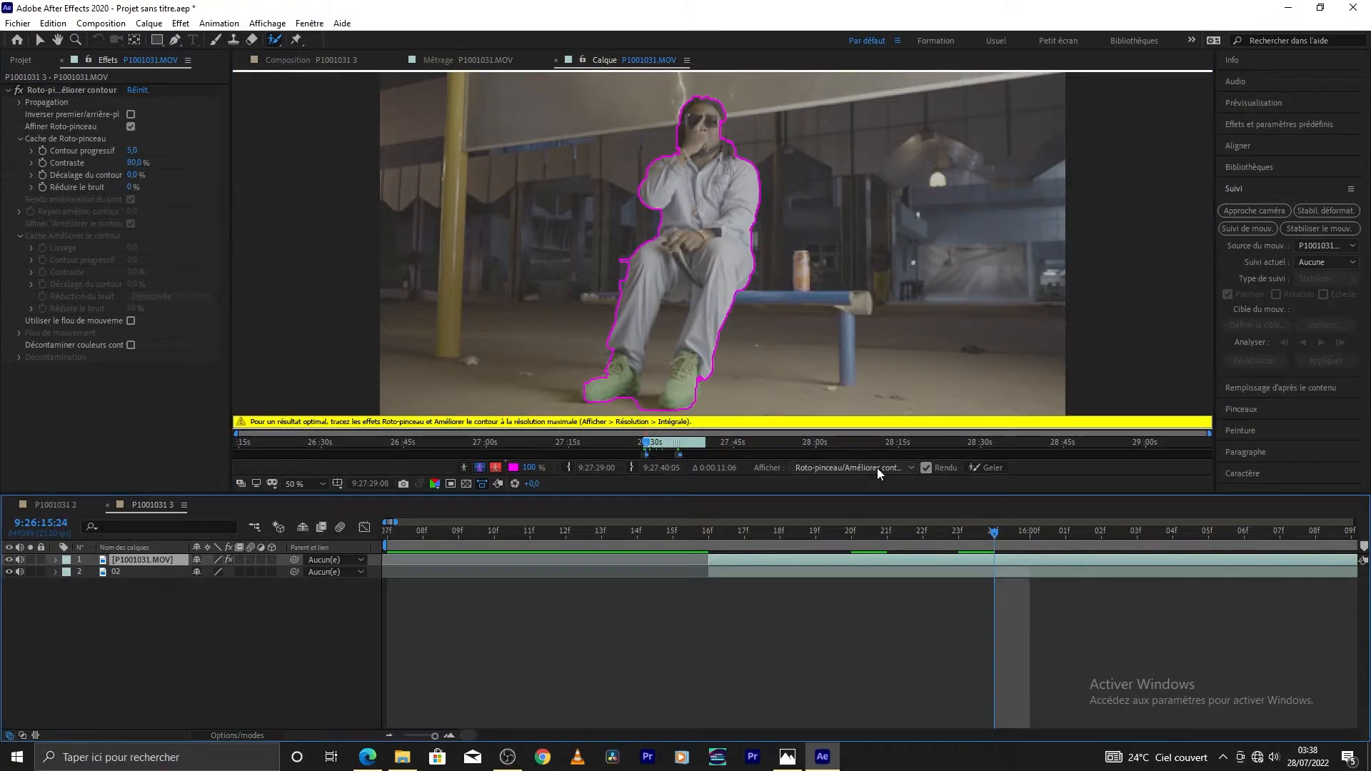
{"action": "left_click_drag", "start_coordinate": [625, 269], "coordinate": [626, 282]}
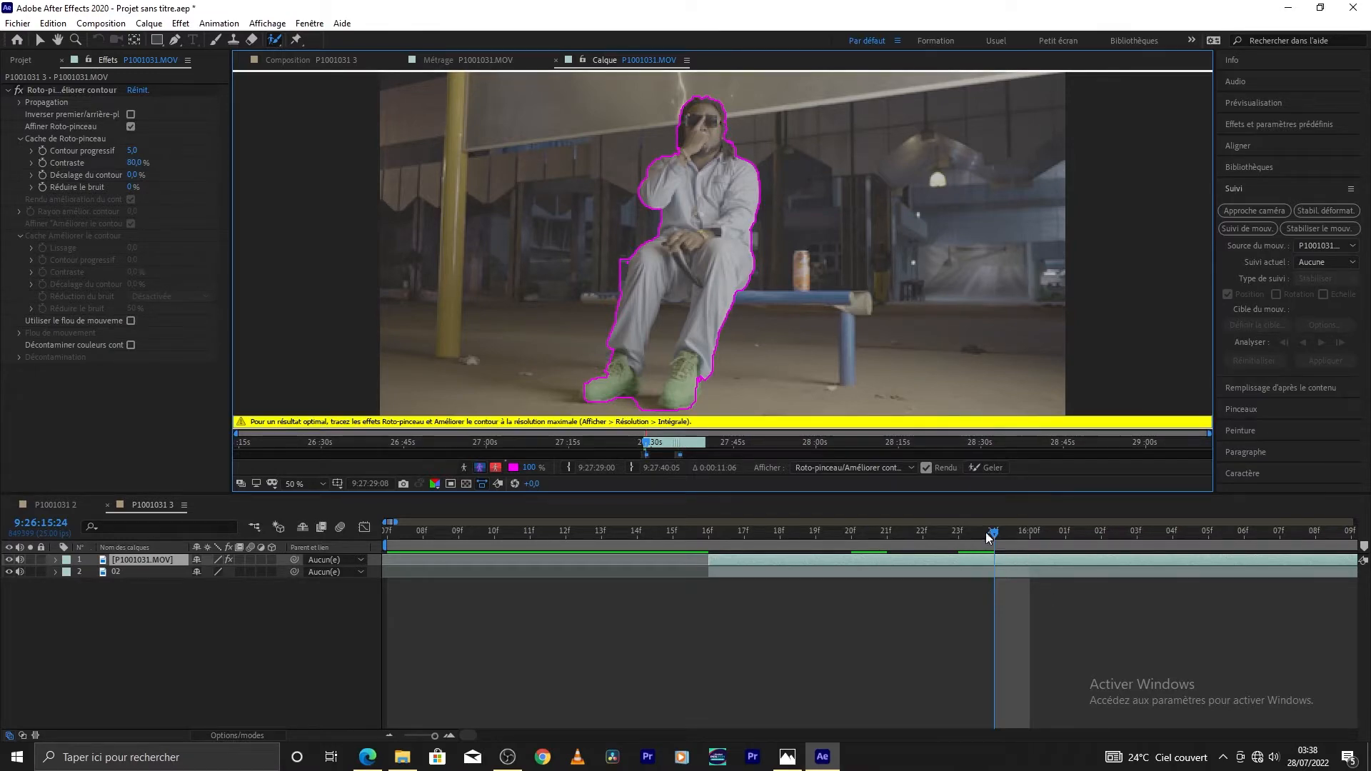
Step: Move to 9:26:16:00 and touch up the Roto Brush selection around the hair beside the man's face
{"action": "left_click", "coordinate": [1029, 535]}
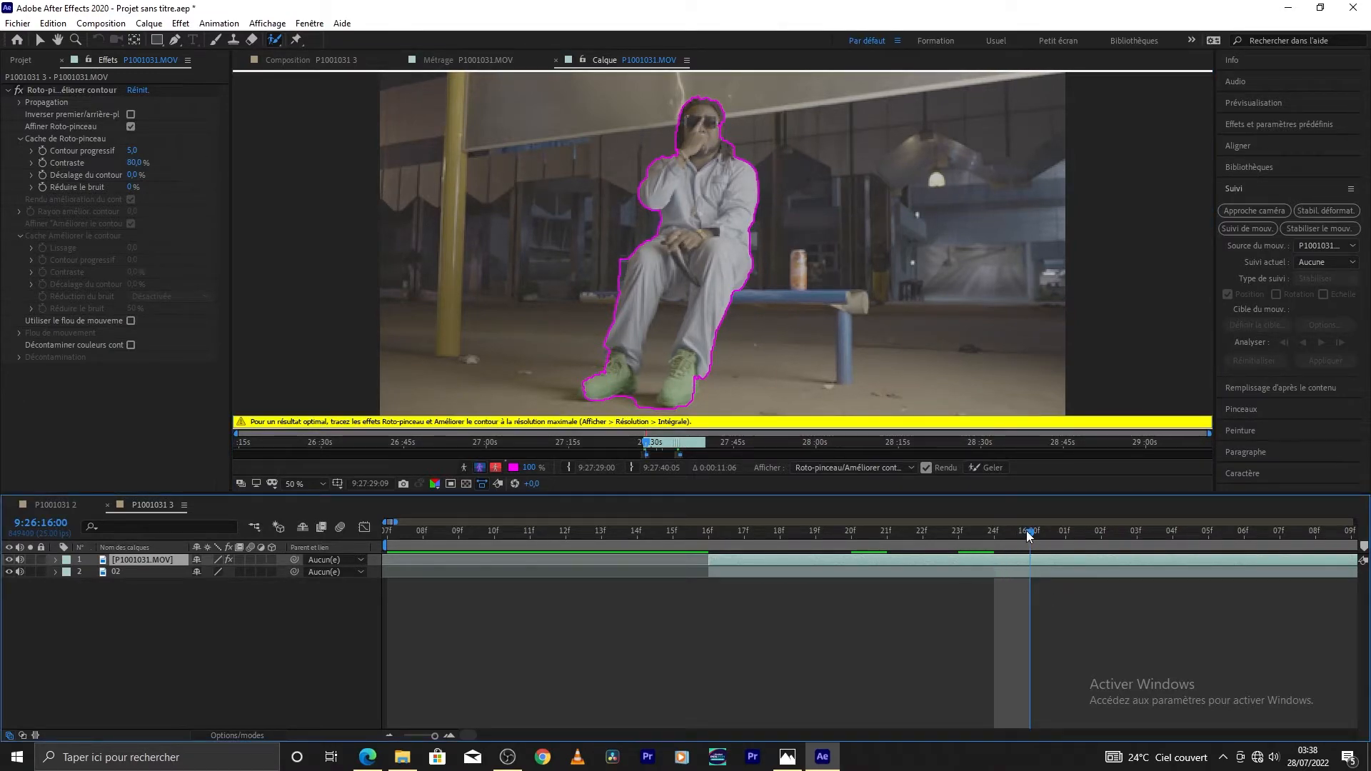
{"action": "left_click", "coordinate": [726, 133]}
{"action": "left_click", "coordinate": [818, 402]}
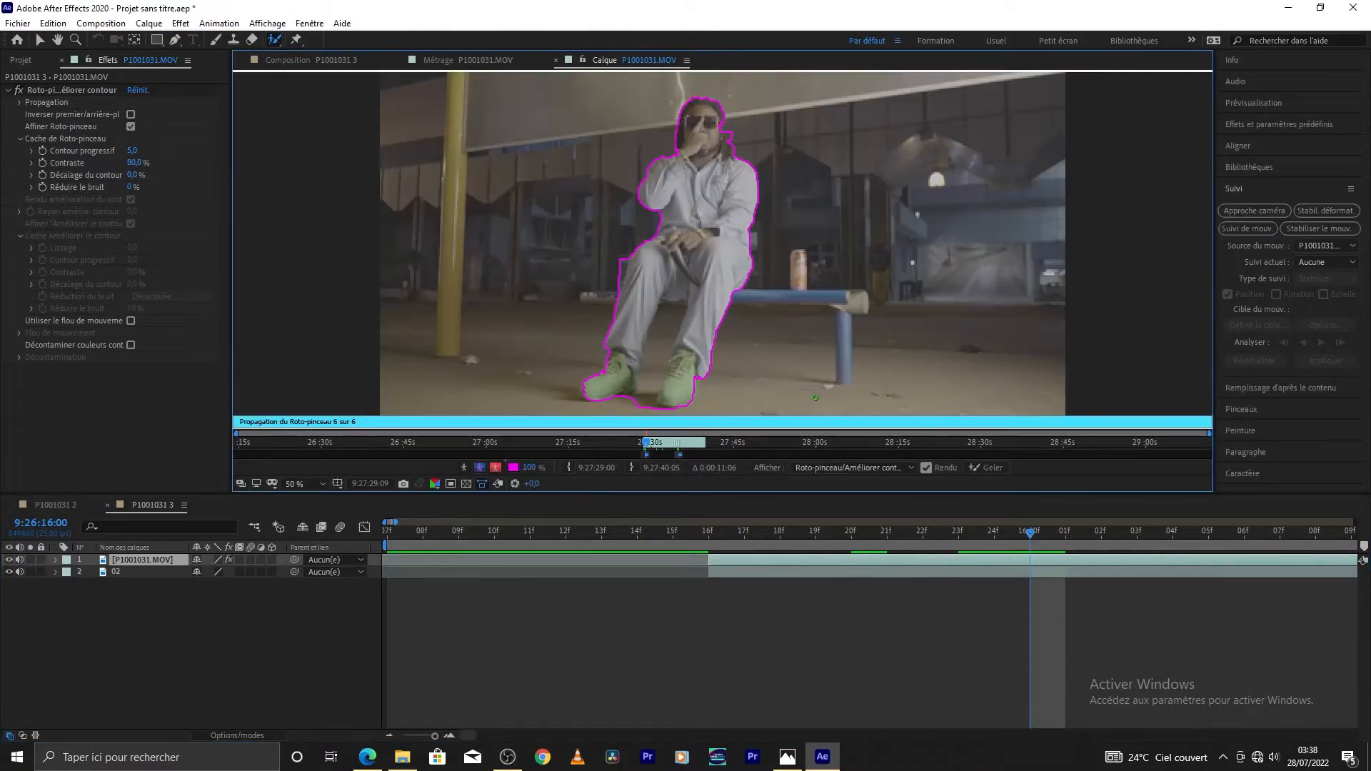
{"action": "left_click", "coordinate": [722, 129]}
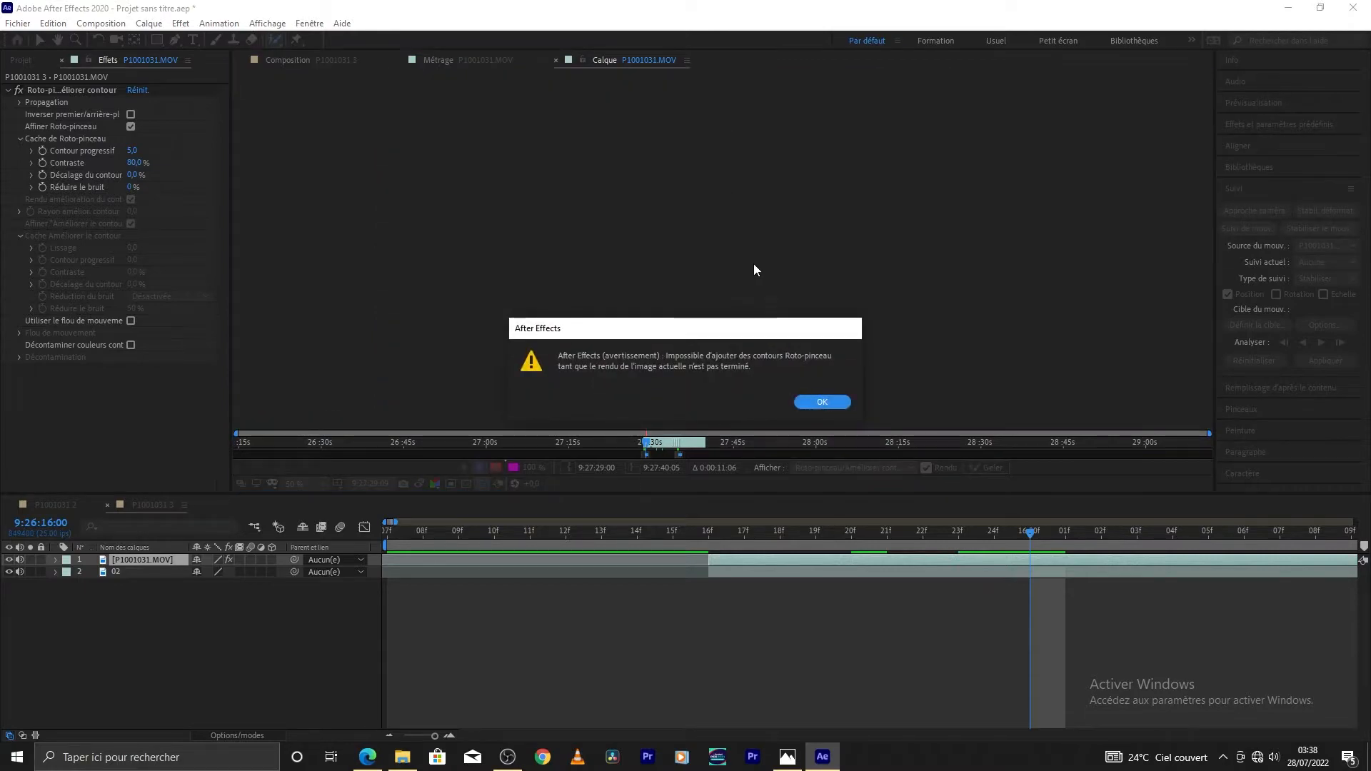
{"action": "left_click", "coordinate": [814, 401]}
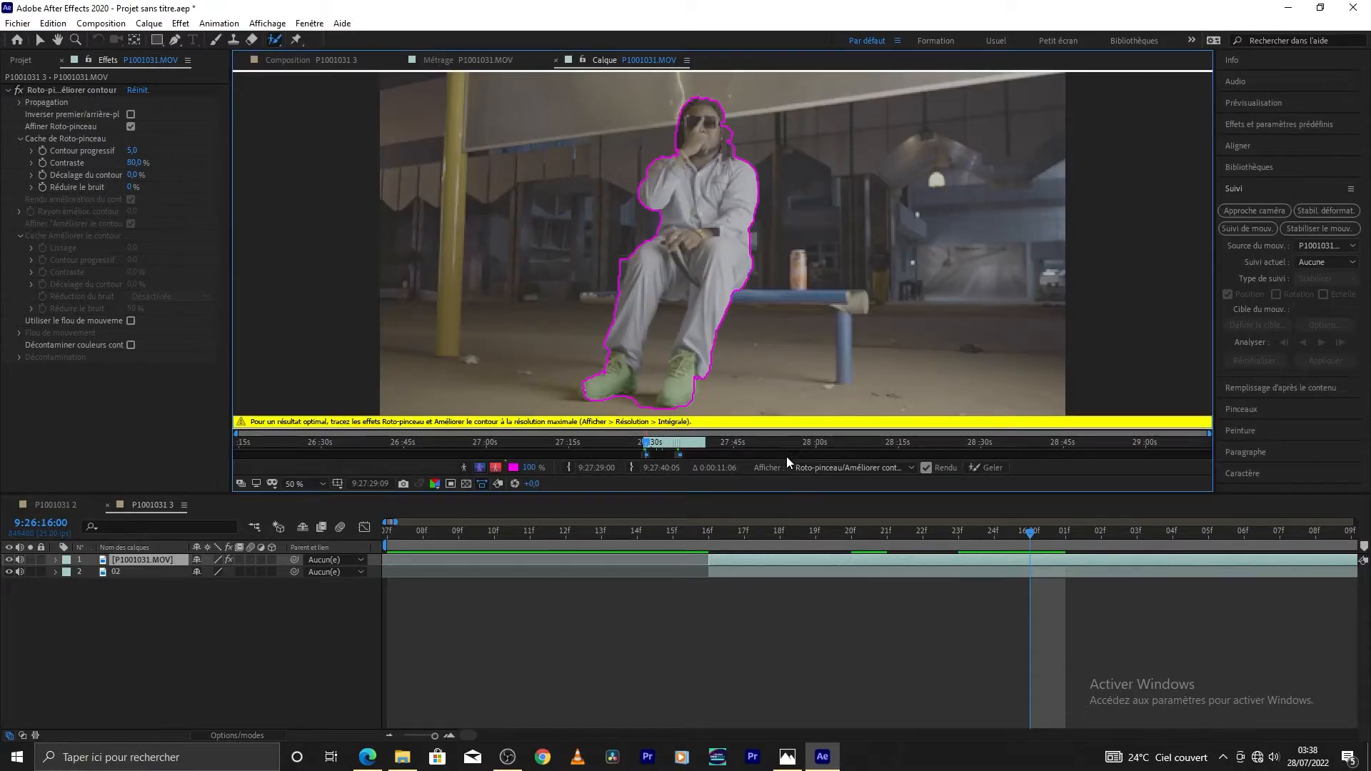
Step: Try another Roto Brush stroke on the hair beside the man's face, undo it and collapse the layer's properties
{"action": "mouse_move", "coordinate": [721, 127]}
{"action": "left_mouse_down"}
{"action": "mouse_move", "coordinate": [763, 127]}
{"action": "mouse_move", "coordinate": [732, 148]}
{"action": "left_mouse_up"}
{"action": "key", "text": "ctrl+z"}
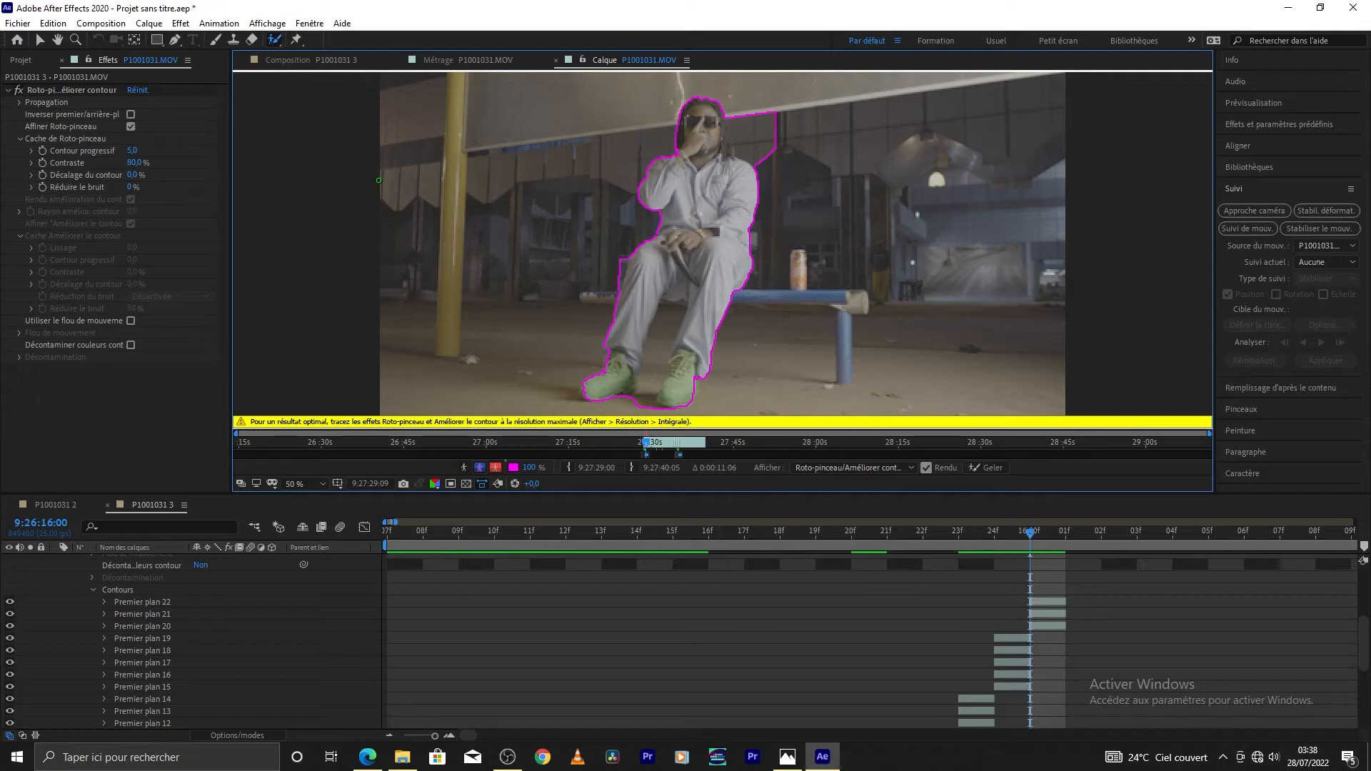
{"action": "key", "text": "ctrl+z"}
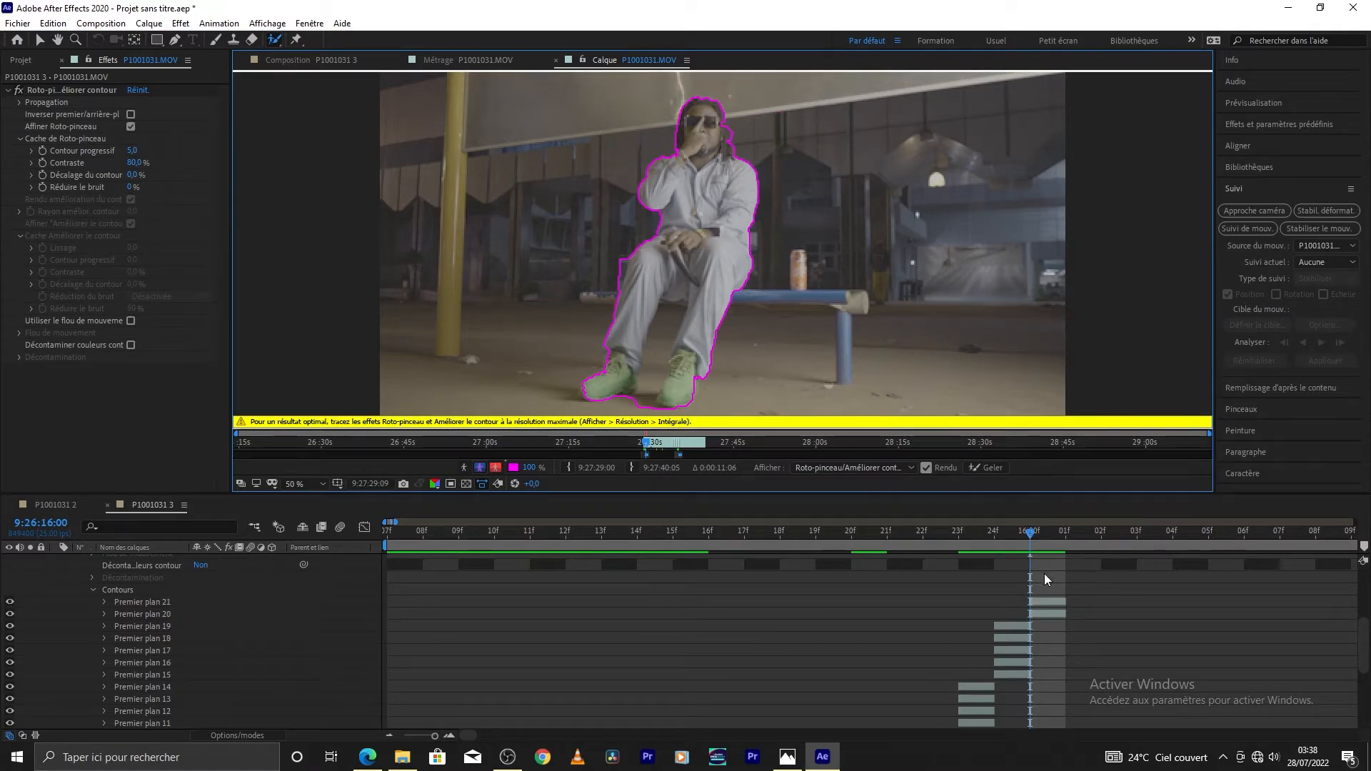
{"action": "scroll", "coordinate": [310, 620], "scroll_direction": "up", "scroll_amount": 4}
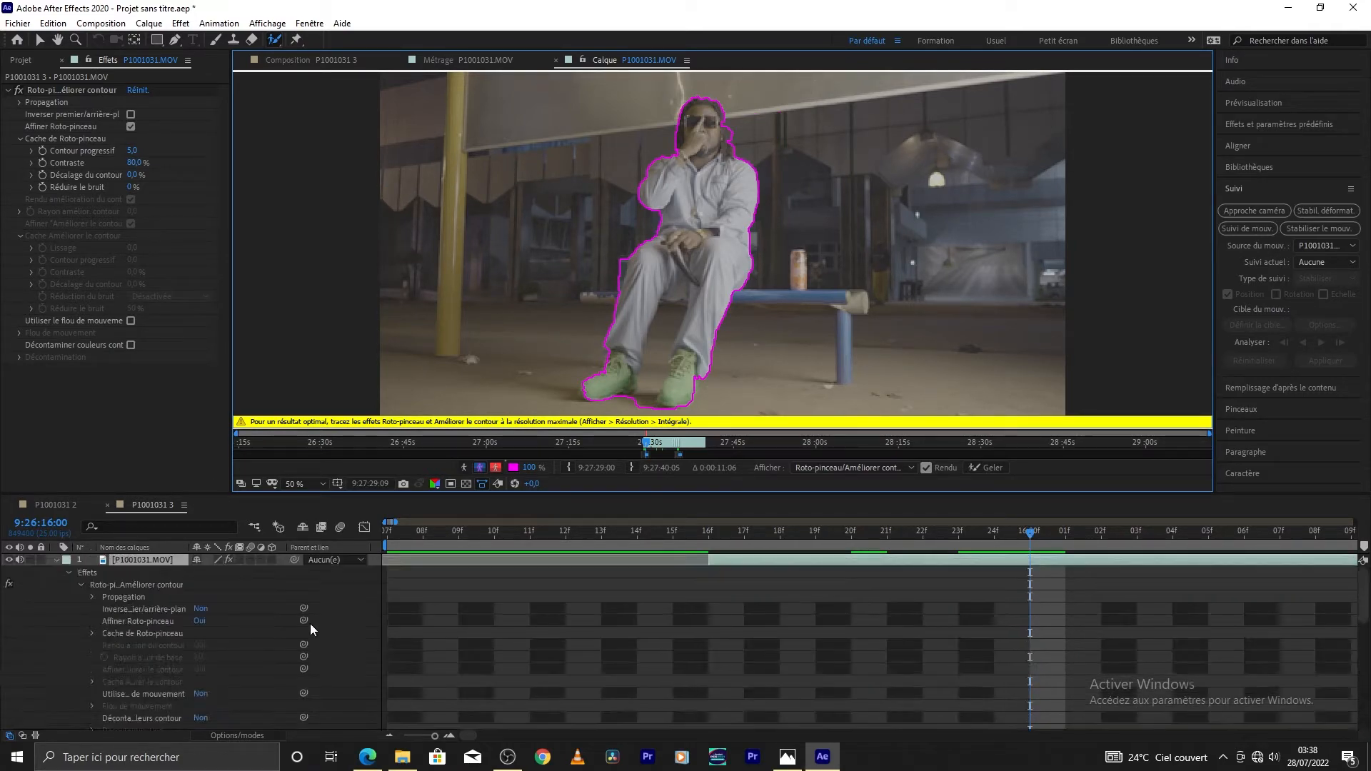
{"action": "left_click", "coordinate": [70, 572]}
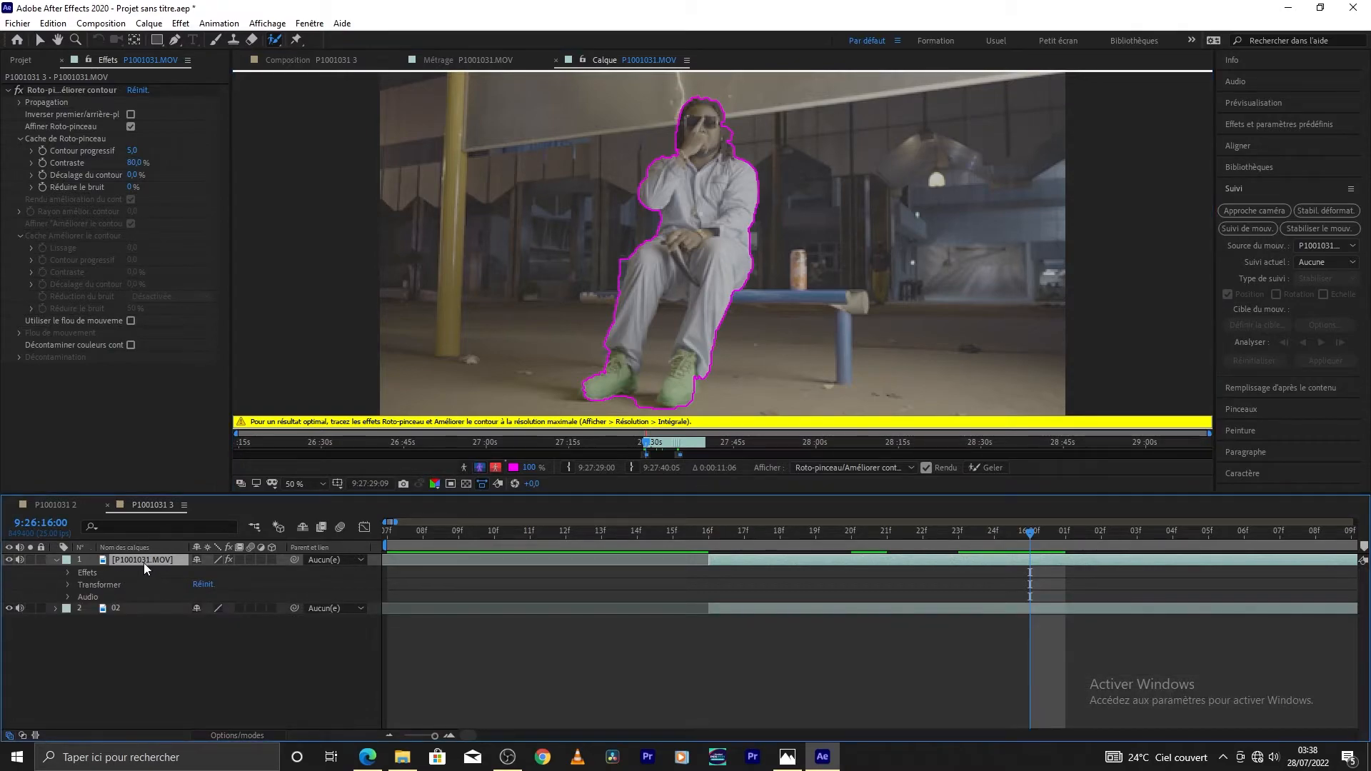
{"action": "left_click", "coordinate": [57, 561]}
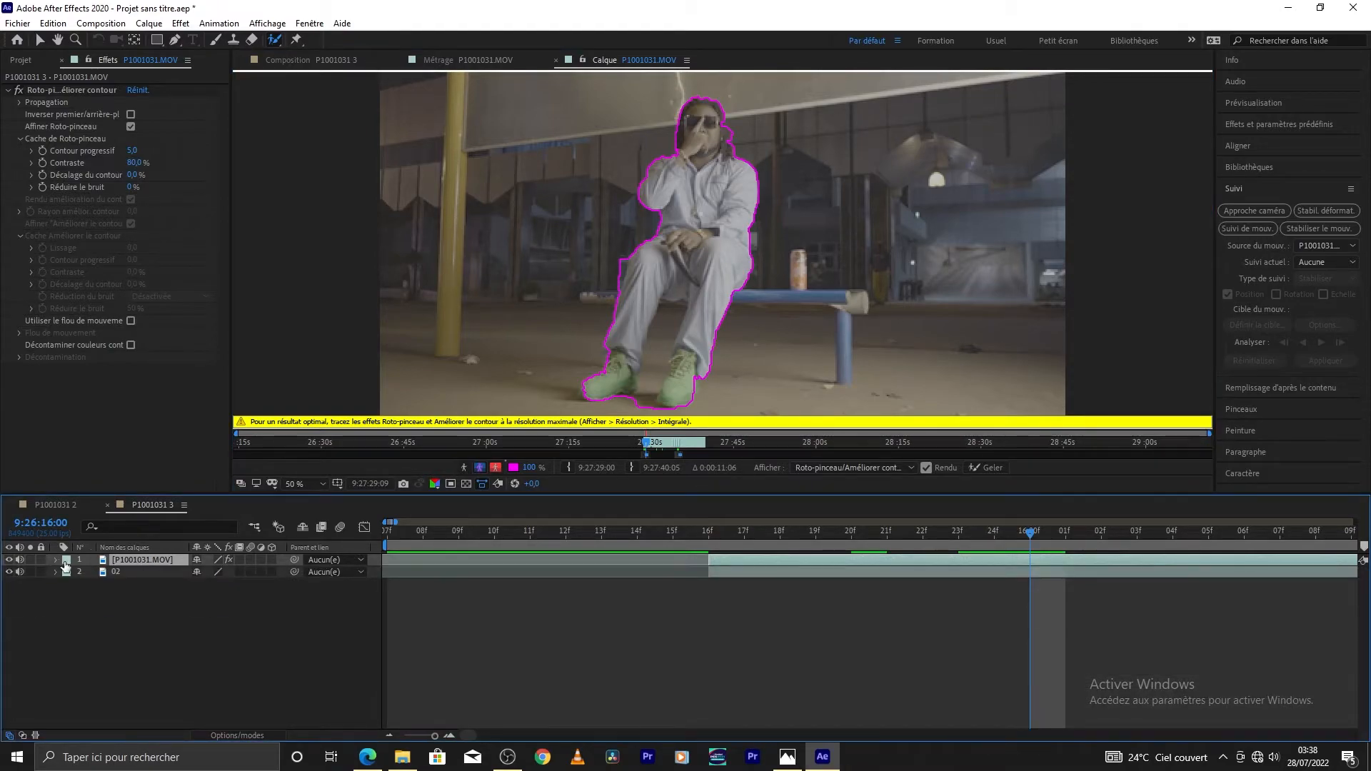
Step: Advance to 9:26:16:02 and 9:26:16:03, adding the hair beside the man's face to the Roto Brush selection on each frame
{"action": "left_click", "coordinate": [1064, 534]}
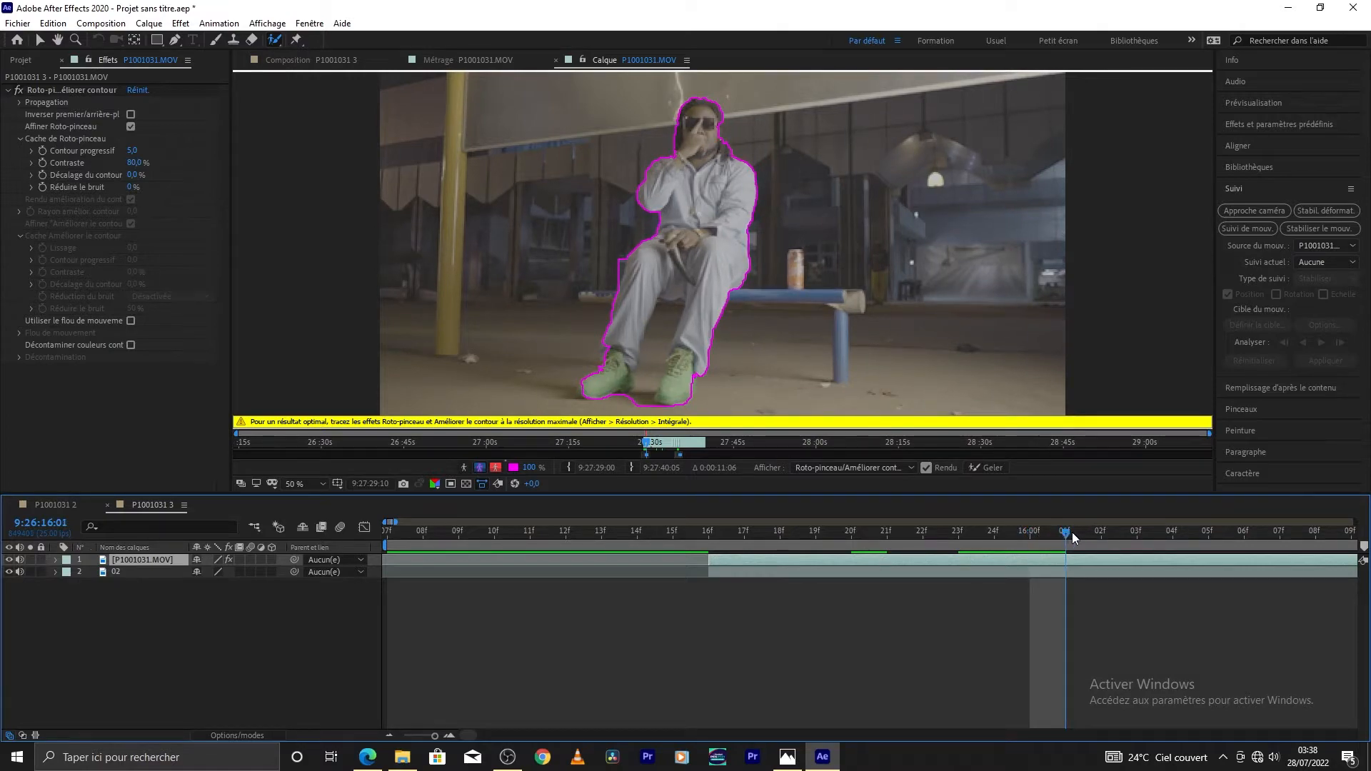
{"action": "left_click", "coordinate": [1099, 536]}
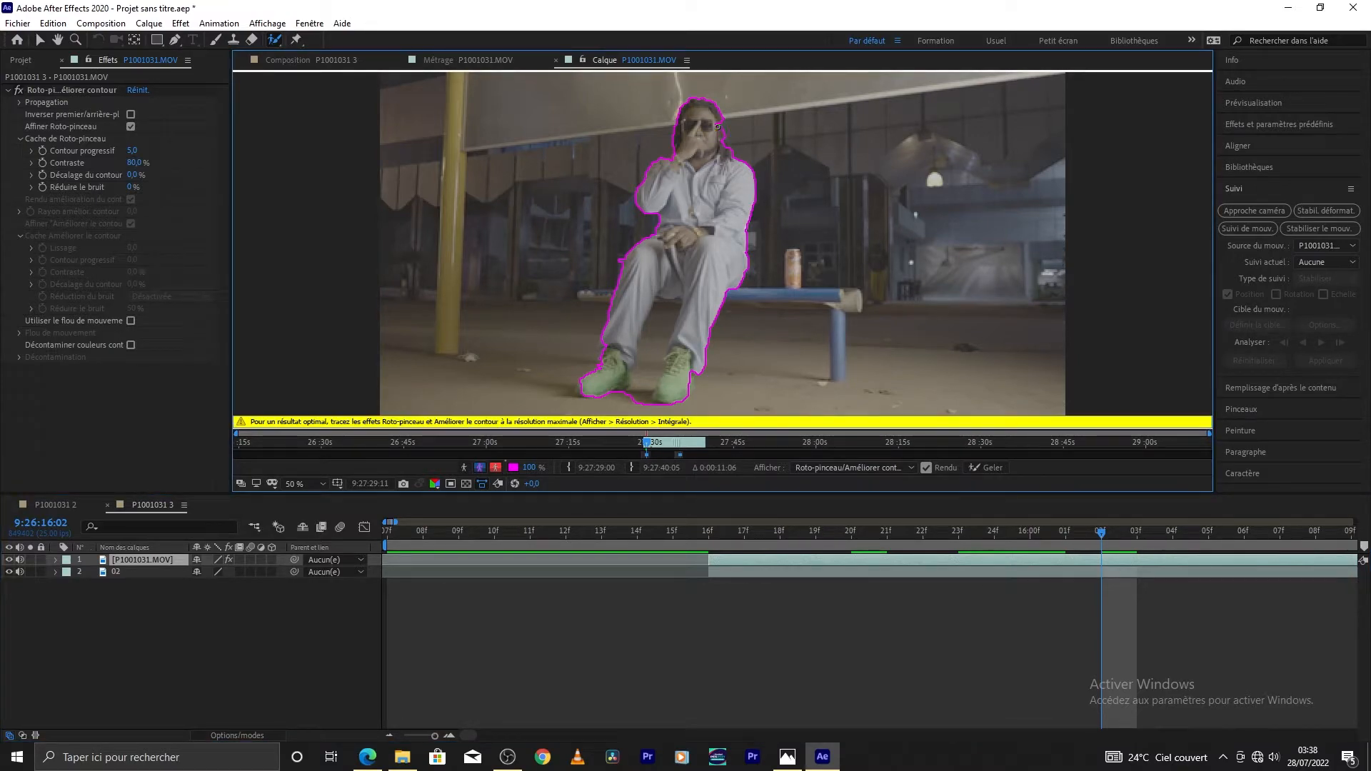
{"action": "left_click", "coordinate": [722, 126]}
{"action": "left_click", "coordinate": [1137, 532]}
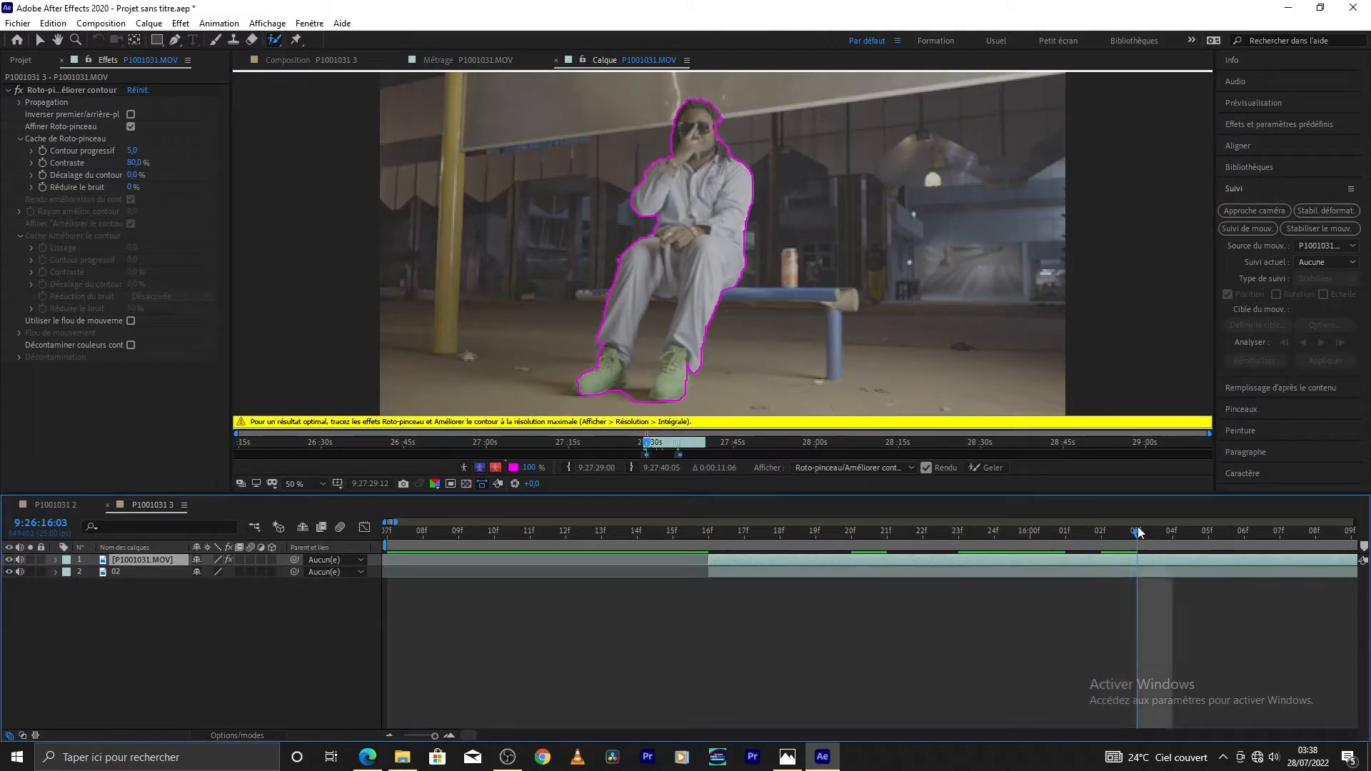
{"action": "left_click", "coordinate": [720, 125]}
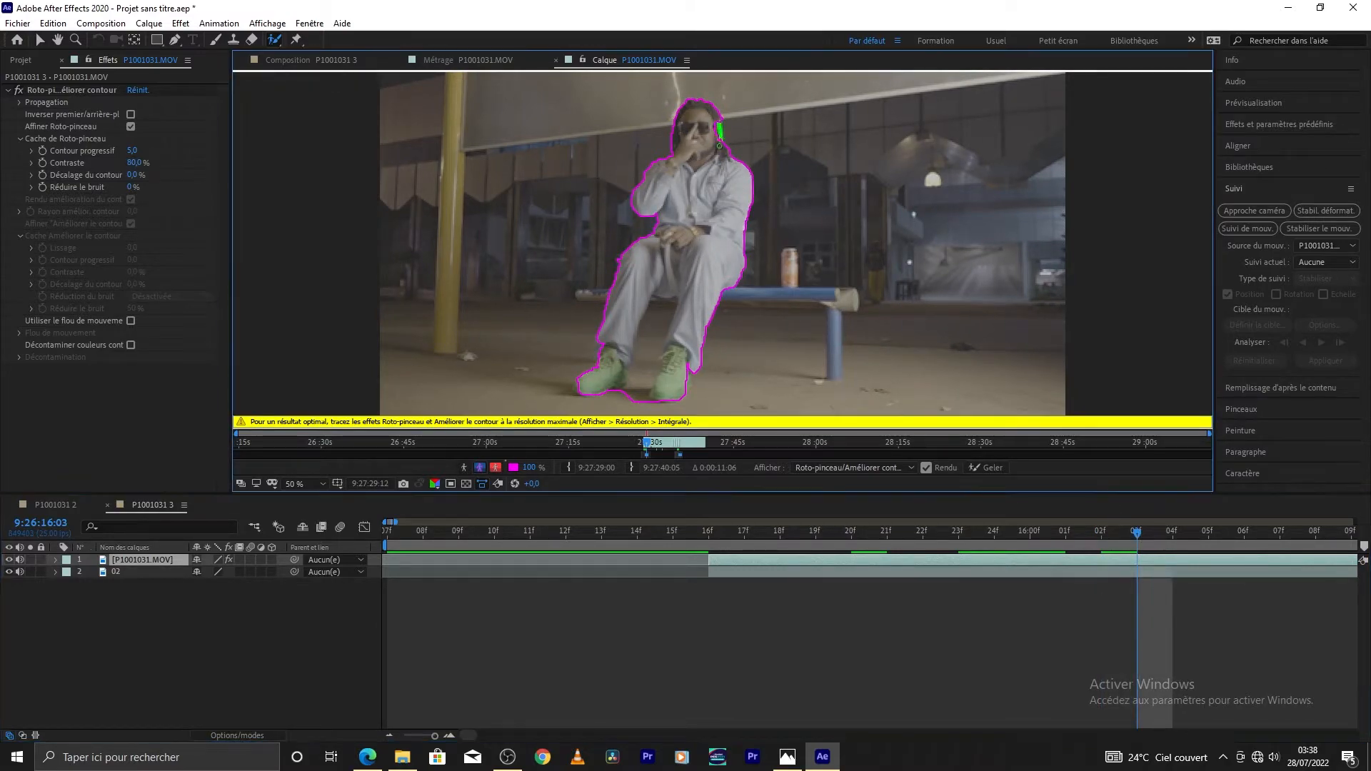
Step: Move to 9:26:16:04 and touch up the Roto Brush selection around the hair, undoing the stroke that spills into the background
{"action": "left_click", "coordinate": [1170, 533]}
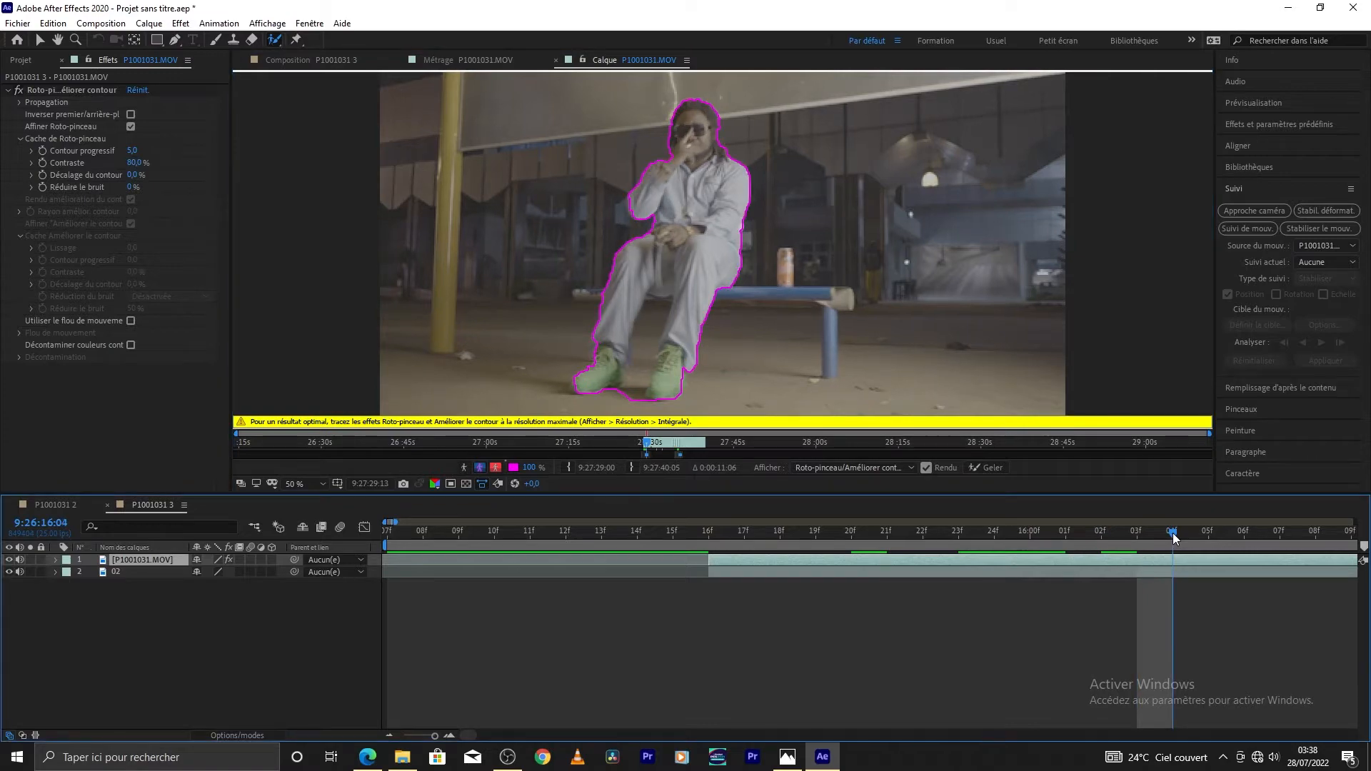
{"action": "left_click", "coordinate": [722, 143]}
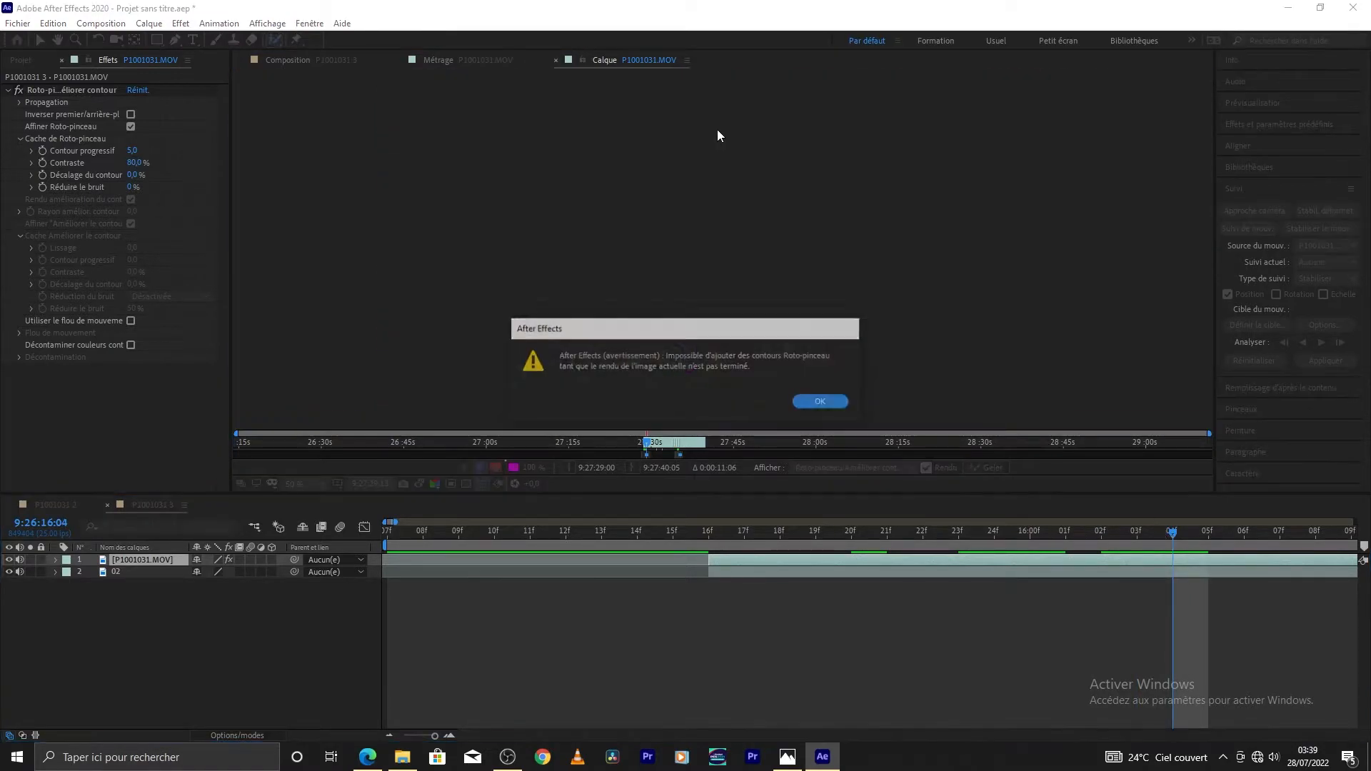
{"action": "left_click", "coordinate": [818, 398]}
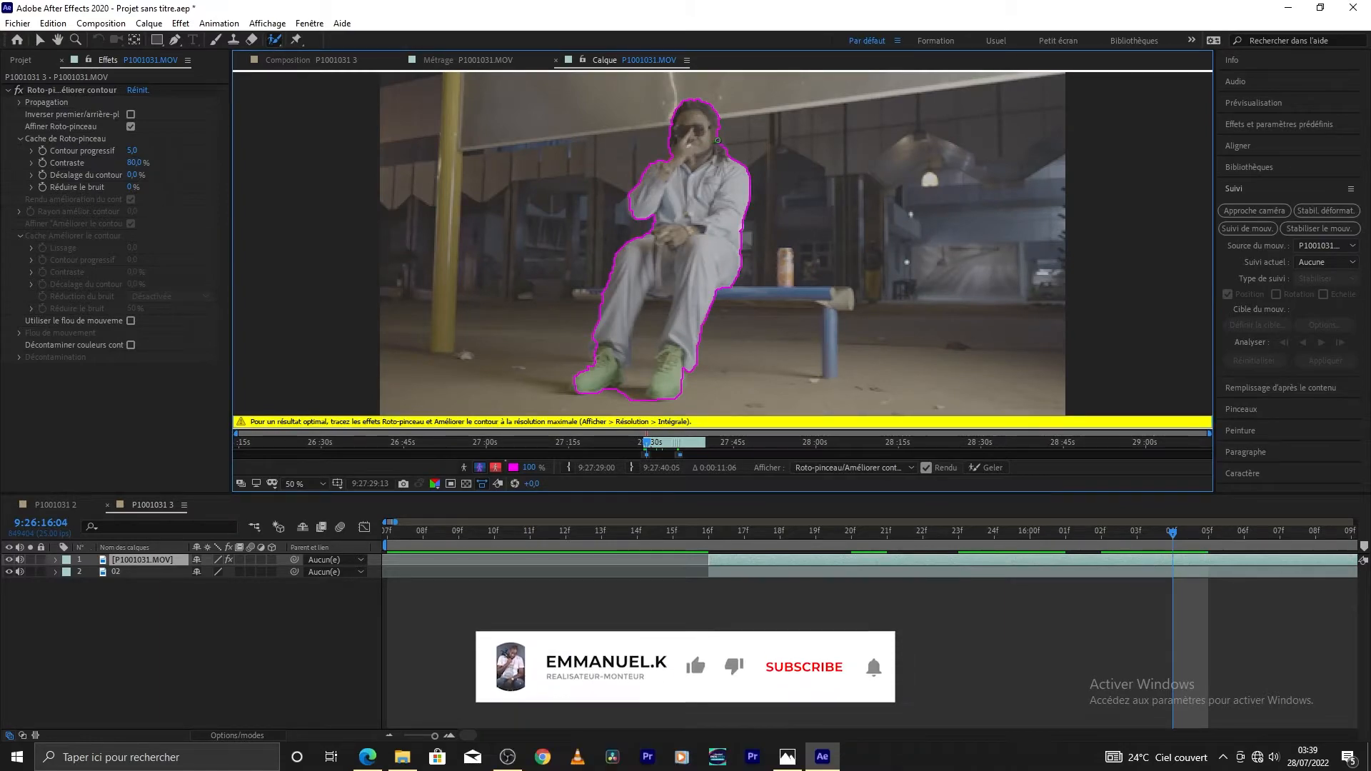
{"action": "left_click_drag", "start_coordinate": [713, 140], "coordinate": [722, 156]}
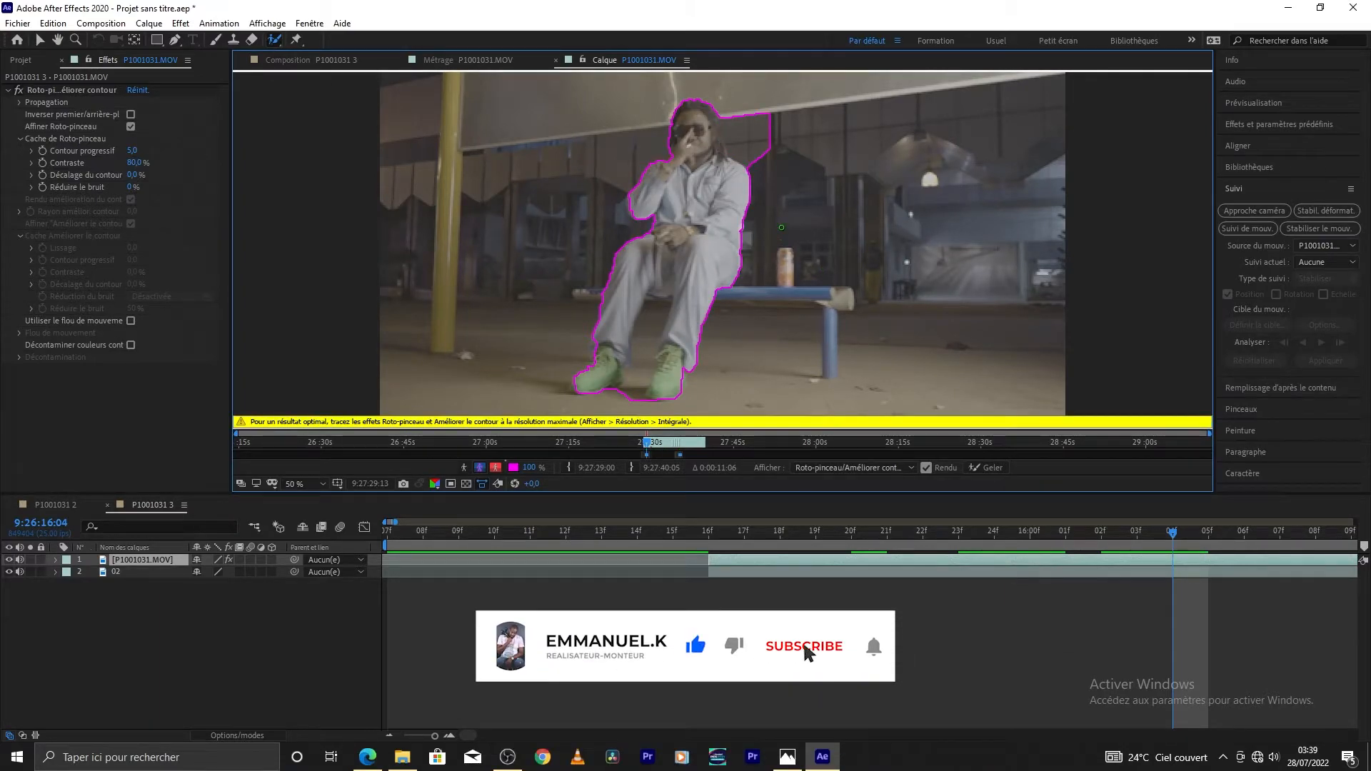
{"action": "key", "text": "ctrl+z"}
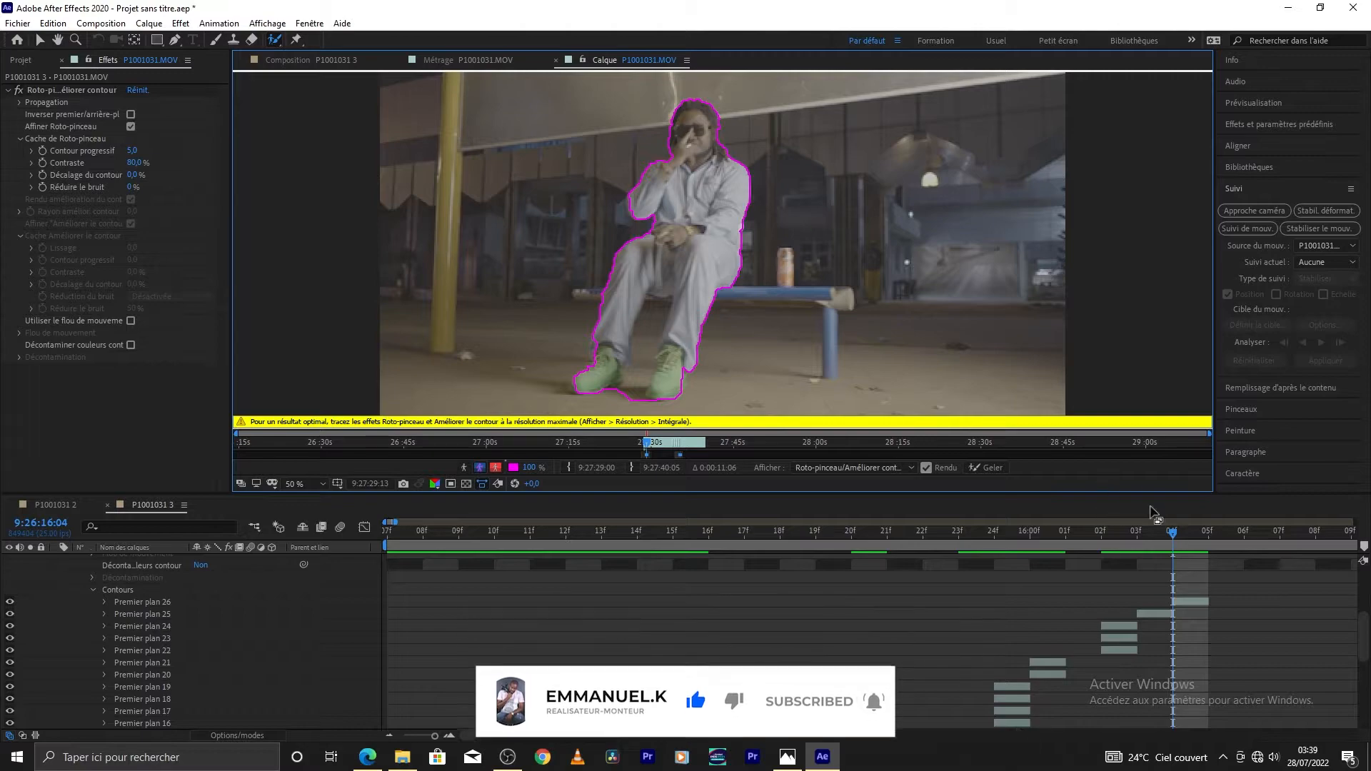
{"action": "scroll", "coordinate": [140, 627], "scroll_direction": "up", "scroll_amount": 4}
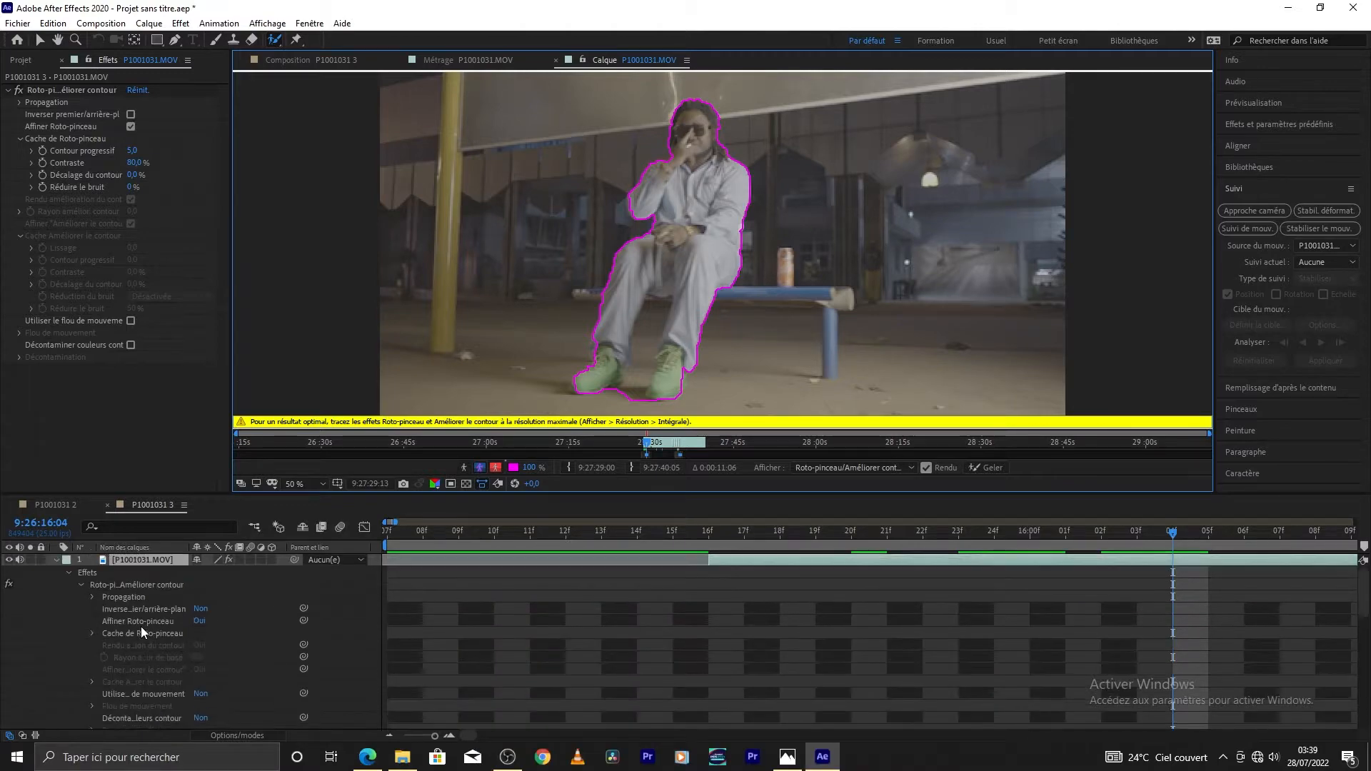
{"action": "left_click", "coordinate": [57, 560]}
Step: Check the outline through 9:26:16:09 and return to 9:26:16:07 to touch up the Roto Brush selection around the hair
{"action": "left_click_drag", "start_coordinate": [1169, 534], "coordinate": [1202, 537]}
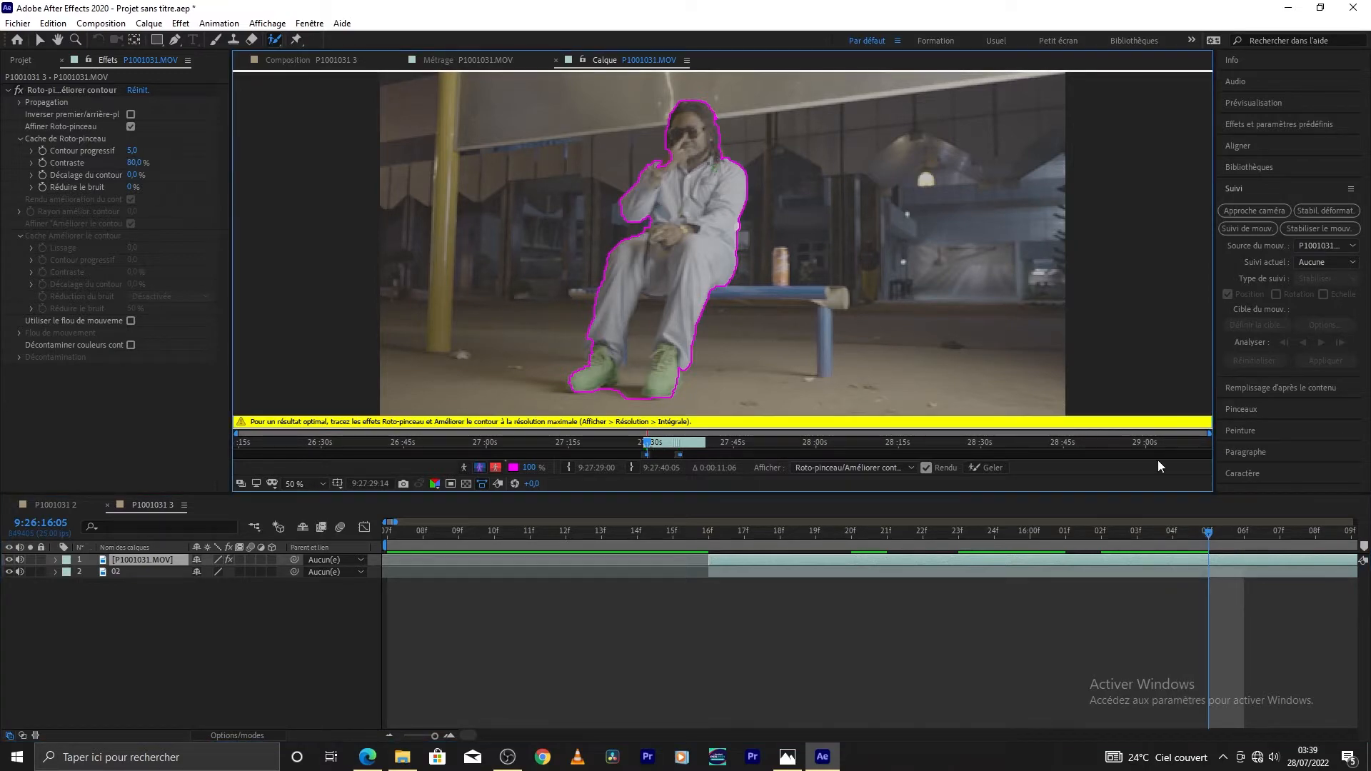
{"action": "left_click_drag", "start_coordinate": [1210, 539], "coordinate": [1338, 541]}
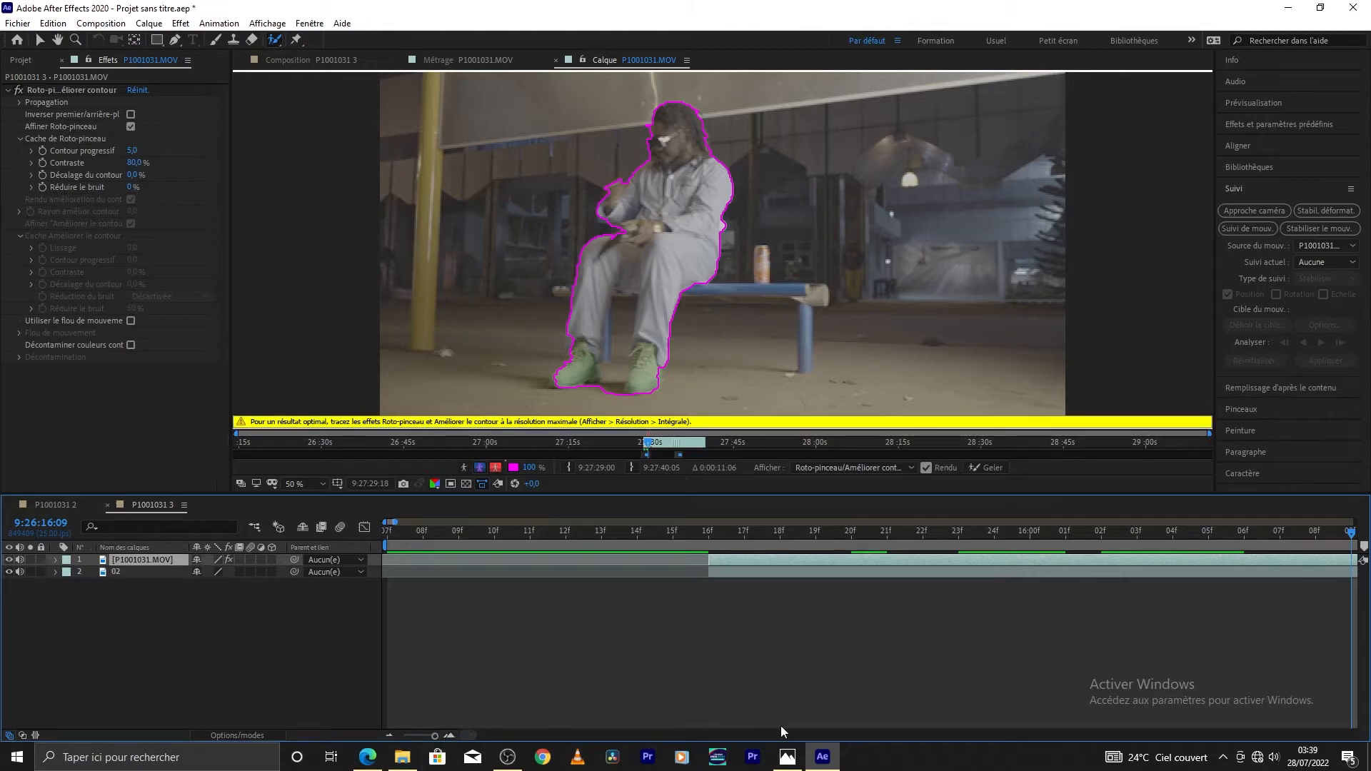
{"action": "left_click_drag", "start_coordinate": [1354, 533], "coordinate": [599, 582]}
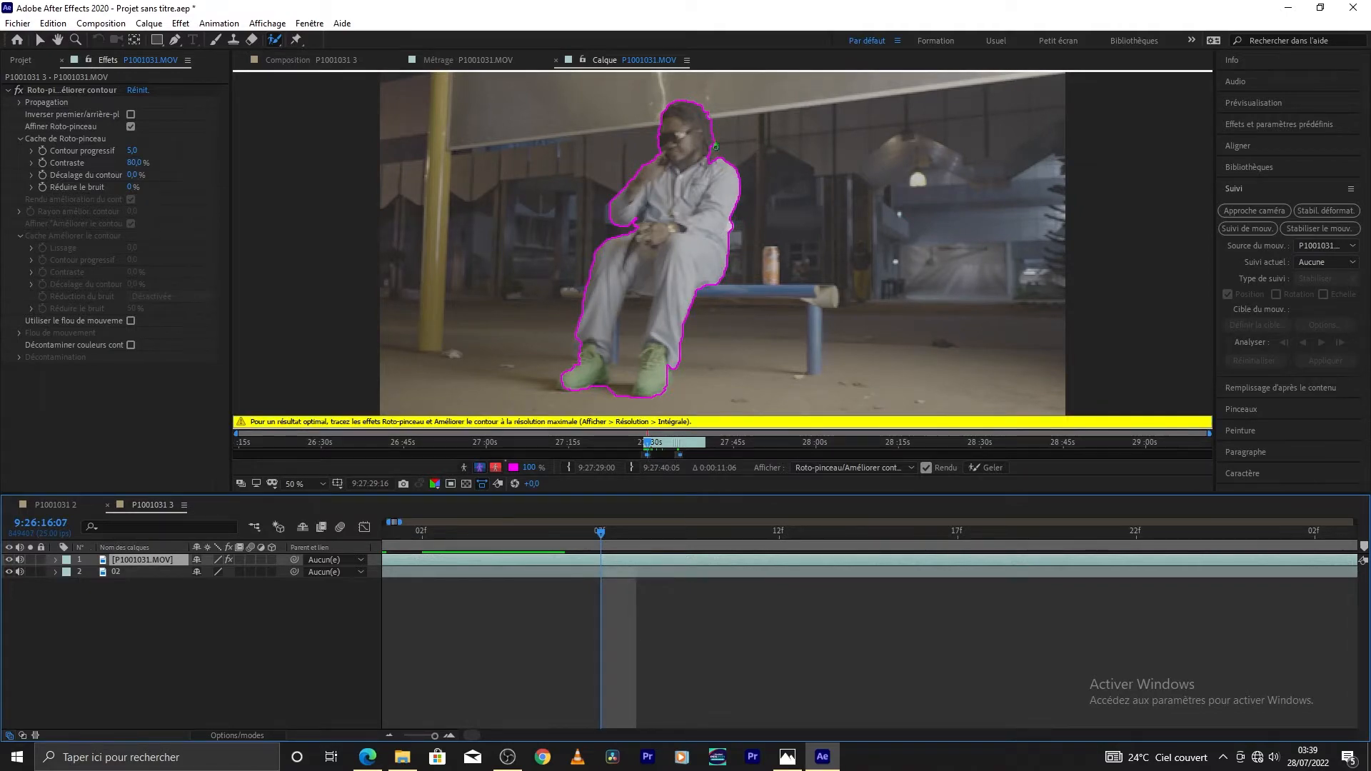
{"action": "left_click", "coordinate": [716, 147]}
{"action": "left_click", "coordinate": [825, 409]}
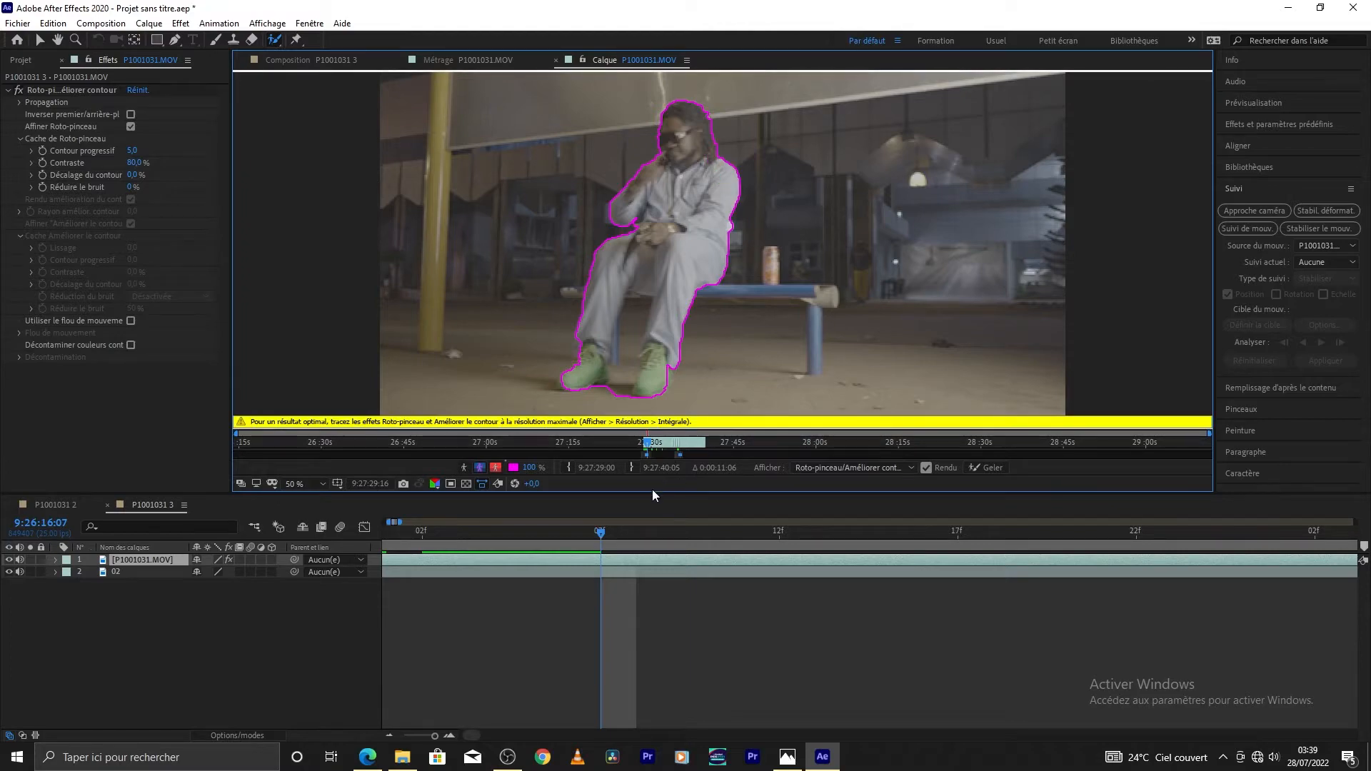
Step: Advance through 9:26:16:12 to 9:26:16:18 and extend the Roto Brush selection over the edge of the man's shoe
{"action": "left_click_drag", "start_coordinate": [602, 534], "coordinate": [783, 534]}
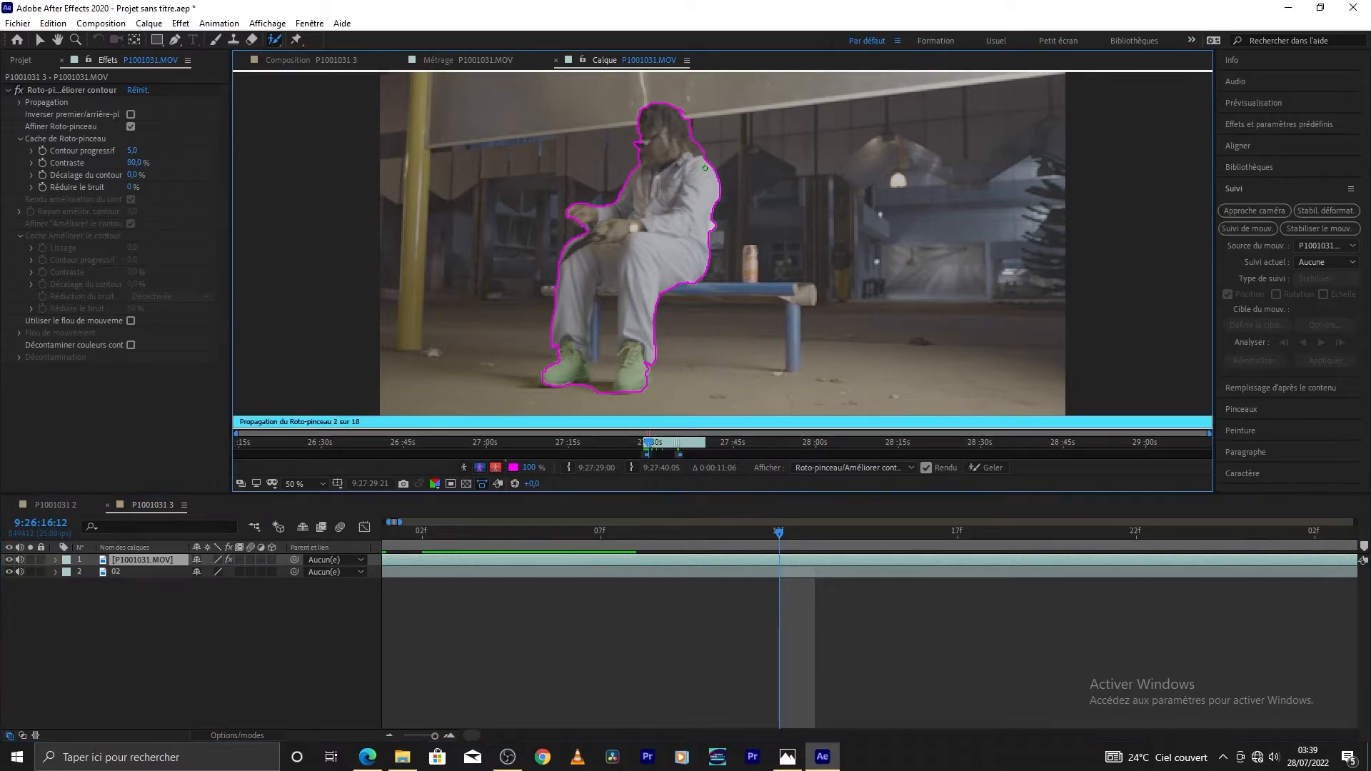
{"action": "left_click_drag", "start_coordinate": [786, 535], "coordinate": [986, 542]}
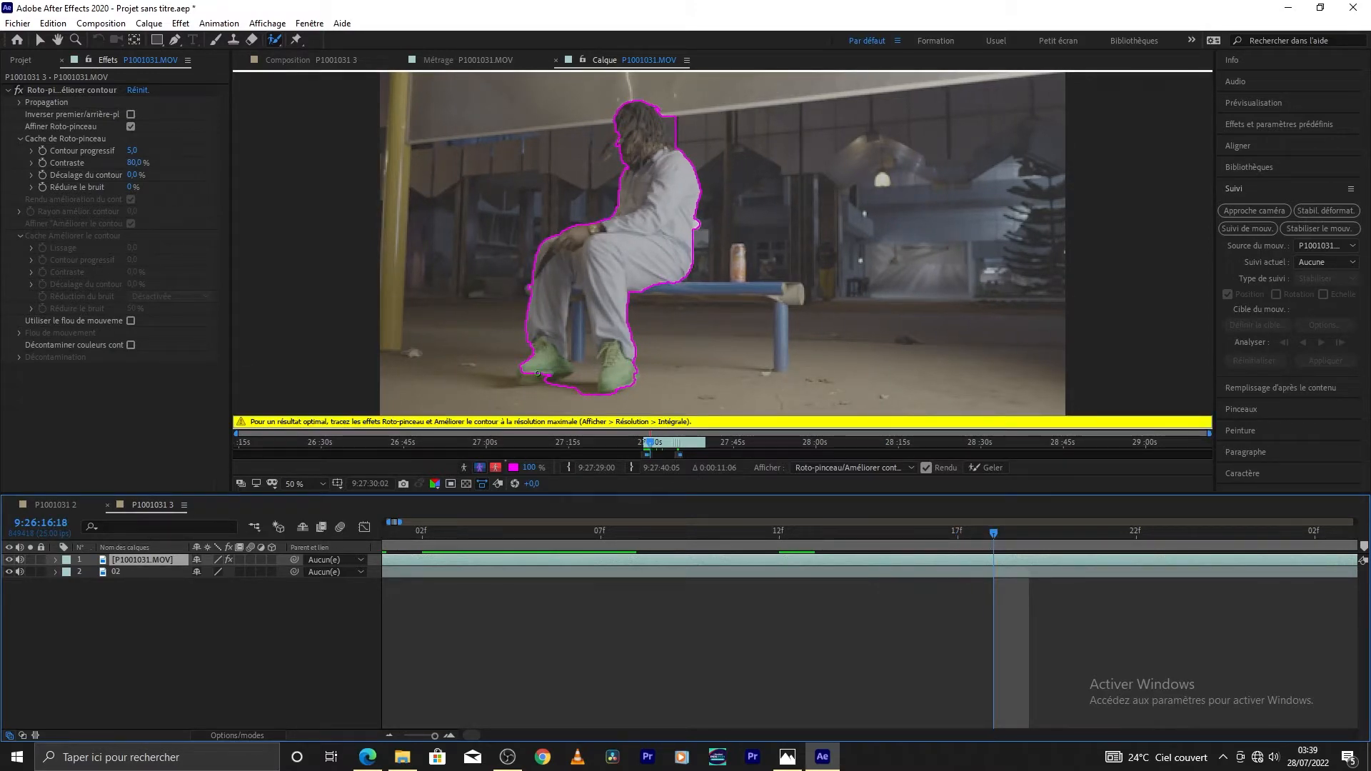
{"action": "left_click_drag", "start_coordinate": [537, 374], "coordinate": [523, 382]}
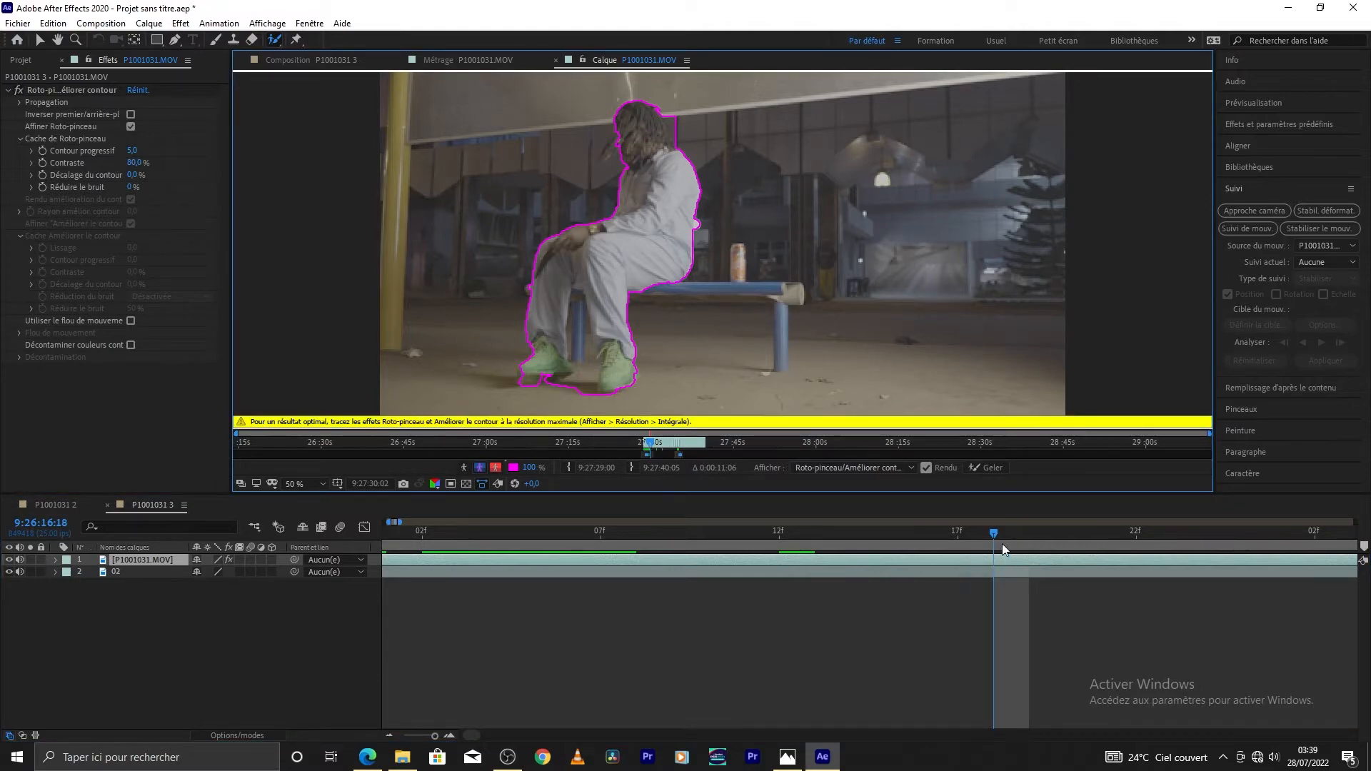
Step: Move to 9:26:16:23 and paint Roto Brush strokes over the missing part of the man's face
{"action": "left_click_drag", "start_coordinate": [1002, 543], "coordinate": [1185, 553]}
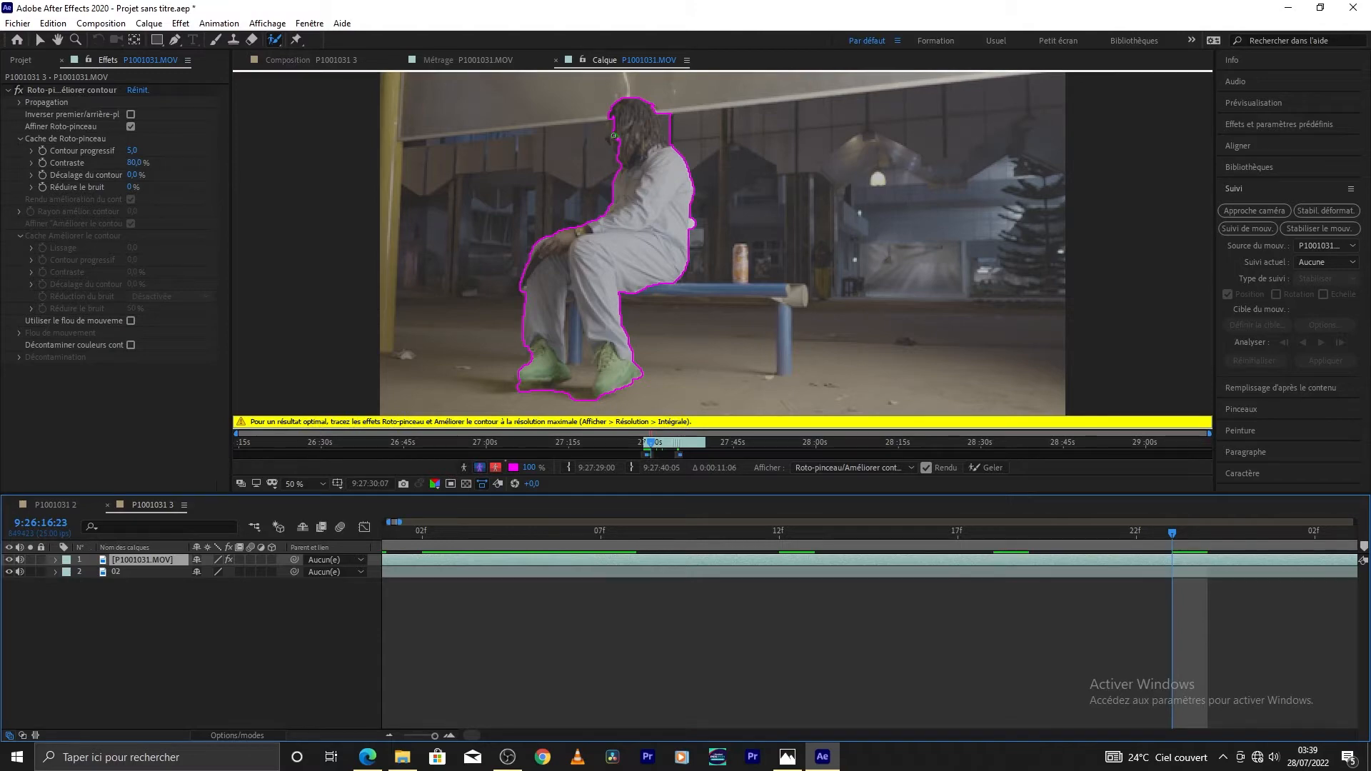
{"action": "left_click_drag", "start_coordinate": [608, 137], "coordinate": [606, 146]}
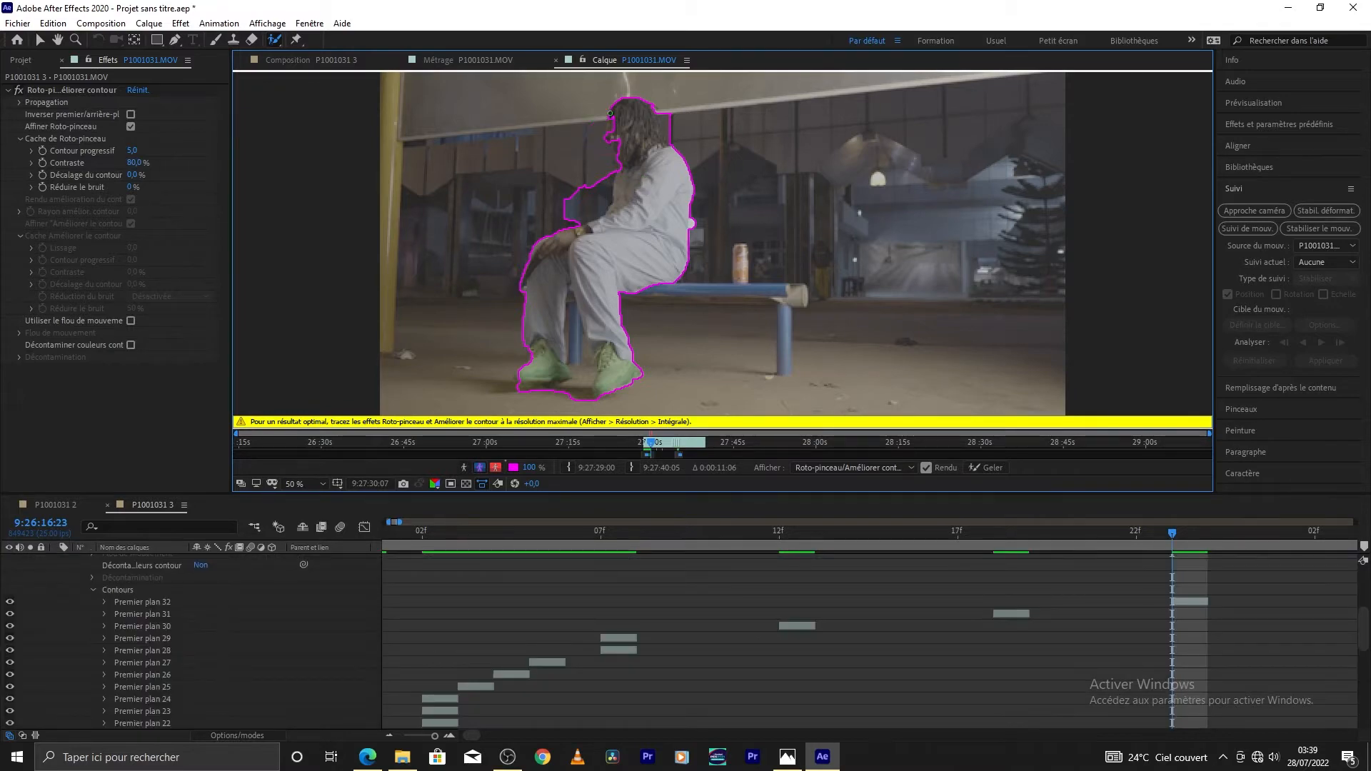
{"action": "left_click", "coordinate": [612, 138]}
{"action": "left_click", "coordinate": [822, 402]}
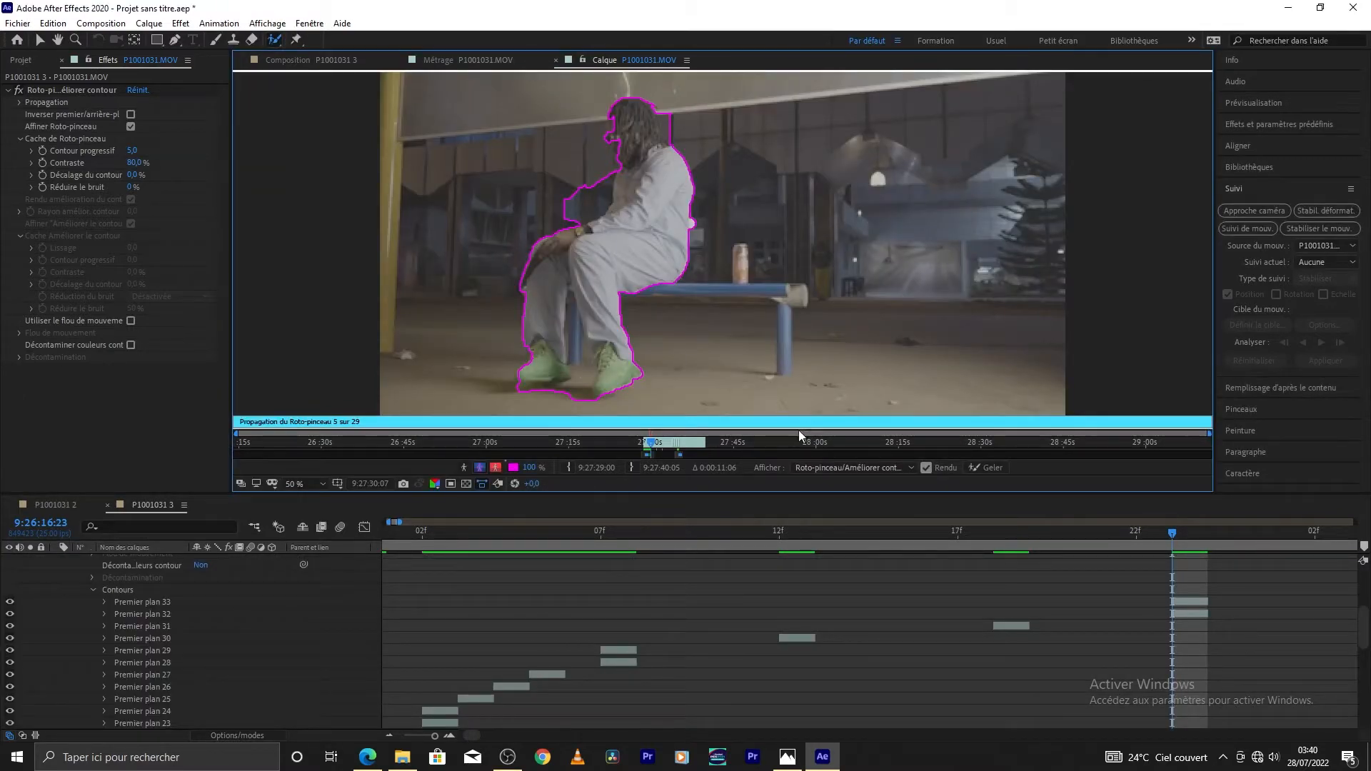
Step: Collapse the layer's properties and extend the Roto Brush selection down the man's face at 9:26:16:23 and 9:26:16:24
{"action": "left_click", "coordinate": [94, 590]}
{"action": "left_click", "coordinate": [57, 560]}
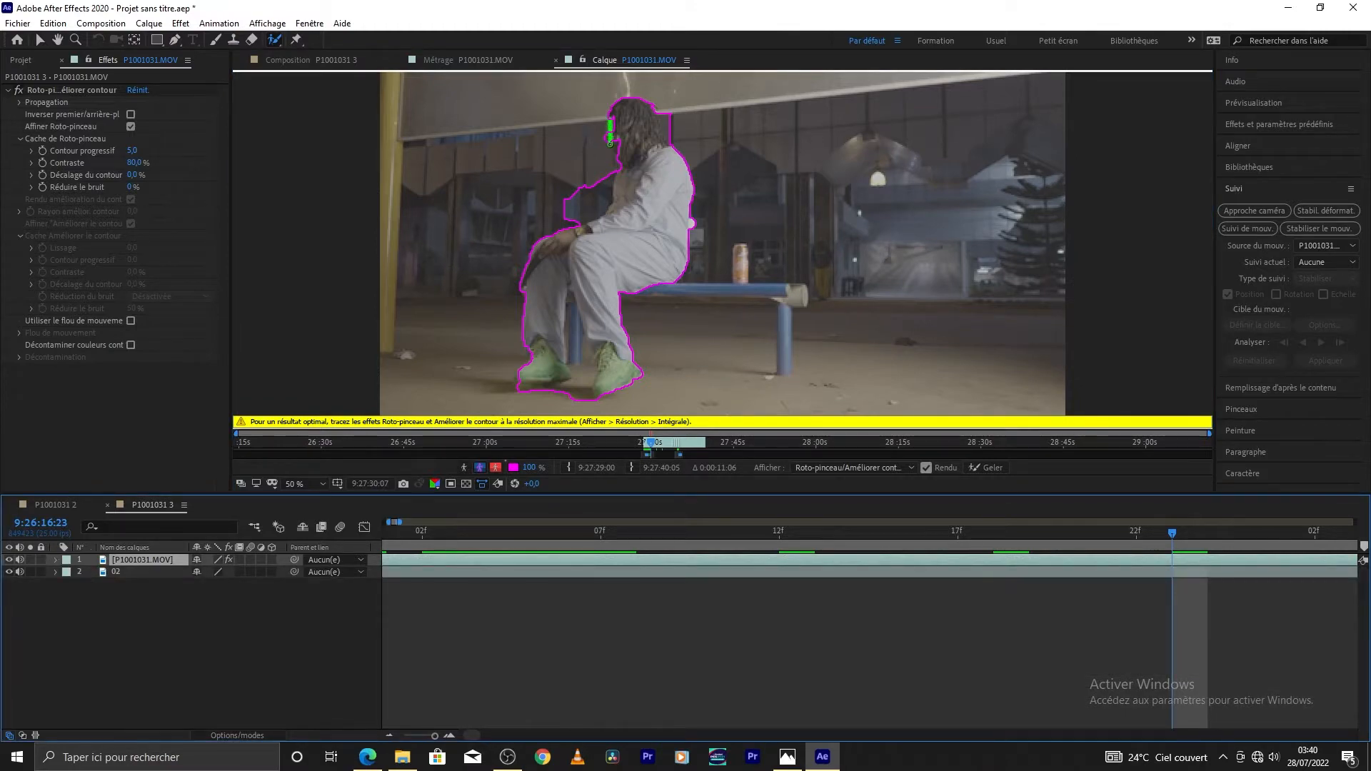
{"action": "left_click_drag", "start_coordinate": [611, 120], "coordinate": [610, 145]}
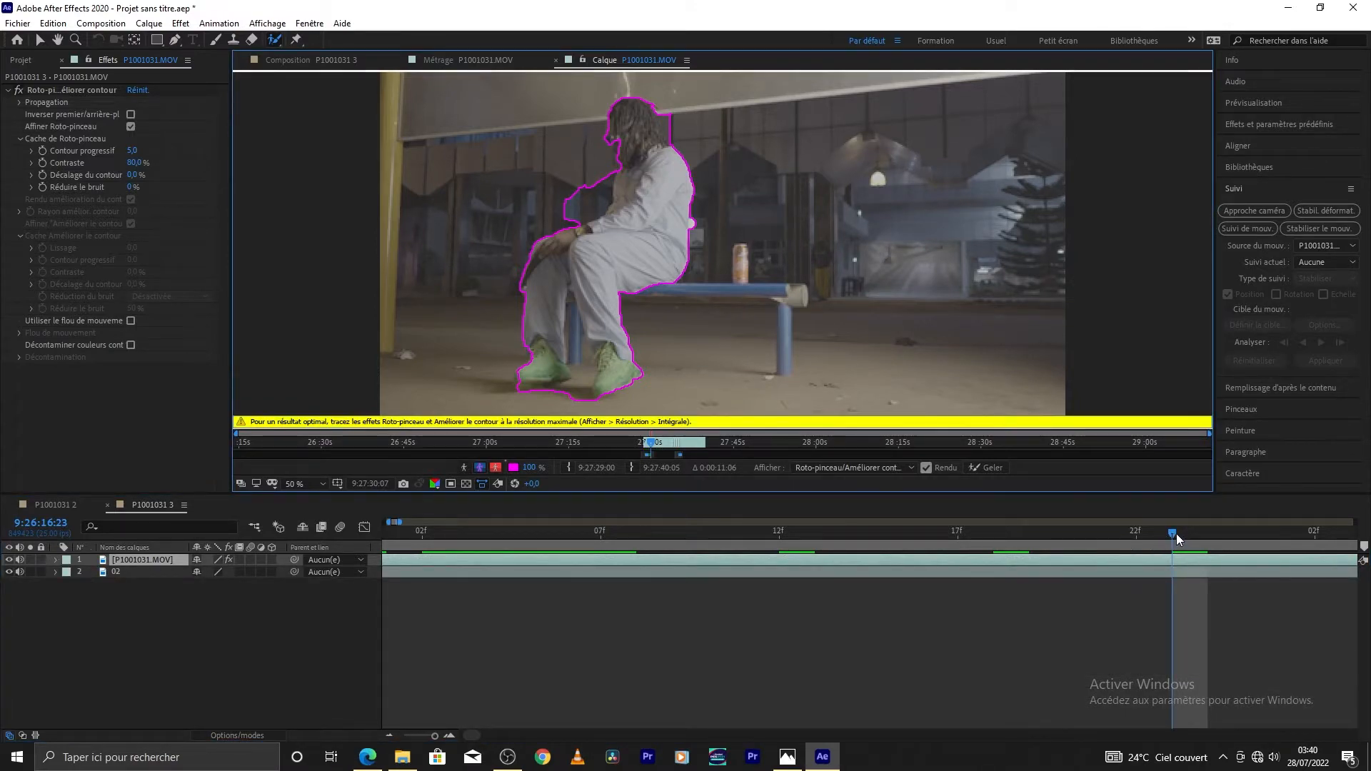
{"action": "left_click_drag", "start_coordinate": [1177, 533], "coordinate": [1220, 533]}
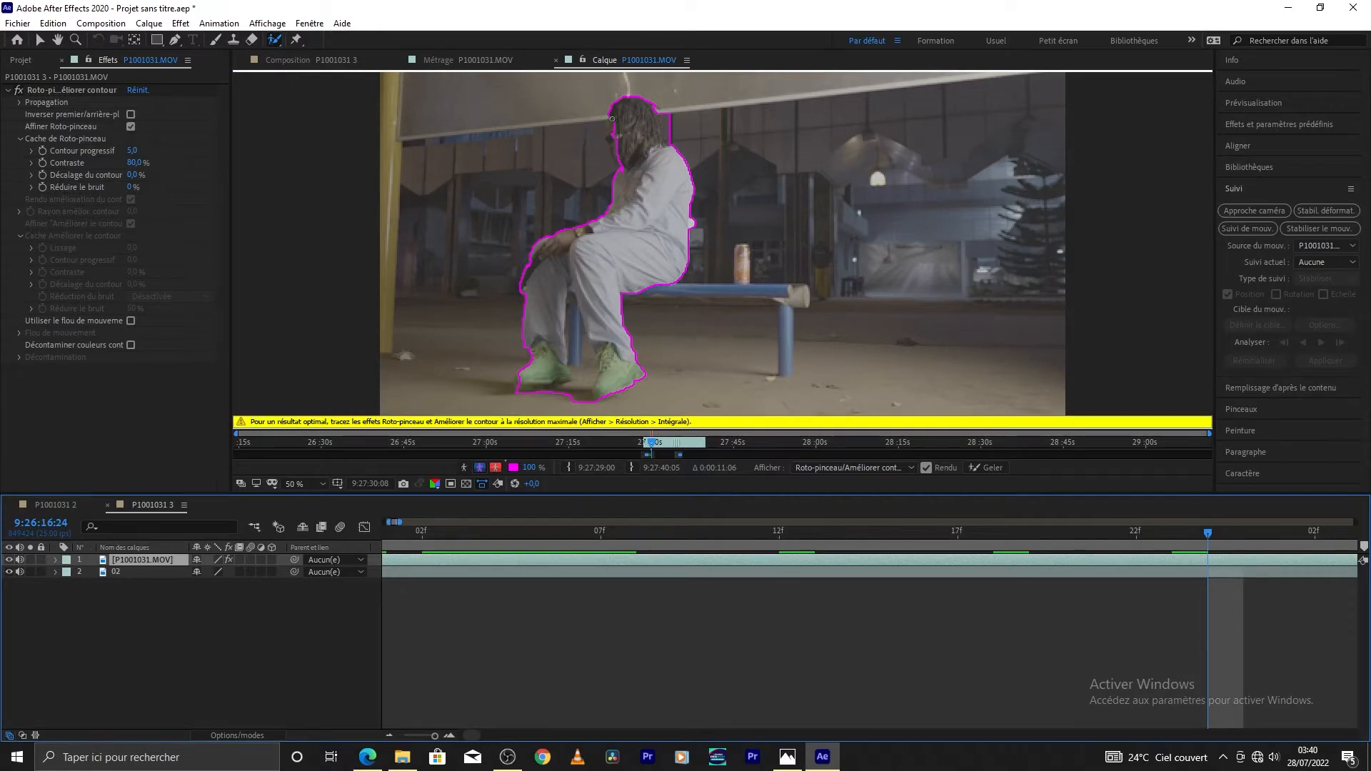
{"action": "left_click_drag", "start_coordinate": [612, 118], "coordinate": [615, 173]}
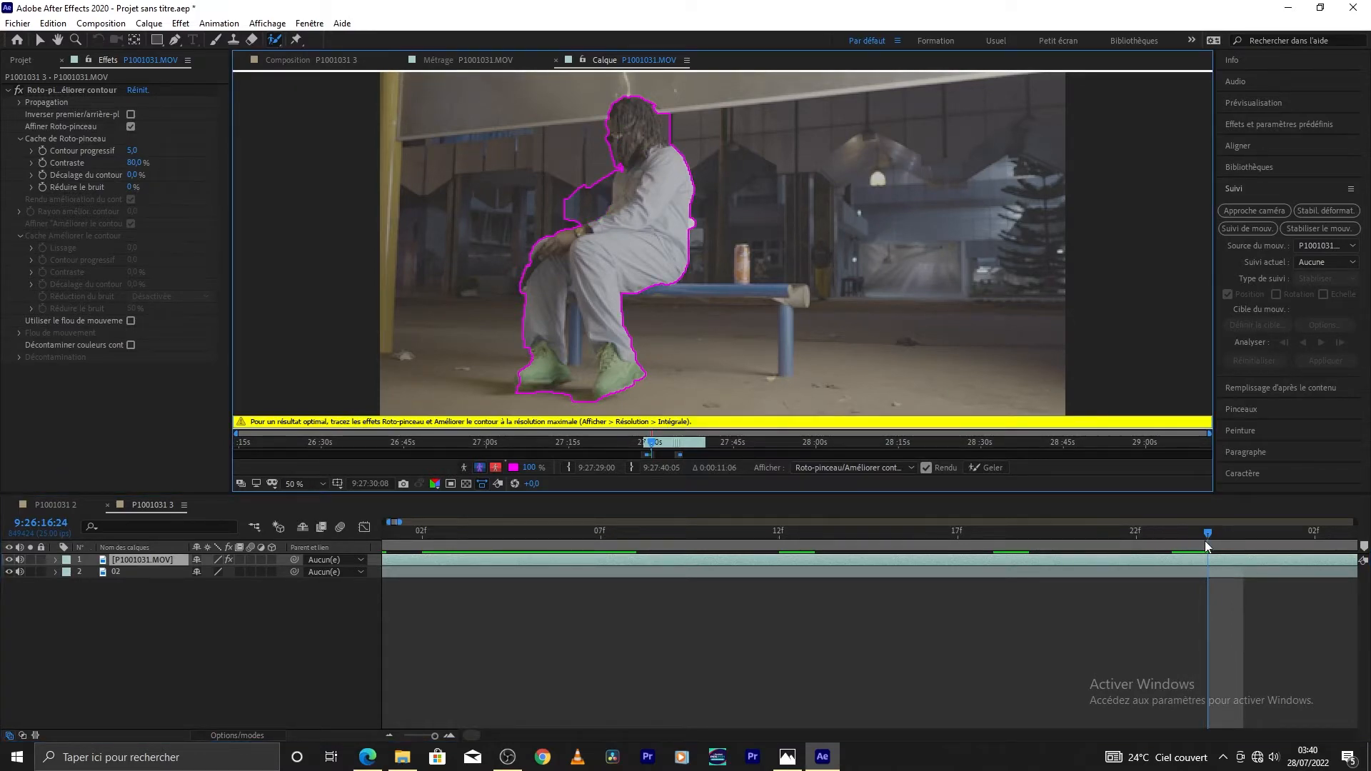
Step: Move to 9:26:17:17 and try to correct the Roto Brush outline beside the man's head
{"action": "mouse_move", "coordinate": [1208, 533]}
{"action": "left_mouse_down"}
{"action": "mouse_move", "coordinate": [1344, 547]}
{"action": "mouse_move", "coordinate": [1101, 551]}
{"action": "mouse_move", "coordinate": [1061, 528]}
{"action": "mouse_move", "coordinate": [997, 533]}
{"action": "mouse_move", "coordinate": [1303, 529]}
{"action": "mouse_move", "coordinate": [1171, 542]}
{"action": "left_mouse_up"}
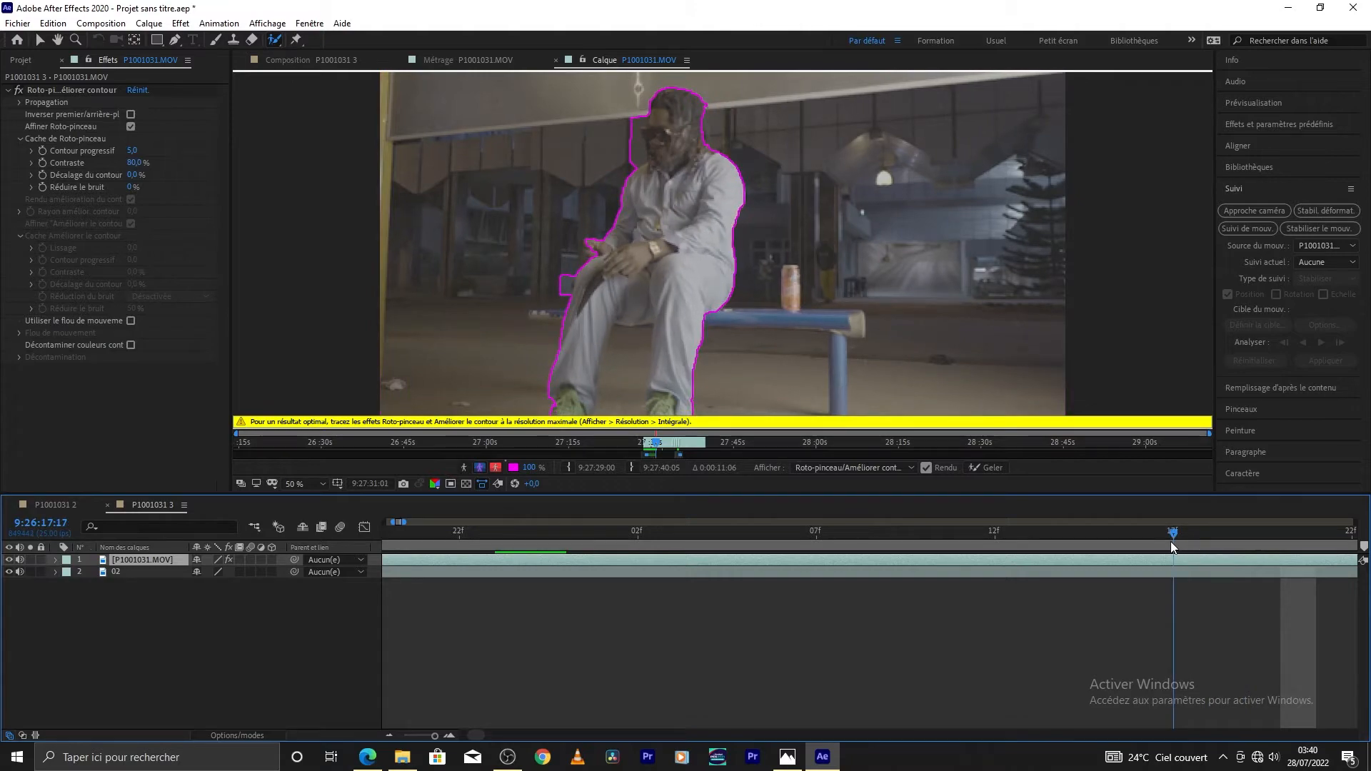
{"action": "left_click", "coordinate": [649, 120]}
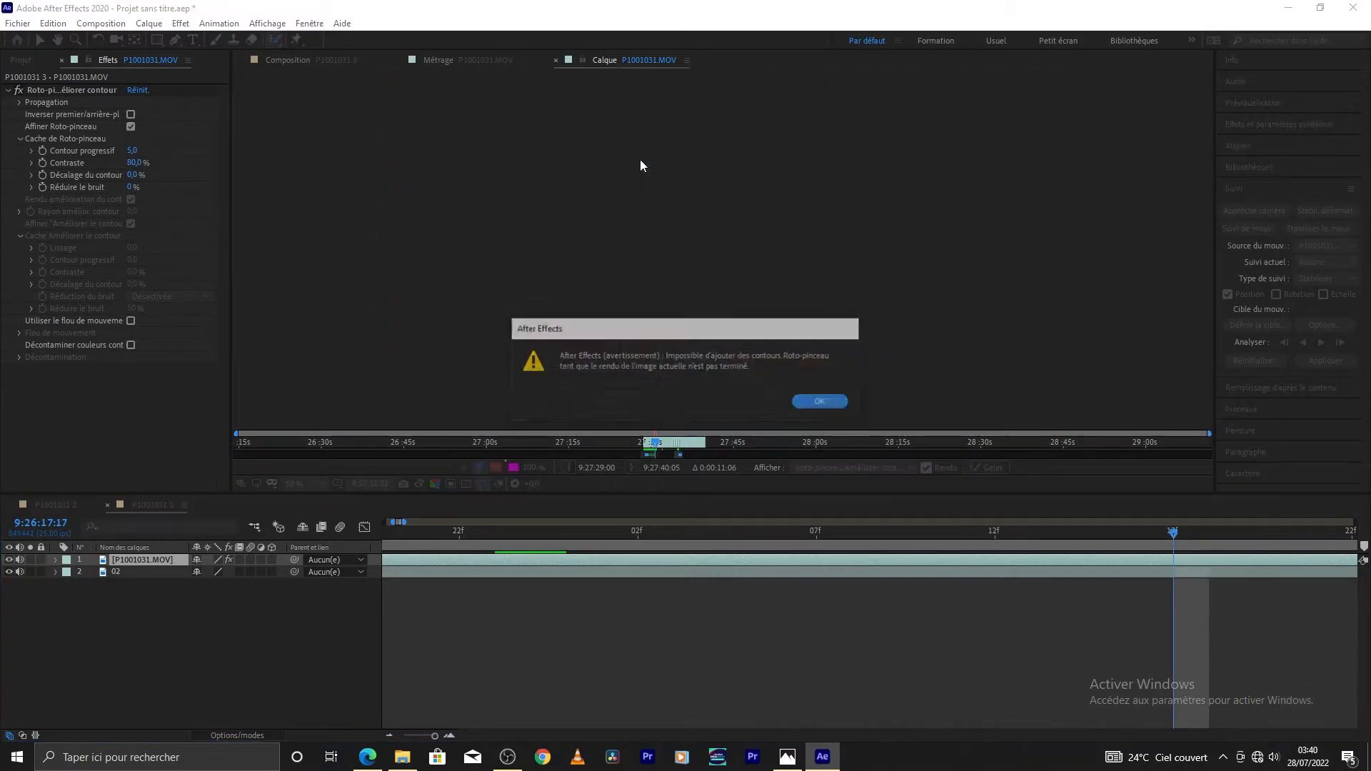
{"action": "left_click", "coordinate": [821, 402]}
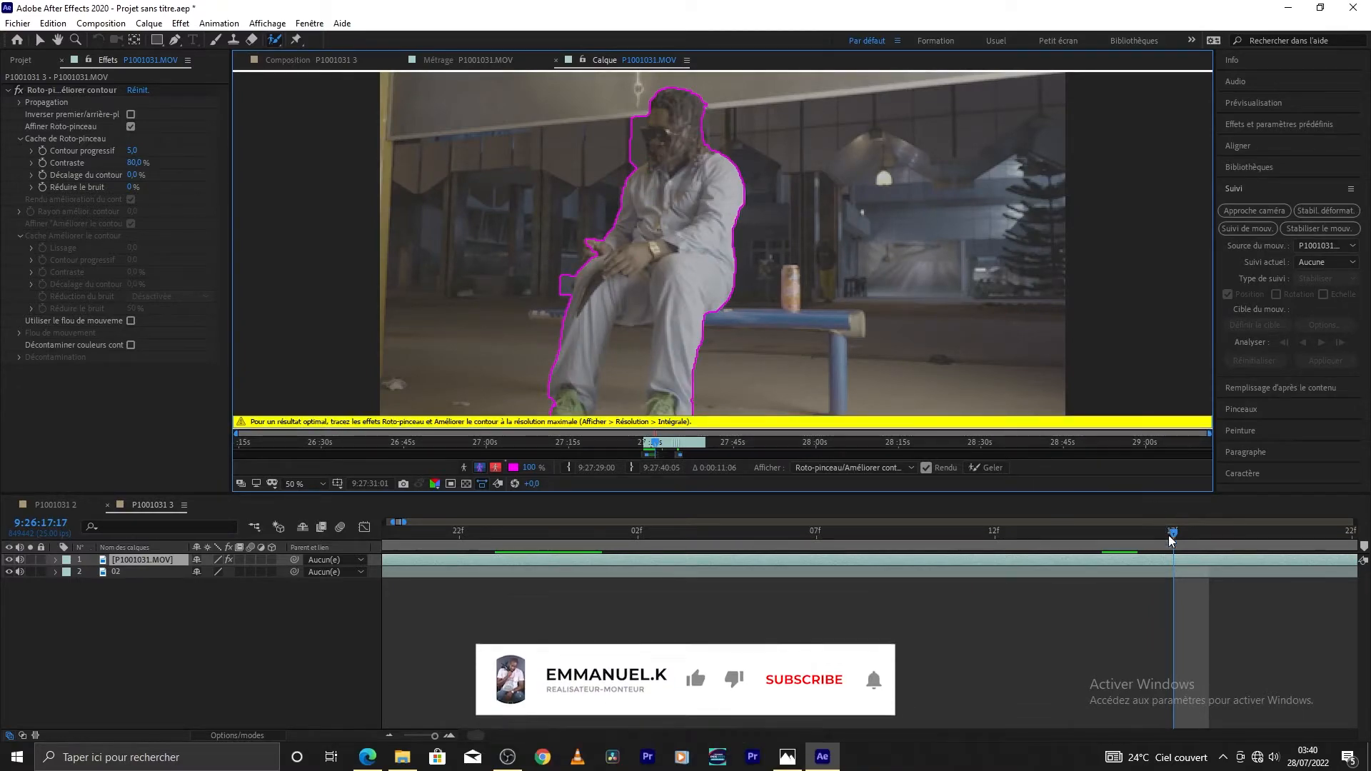
Step: Check the outline at 9:26:18:18, zoom the timeline out and return to the clip's start at 9:26:15:07
{"action": "left_click_drag", "start_coordinate": [1174, 534], "coordinate": [540, 585]}
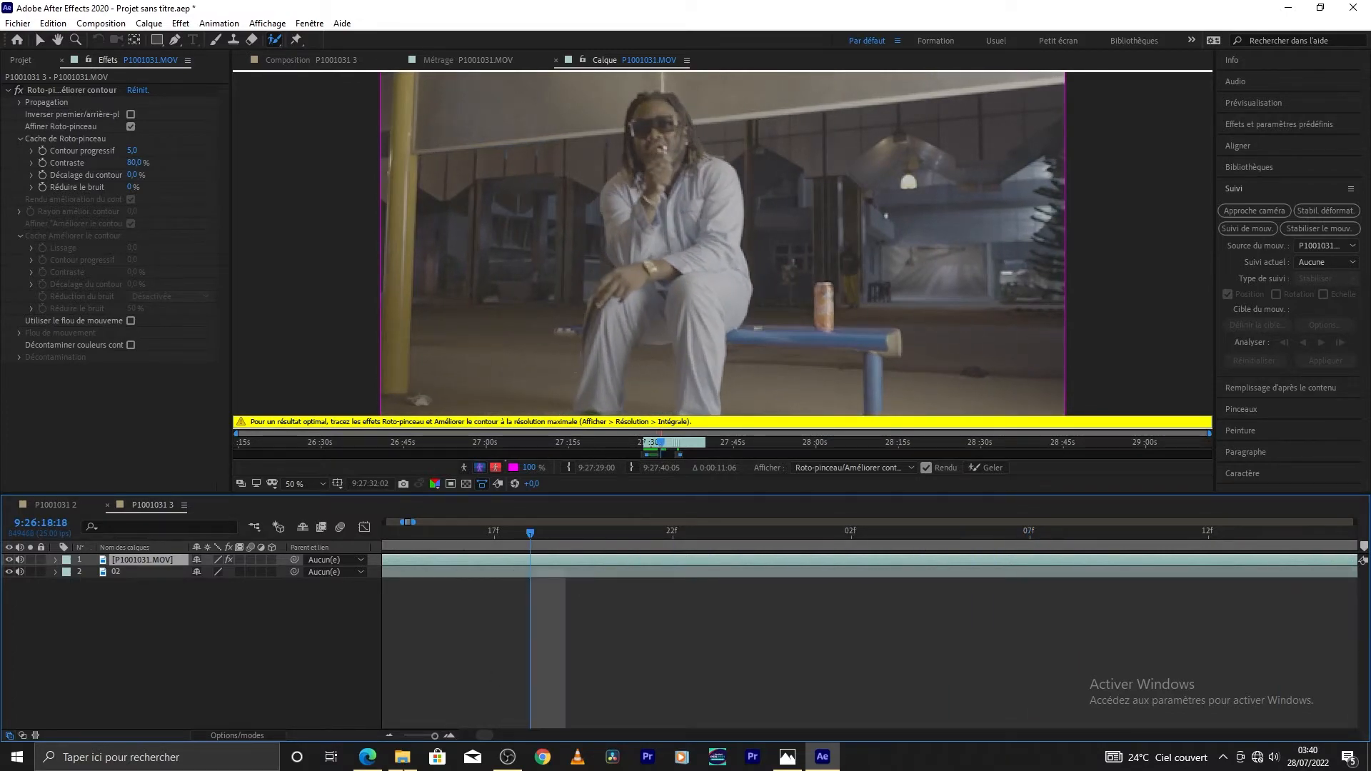
{"action": "left_click_drag", "start_coordinate": [433, 736], "coordinate": [343, 749]}
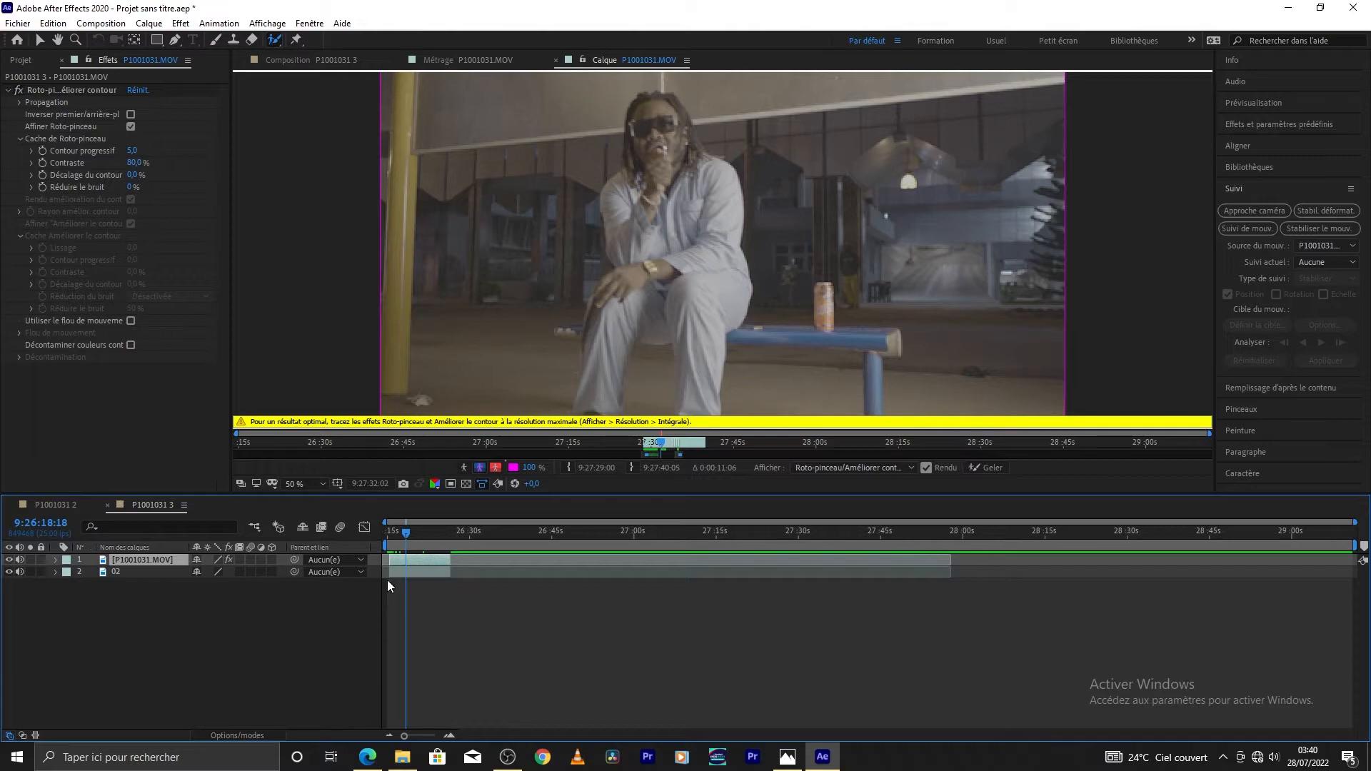
{"action": "mouse_move", "coordinate": [407, 532]}
{"action": "left_mouse_down"}
{"action": "mouse_move", "coordinate": [440, 529]}
{"action": "mouse_move", "coordinate": [387, 544]}
{"action": "left_mouse_up"}
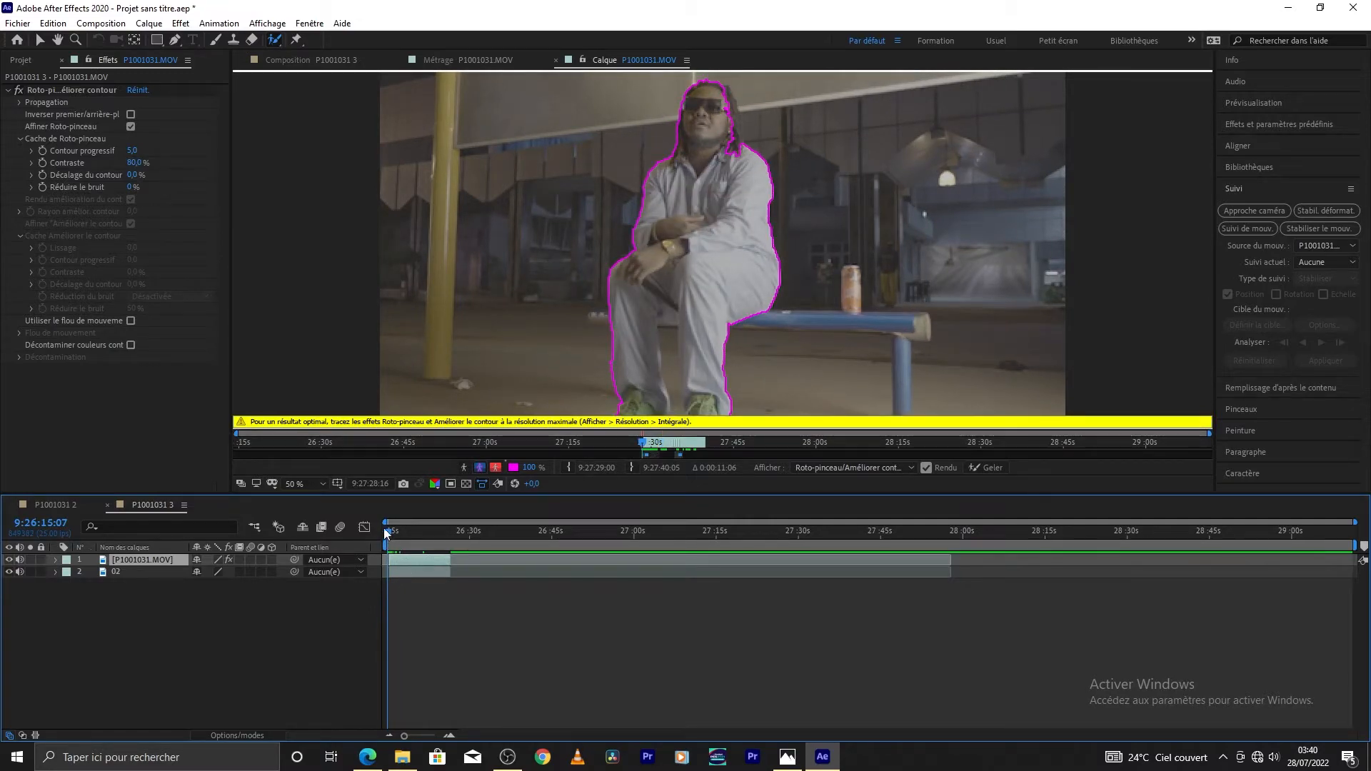
Step: Play the clip from 9:26:15:13 to check the Roto Brush outline, and switch to the Selection tool
{"action": "left_click_drag", "start_coordinate": [386, 523], "coordinate": [390, 538]}
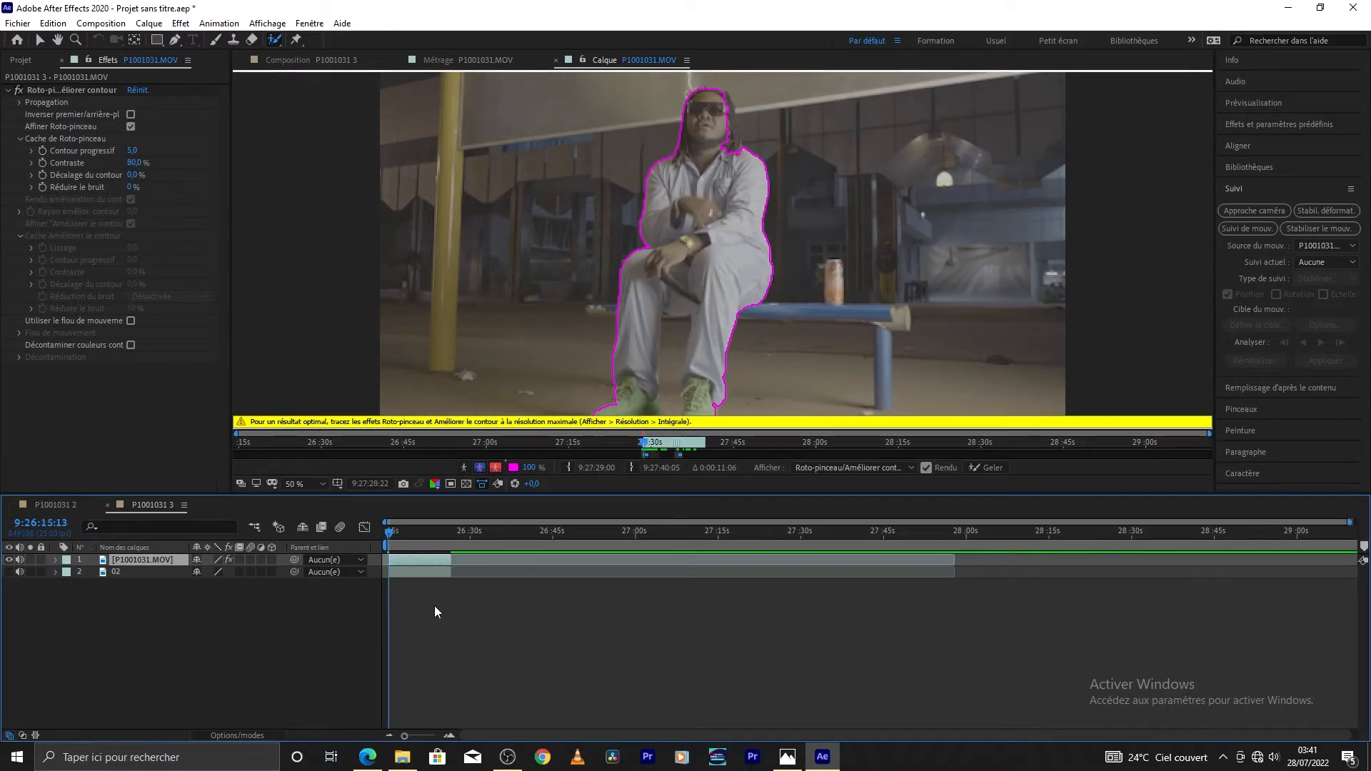
{"action": "key", "text": "space"}
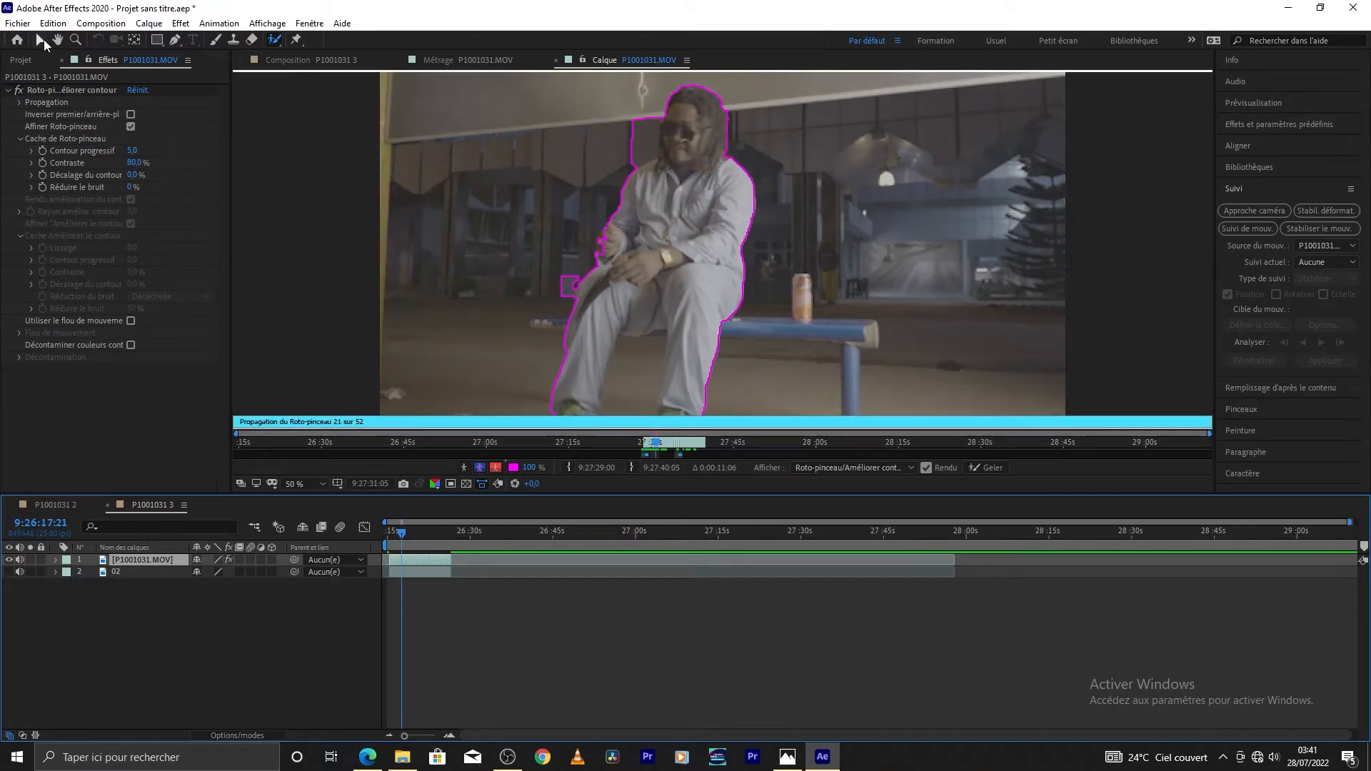
{"action": "left_click", "coordinate": [40, 40]}
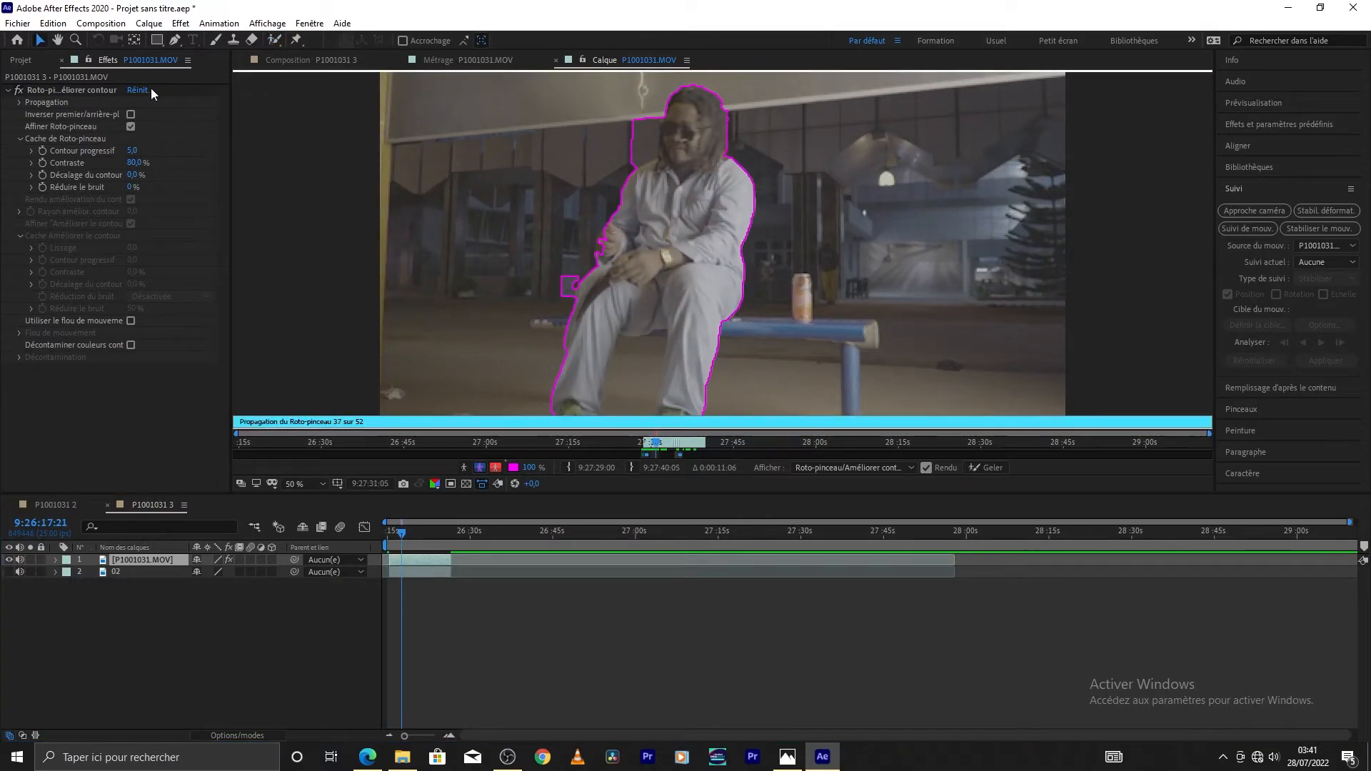
Step: Switch to the composition view and preview the cut-out over the original footage, starting from 9:26:16:21
{"action": "left_click", "coordinate": [335, 60]}
{"action": "left_click_drag", "start_coordinate": [405, 535], "coordinate": [396, 532]}
{"action": "left_click", "coordinate": [542, 621]}
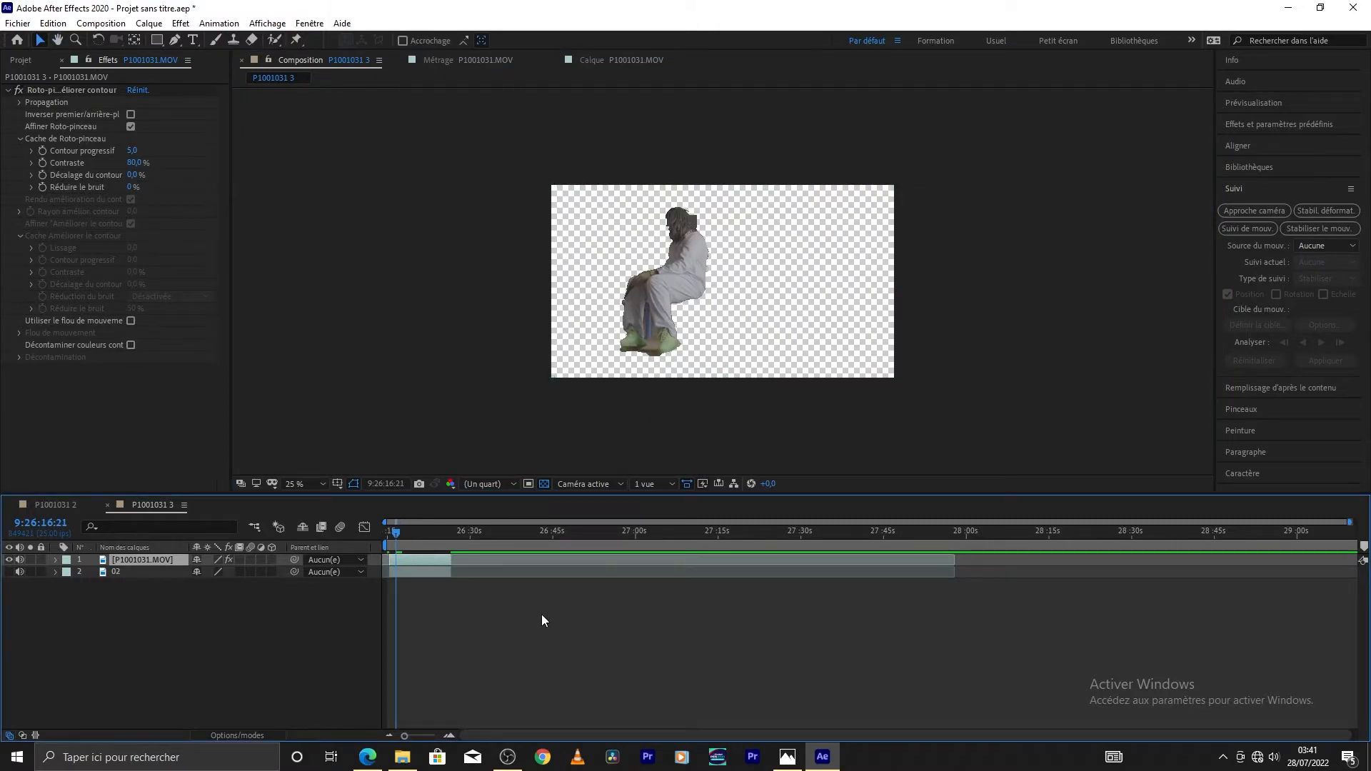
{"action": "key", "text": "space"}
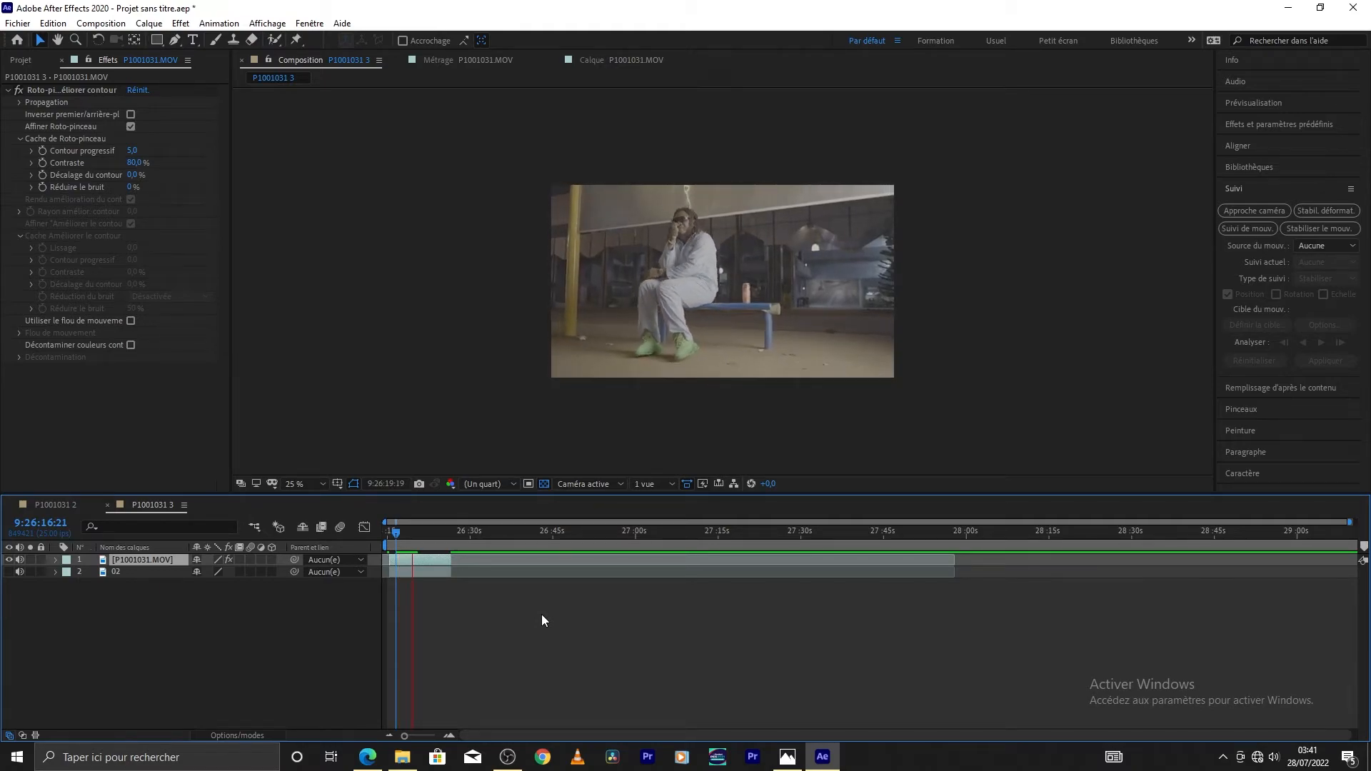
{"action": "key", "text": "space"}
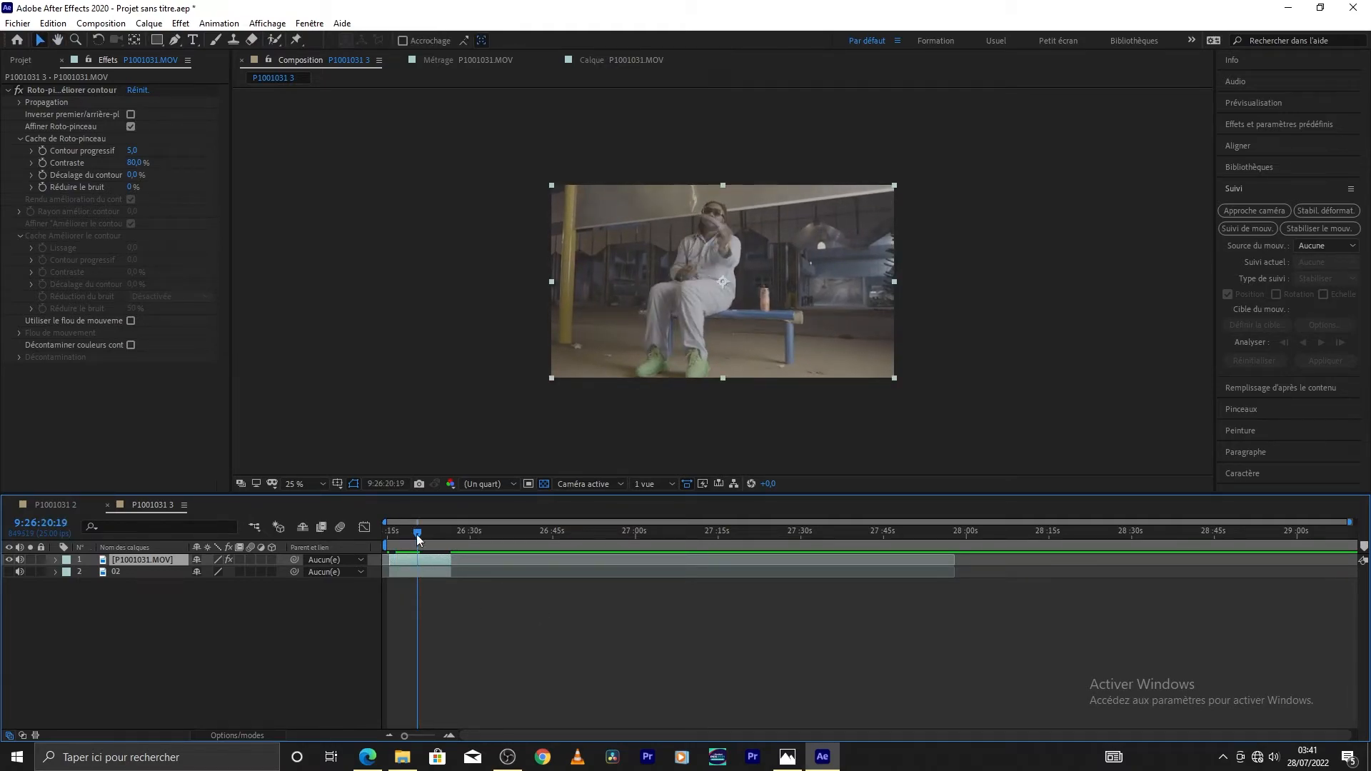
{"action": "left_click", "coordinate": [397, 534]}
{"action": "key", "text": "space"}
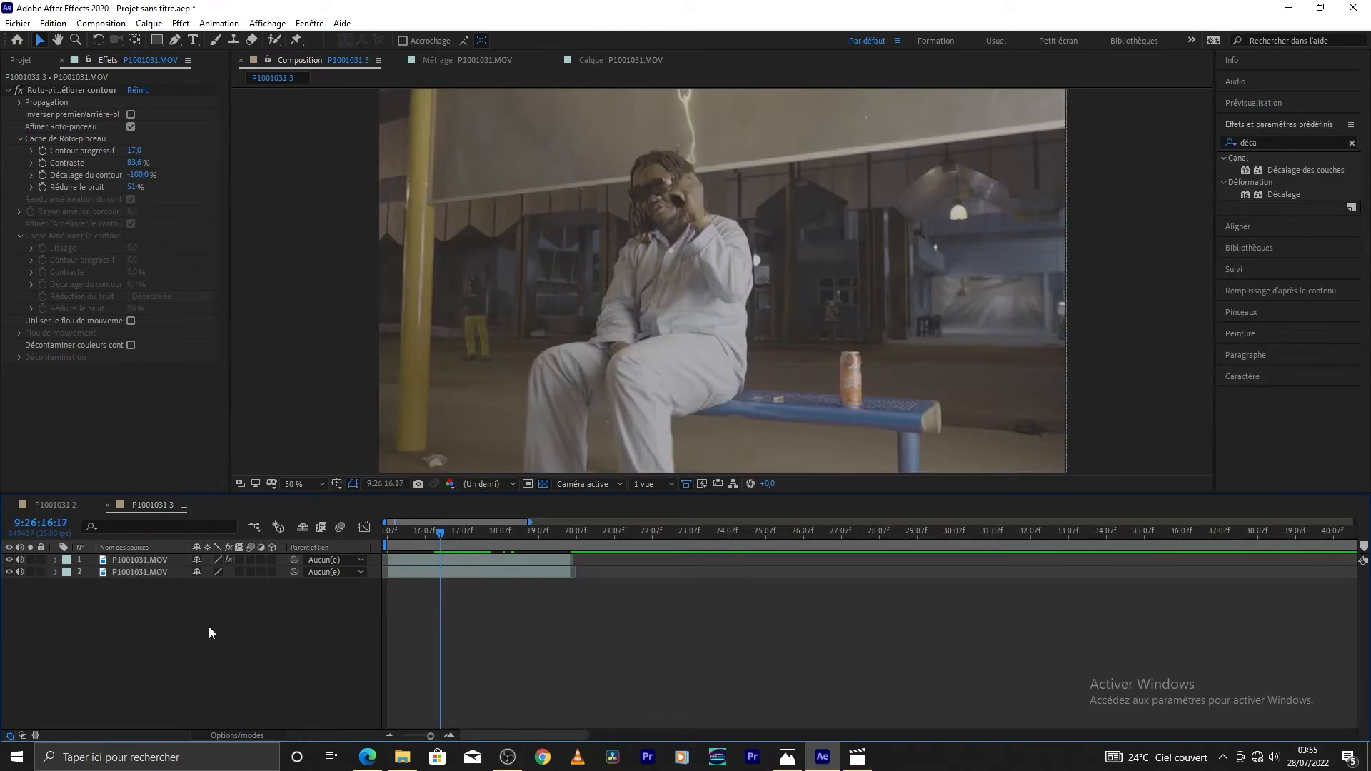
Step: Move to 9:26:16:04, find the Décalage effect with the search "déc" and apply it to the lower P1001031.MOV layer
{"action": "left_click_drag", "start_coordinate": [452, 540], "coordinate": [422, 542]}
{"action": "left_click", "coordinate": [418, 575]}
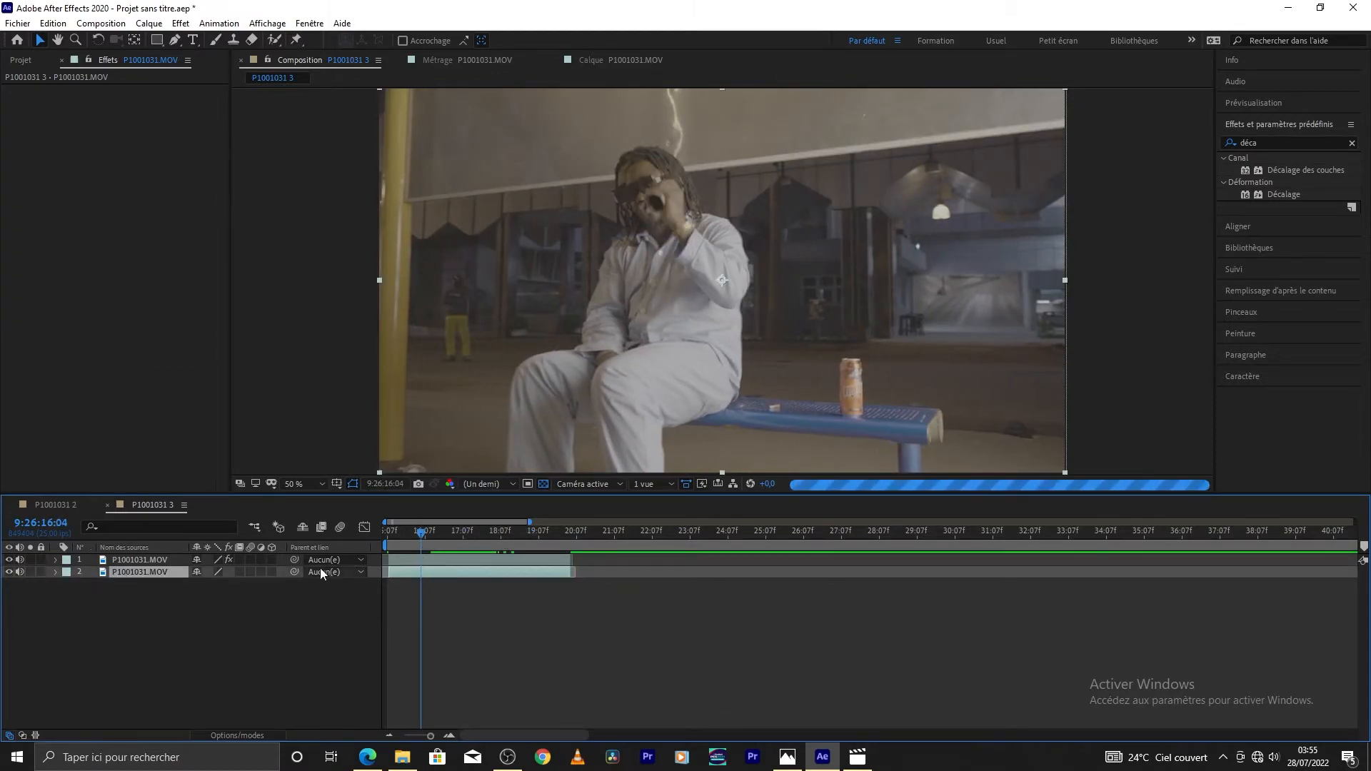
{"action": "left_click", "coordinate": [177, 607]}
{"action": "left_click", "coordinate": [138, 572]}
{"action": "left_click", "coordinate": [1239, 143]}
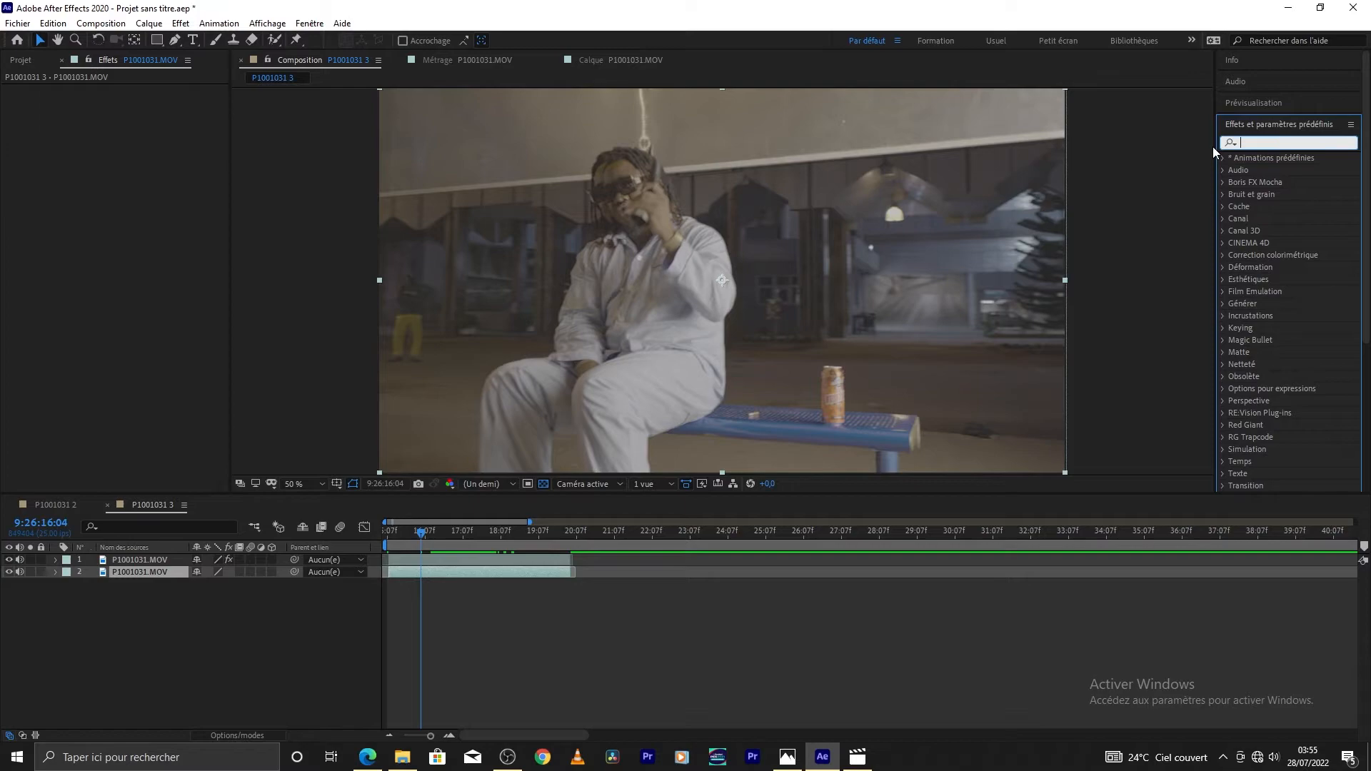
{"action": "type", "text": "déc"}
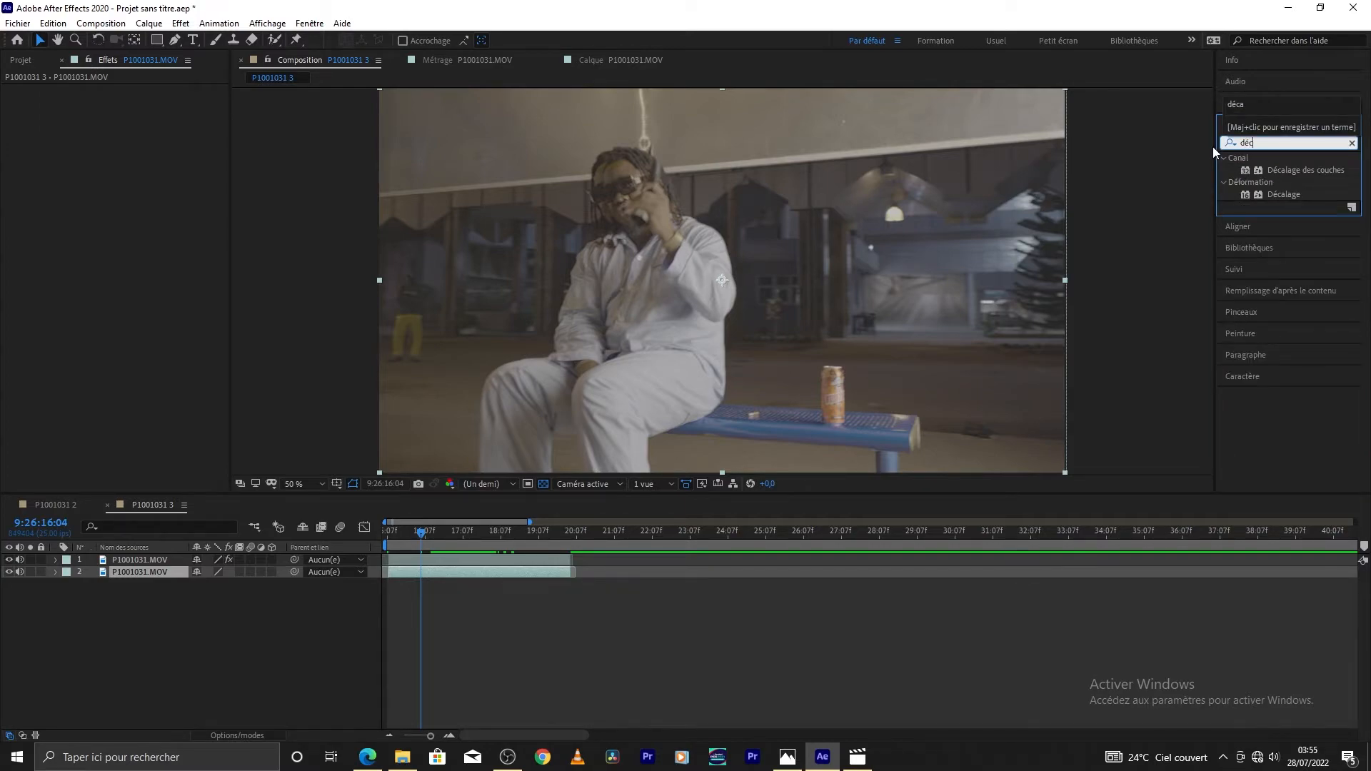
{"action": "left_click_drag", "start_coordinate": [1284, 193], "coordinate": [149, 575]}
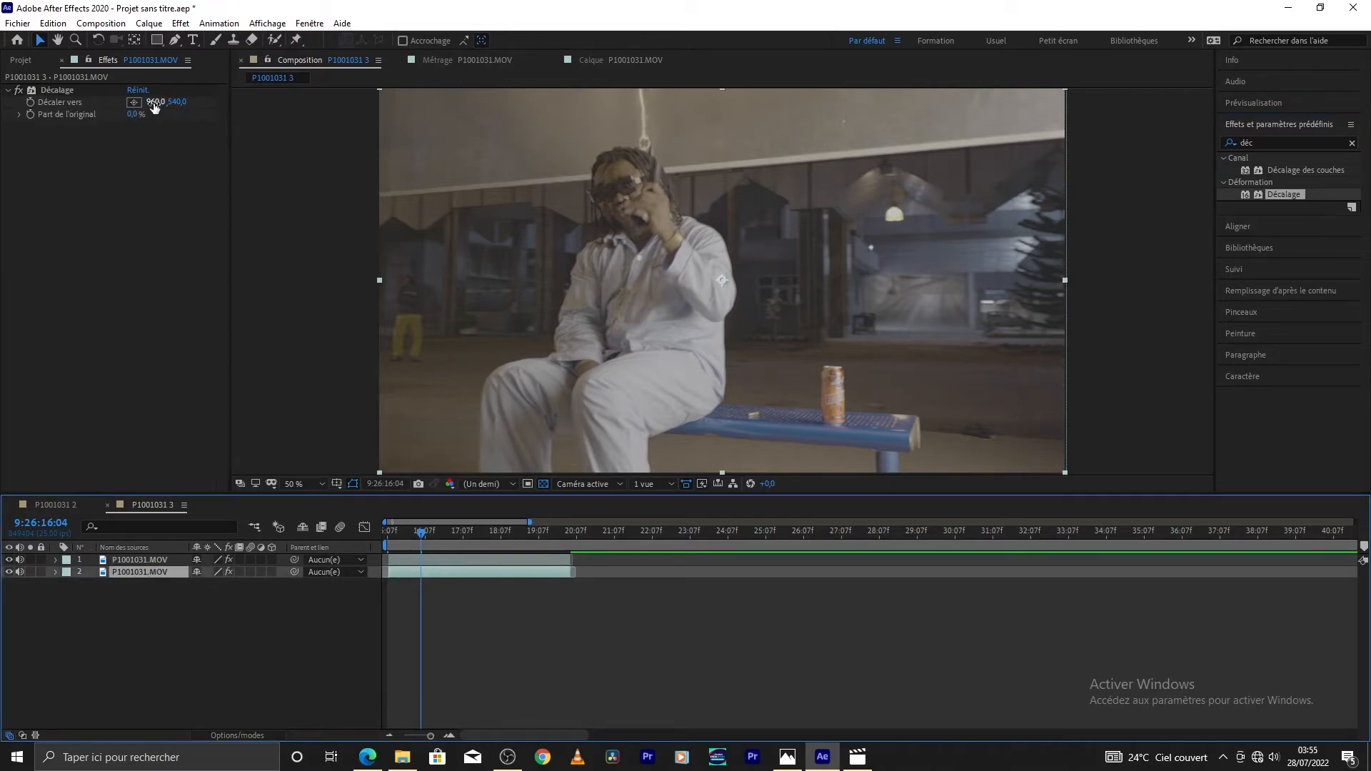
Step: Try shifting the background sideways by setting Décaler vers to about 889,0, and reset the Décalage effect
{"action": "left_click_drag", "start_coordinate": [154, 106], "coordinate": [146, 145]}
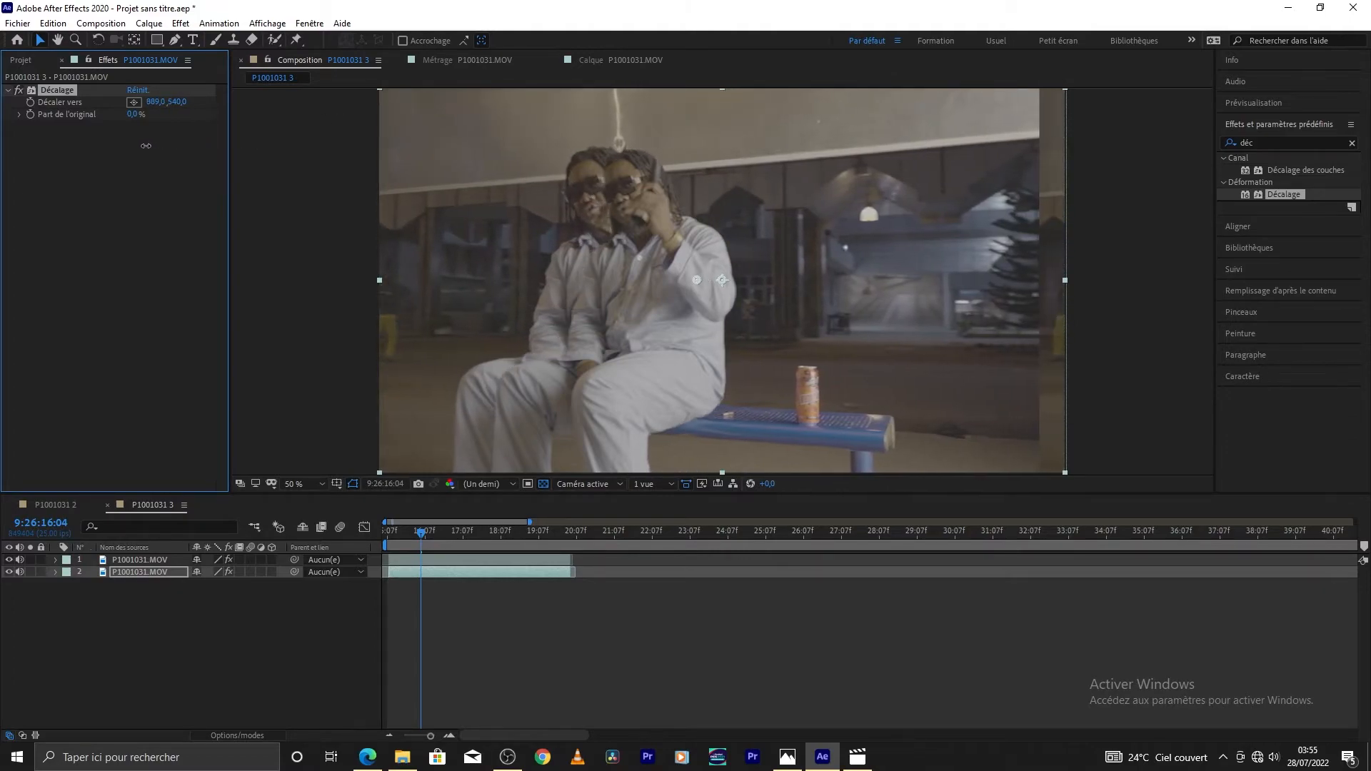
{"action": "left_click", "coordinate": [136, 90]}
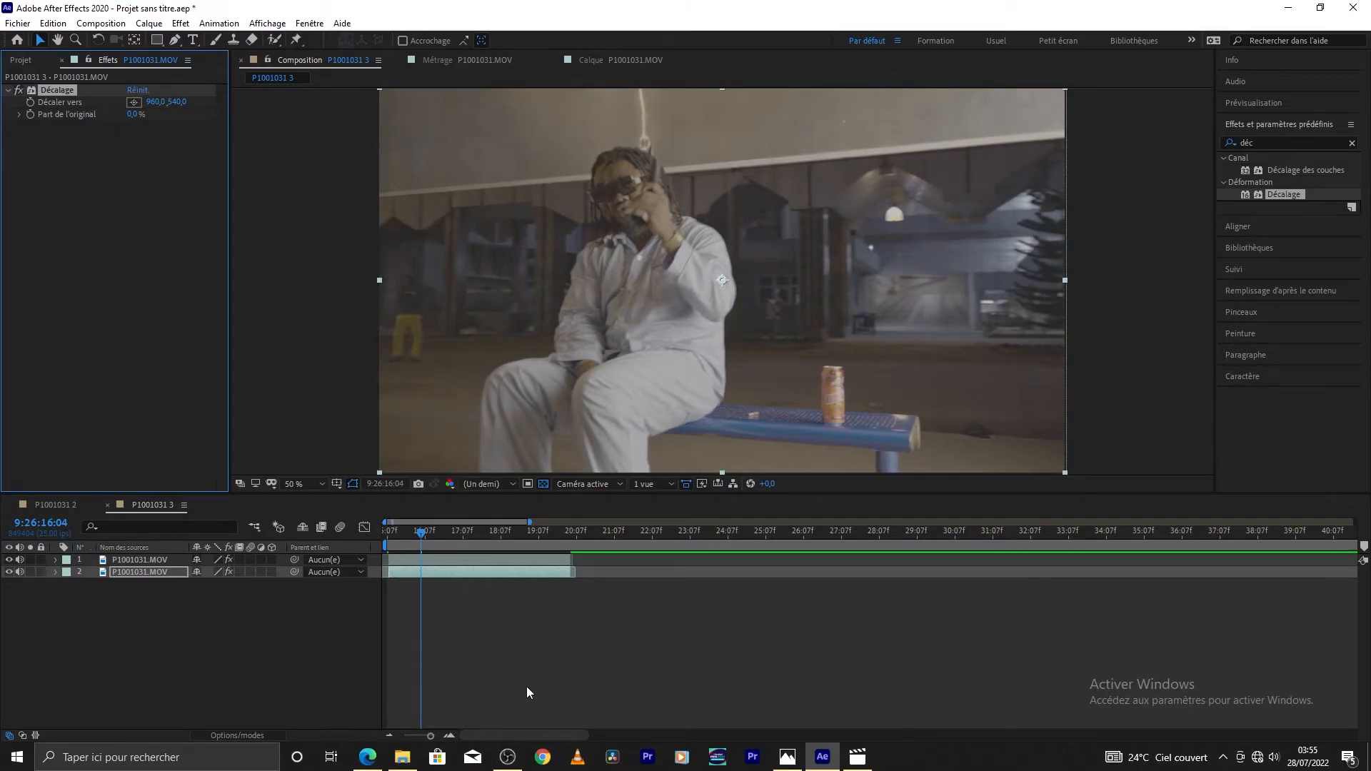
Step: Expand the lower layer's Décalage properties and start keyframing Décaler vers and Part de l'original at 9:26:15:19
{"action": "left_click", "coordinate": [56, 572]}
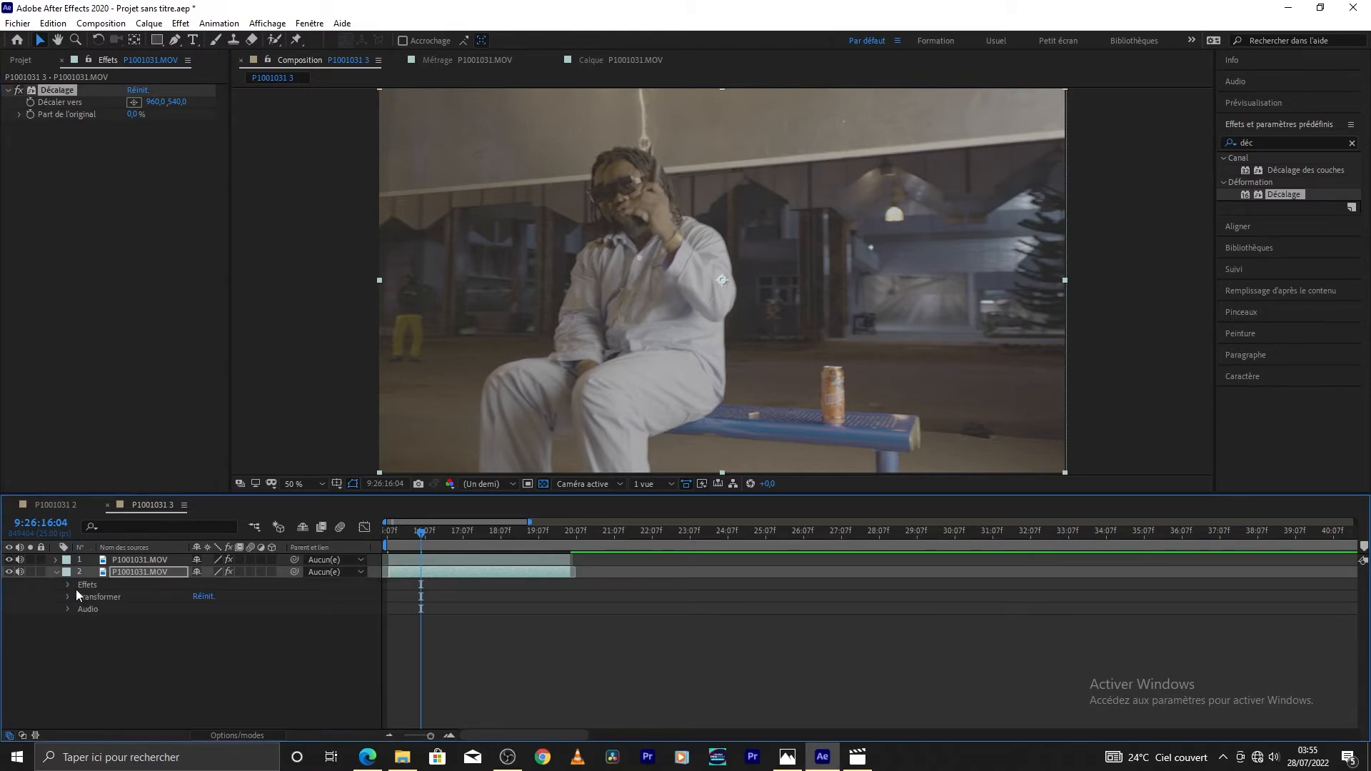
{"action": "left_click", "coordinate": [68, 585]}
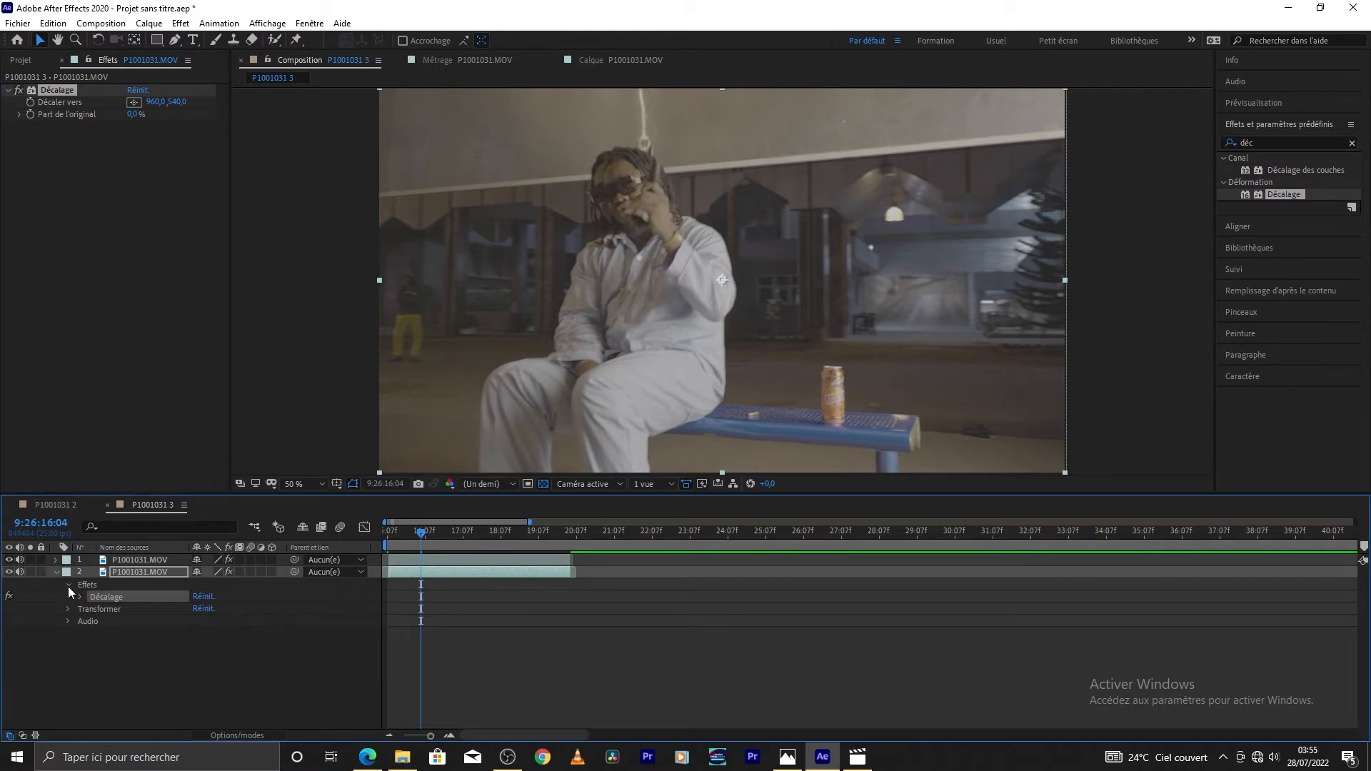
{"action": "left_click", "coordinate": [78, 596]}
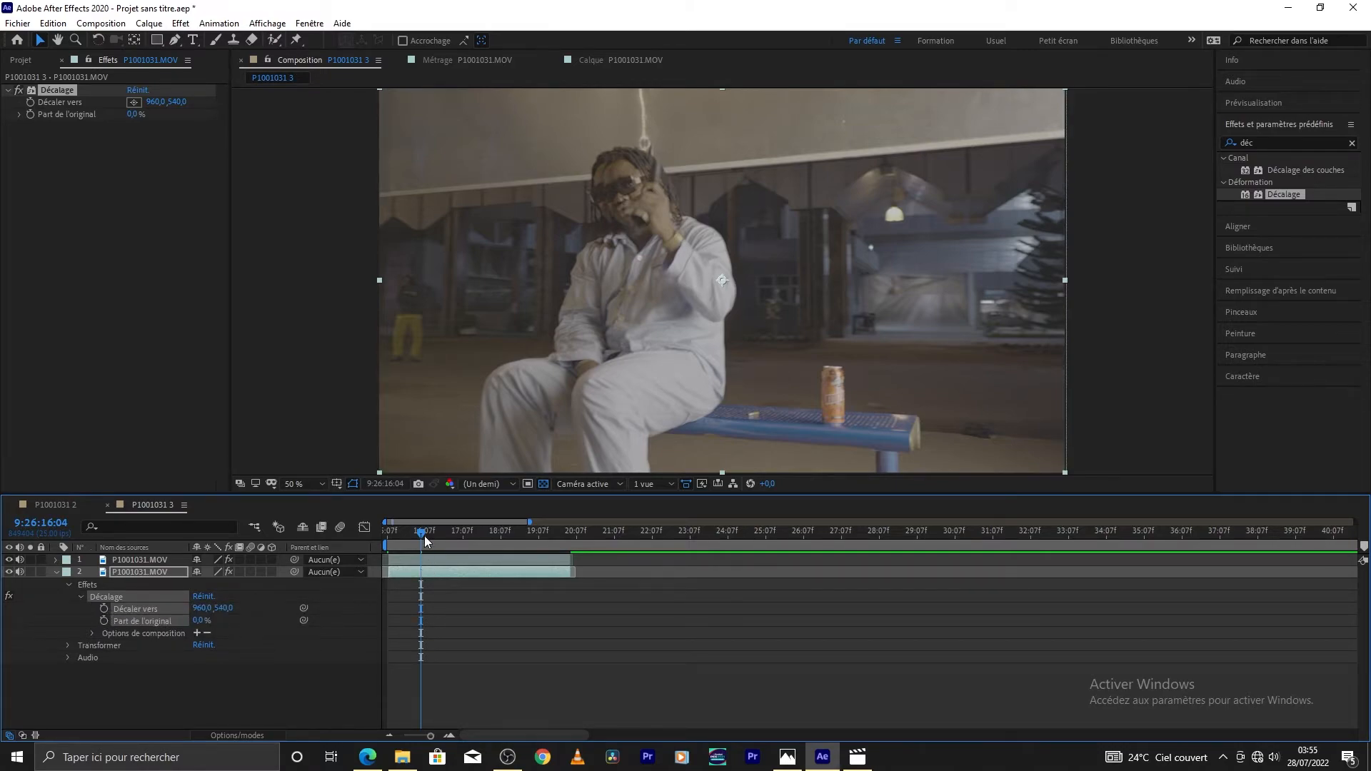
{"action": "left_click_drag", "start_coordinate": [424, 535], "coordinate": [405, 539]}
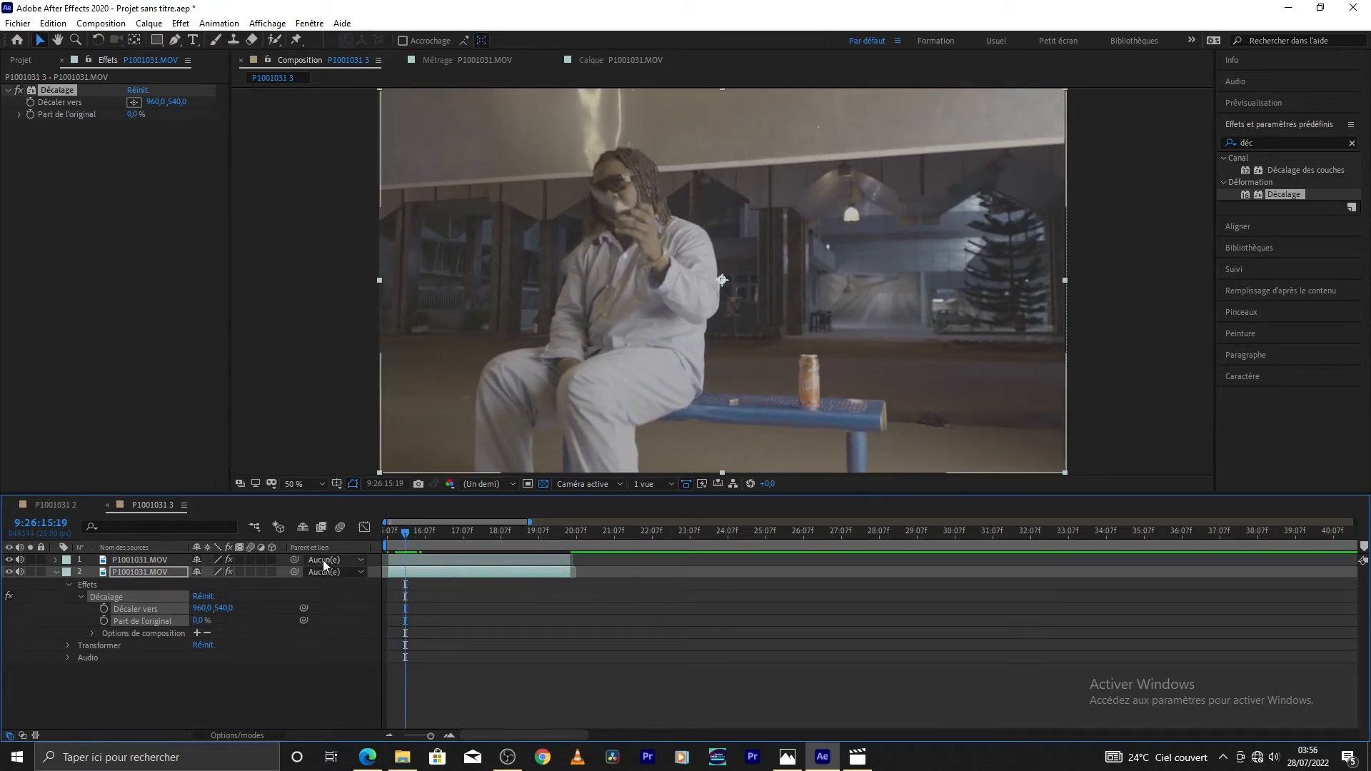
{"action": "left_click", "coordinate": [104, 608]}
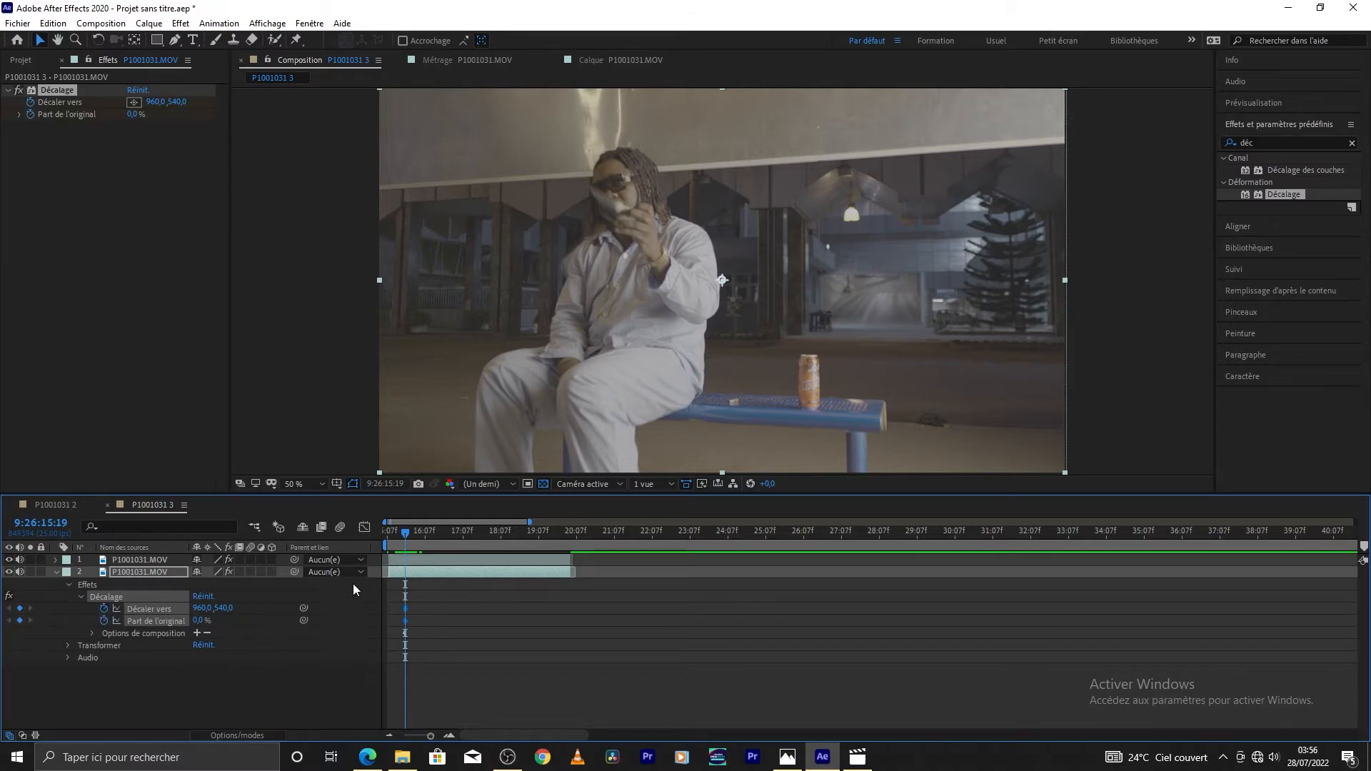
Step: At 9:26:18:16 keyframe Décaler vers at 2418,0, 540,0, and move that keyframe about one second earlier
{"action": "left_click_drag", "start_coordinate": [408, 534], "coordinate": [517, 542]}
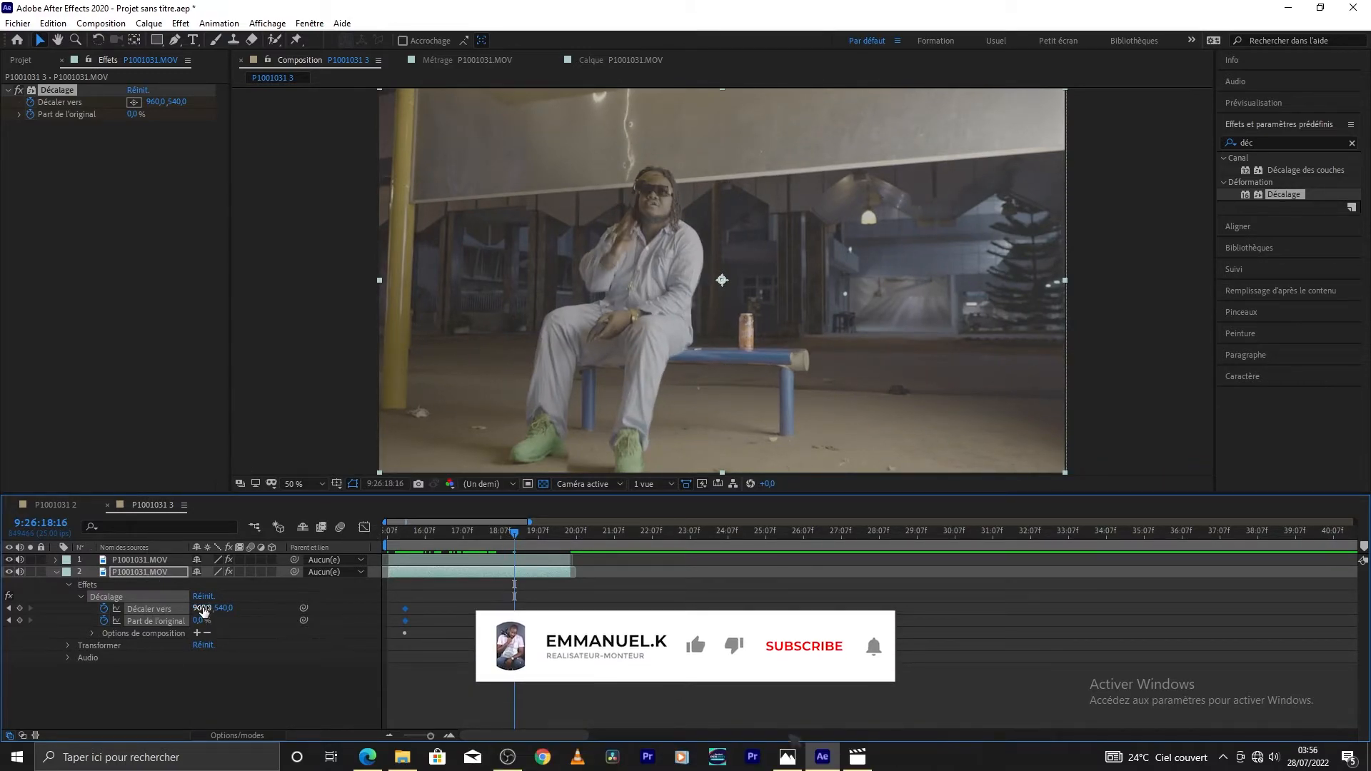
{"action": "left_click_drag", "start_coordinate": [203, 608], "coordinate": [1368, 735]}
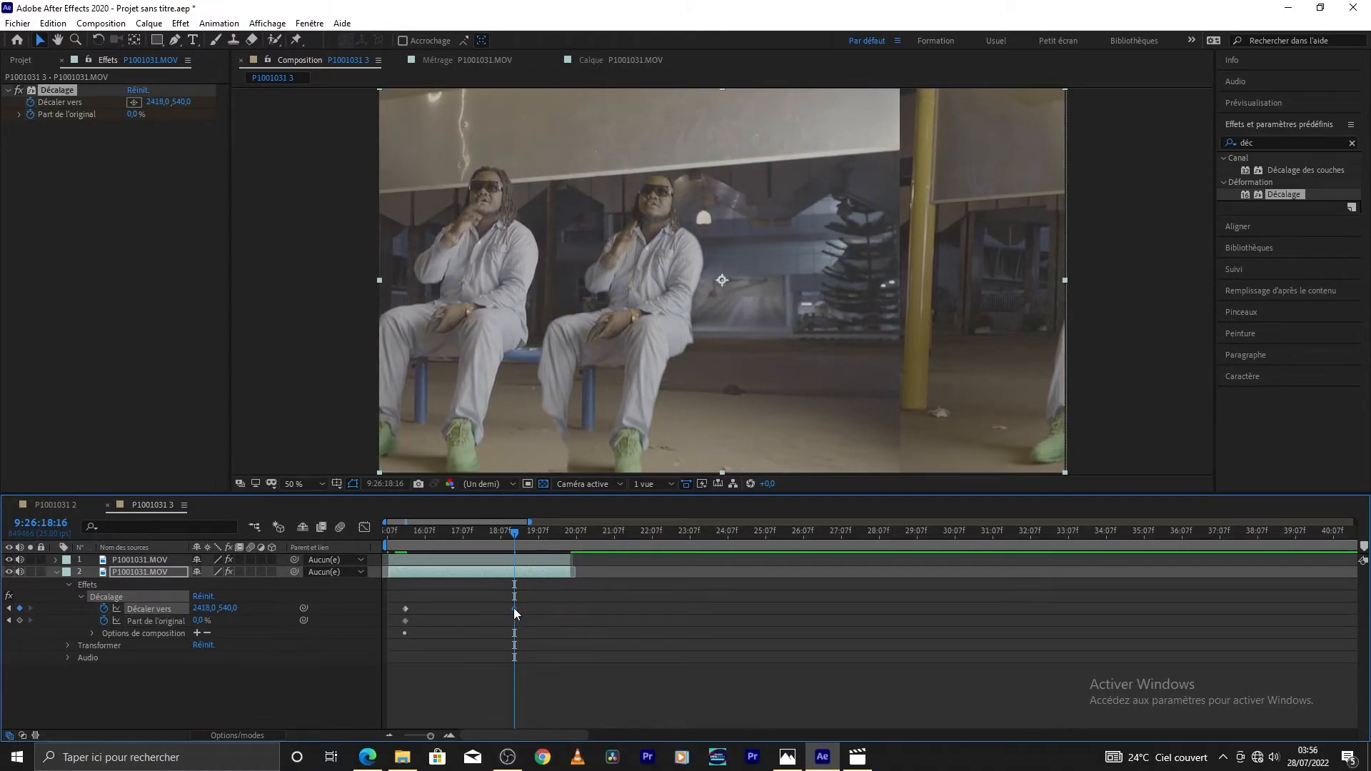
{"action": "left_click_drag", "start_coordinate": [514, 607], "coordinate": [465, 612]}
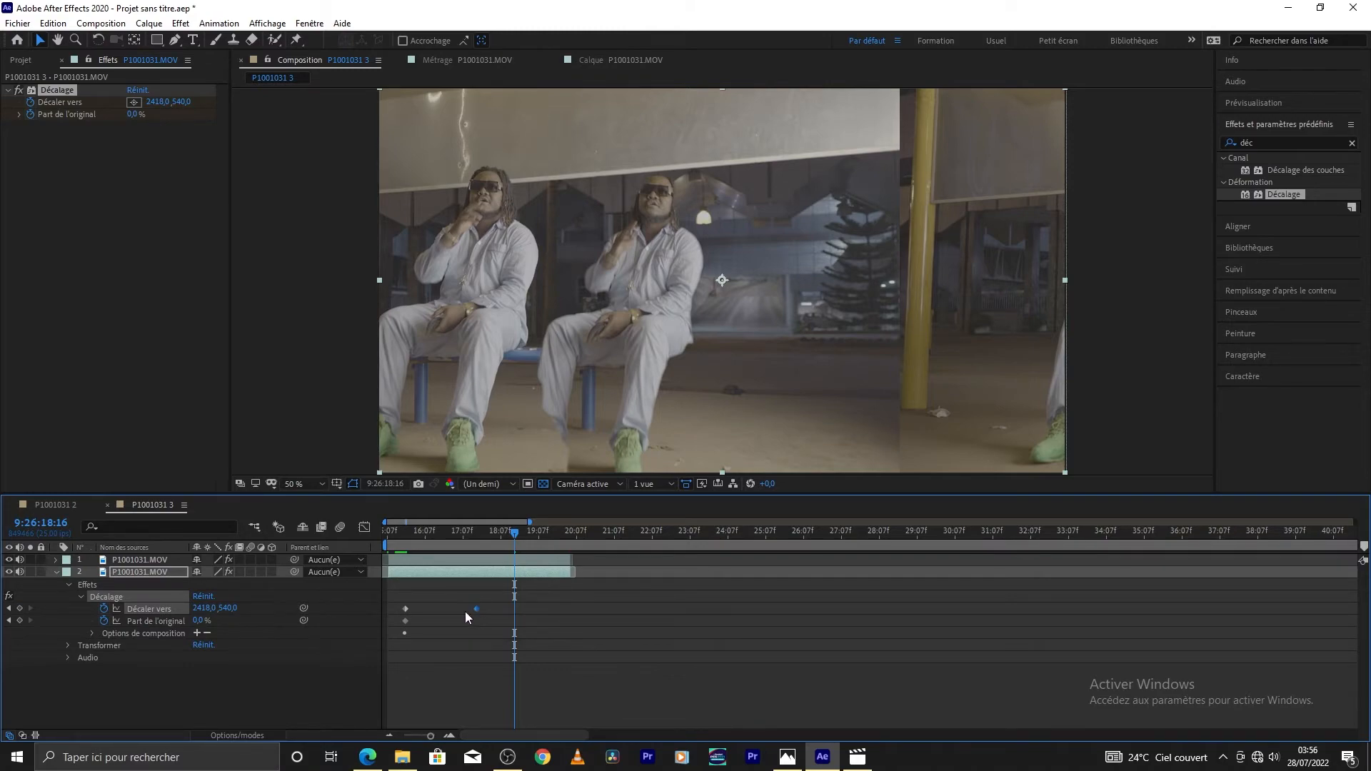
{"action": "left_click_drag", "start_coordinate": [203, 611], "coordinate": [243, 606]}
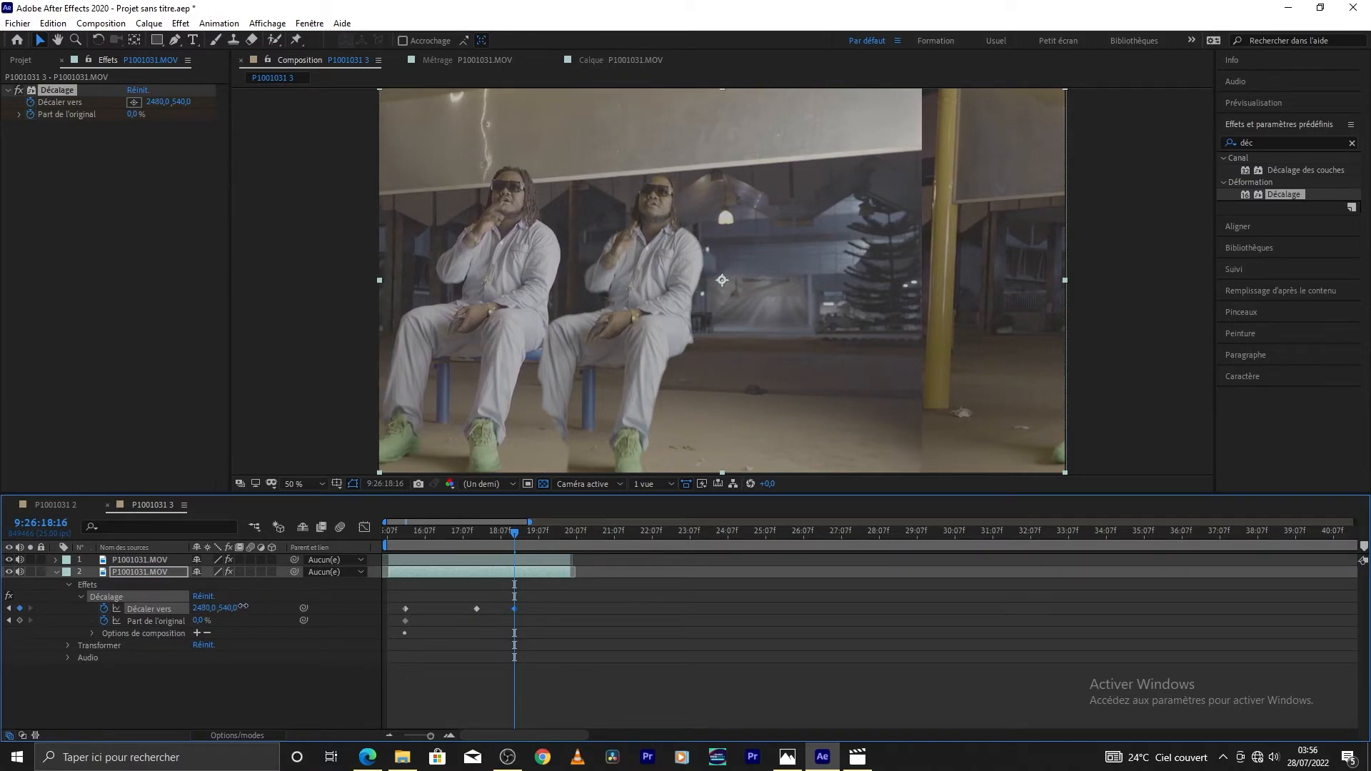
{"action": "mouse_move", "coordinate": [513, 532]}
{"action": "left_mouse_down"}
{"action": "mouse_move", "coordinate": [473, 533]}
{"action": "mouse_move", "coordinate": [517, 534]}
{"action": "left_mouse_up"}
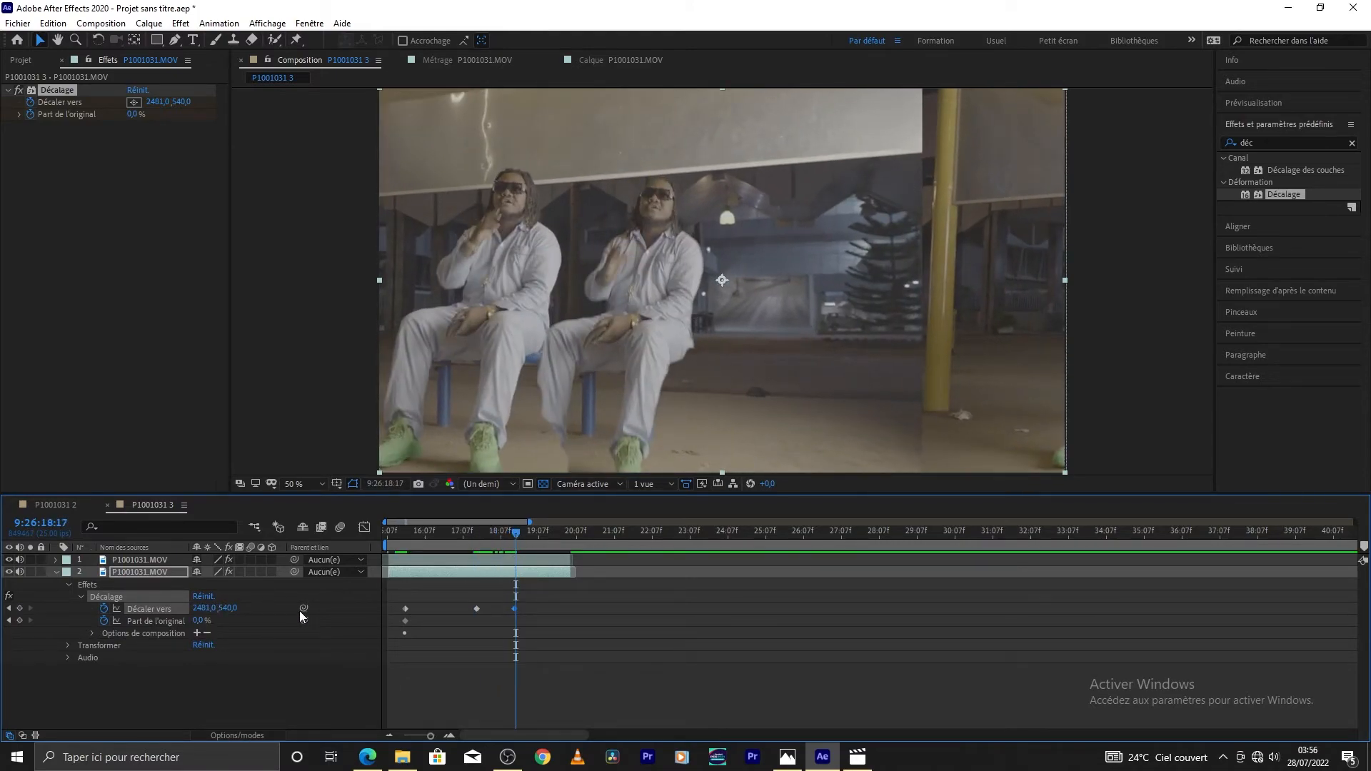
{"action": "left_click", "coordinate": [304, 609]}
{"action": "key", "text": "ctrl+z"}
{"action": "key", "text": "Page_Up"}
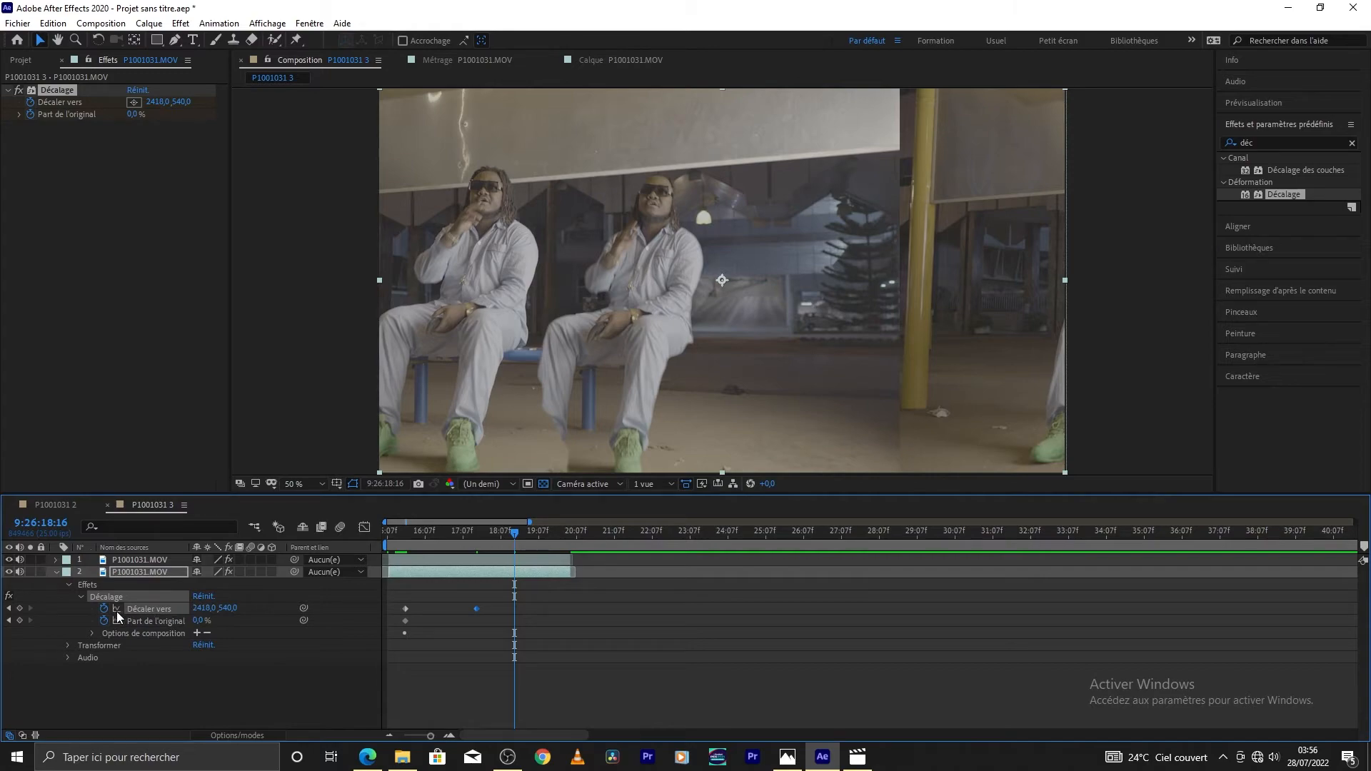
Step: Reset the Décalage effect at 9:26:18:16 and preview the animation from 9:26:15:10
{"action": "left_click", "coordinate": [207, 597]}
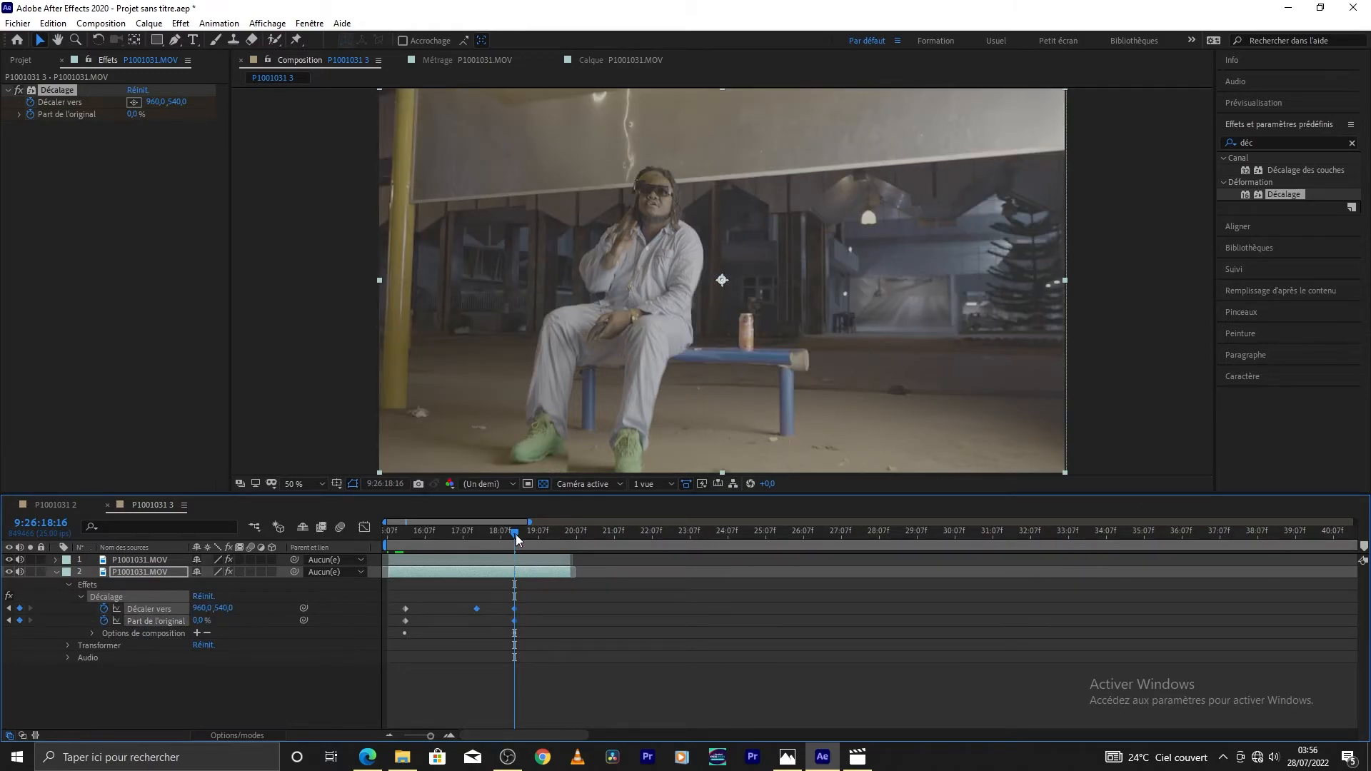
{"action": "left_click_drag", "start_coordinate": [516, 534], "coordinate": [393, 558]}
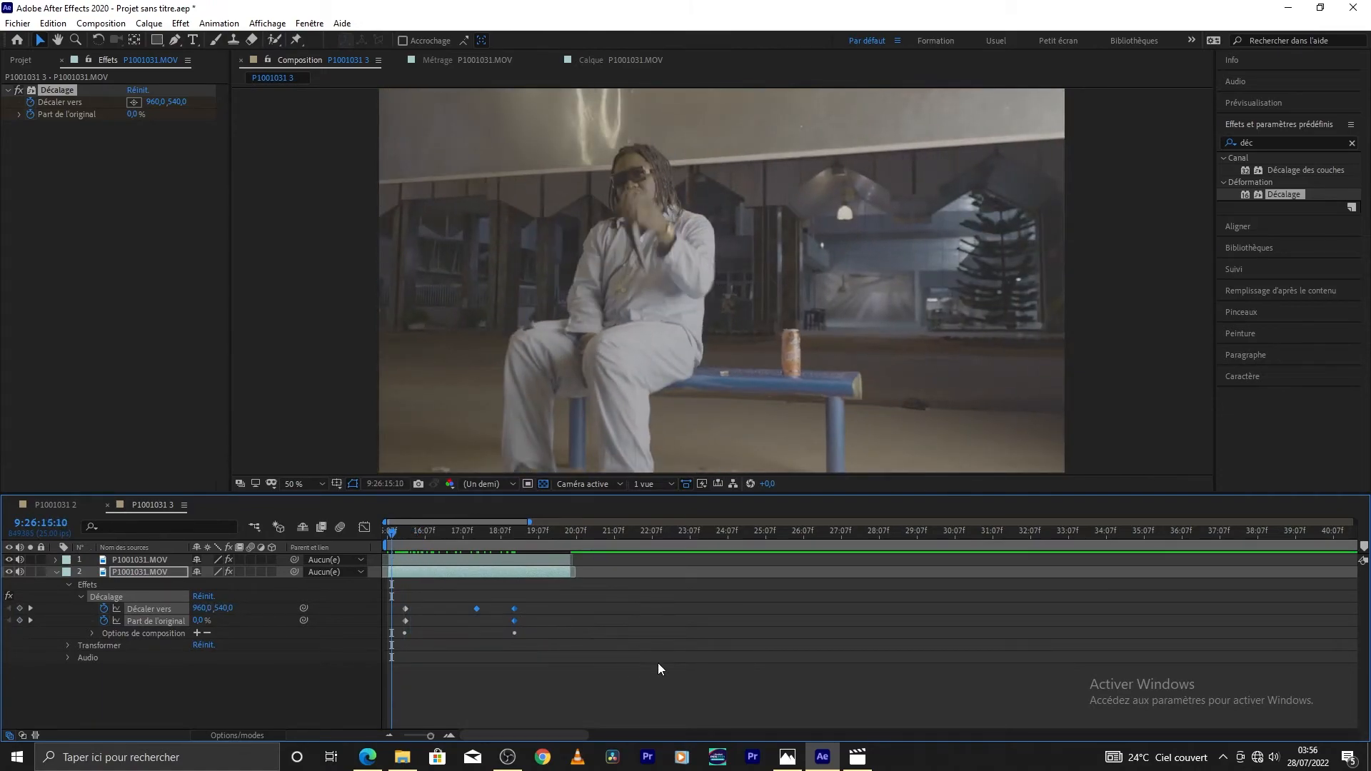
{"action": "key", "text": "space"}
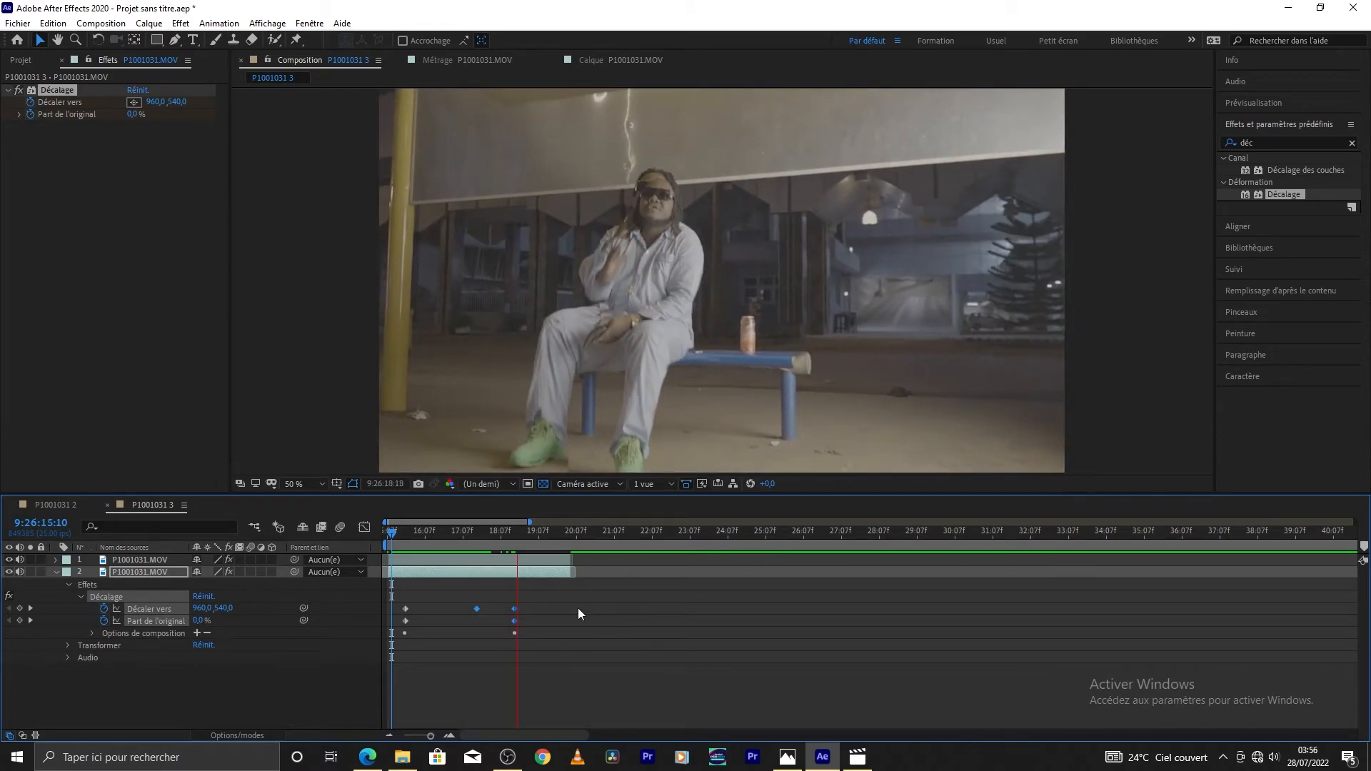
{"action": "key", "text": "space"}
Step: Delete the Décaler vers and Part de l'original keyframes at 9:26:18:16
{"action": "mouse_move", "coordinate": [524, 534]}
{"action": "left_mouse_down"}
{"action": "mouse_move", "coordinate": [405, 559]}
{"action": "mouse_move", "coordinate": [523, 557]}
{"action": "mouse_move", "coordinate": [511, 554]}
{"action": "left_mouse_up"}
{"action": "left_click_drag", "start_coordinate": [543, 597], "coordinate": [498, 634]}
{"action": "key", "text": "Delete"}
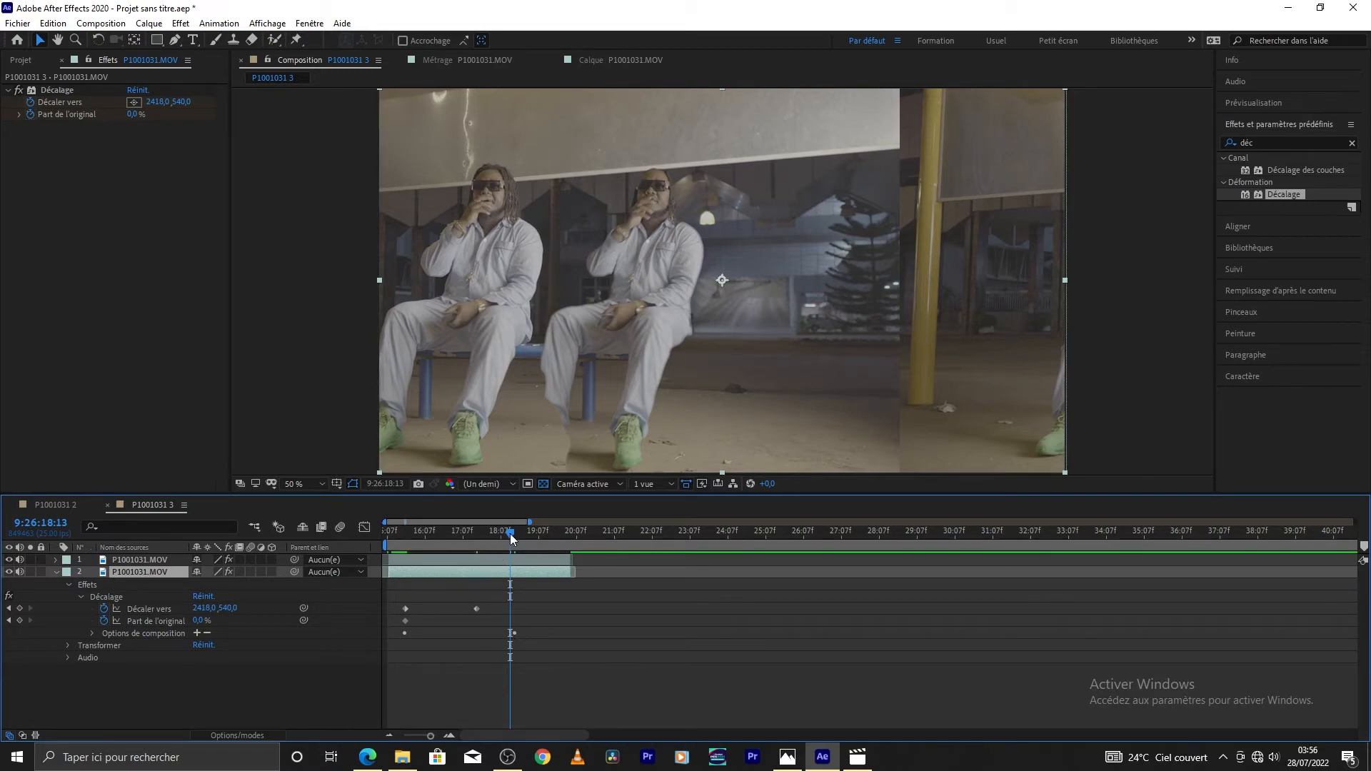
Step: At 9:26:18:15 keyframe Décaler vers at 2888,0, 540,0 so the background returns to nearly its original position
{"action": "mouse_move", "coordinate": [510, 534]}
{"action": "left_mouse_down"}
{"action": "mouse_move", "coordinate": [471, 542]}
{"action": "mouse_move", "coordinate": [513, 541]}
{"action": "left_mouse_up"}
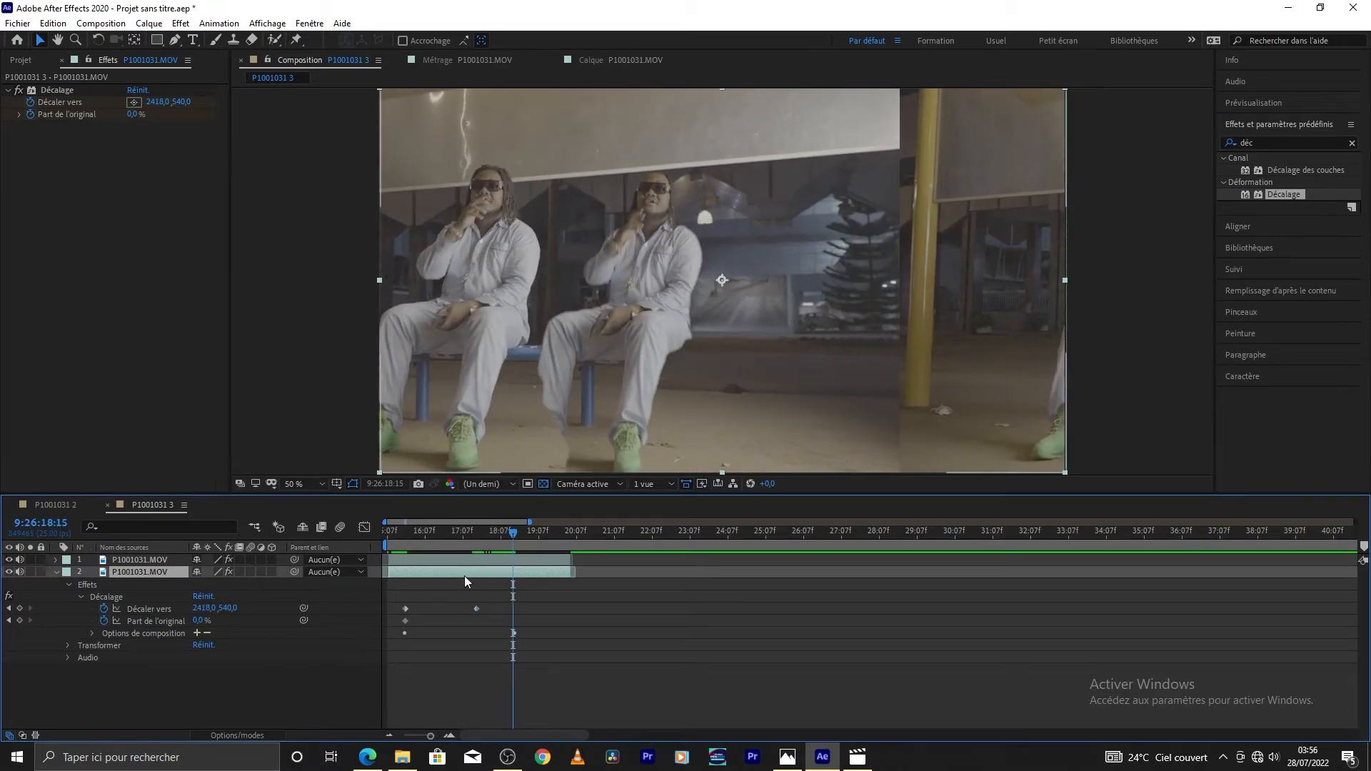
{"action": "left_click_drag", "start_coordinate": [203, 608], "coordinate": [567, 640]}
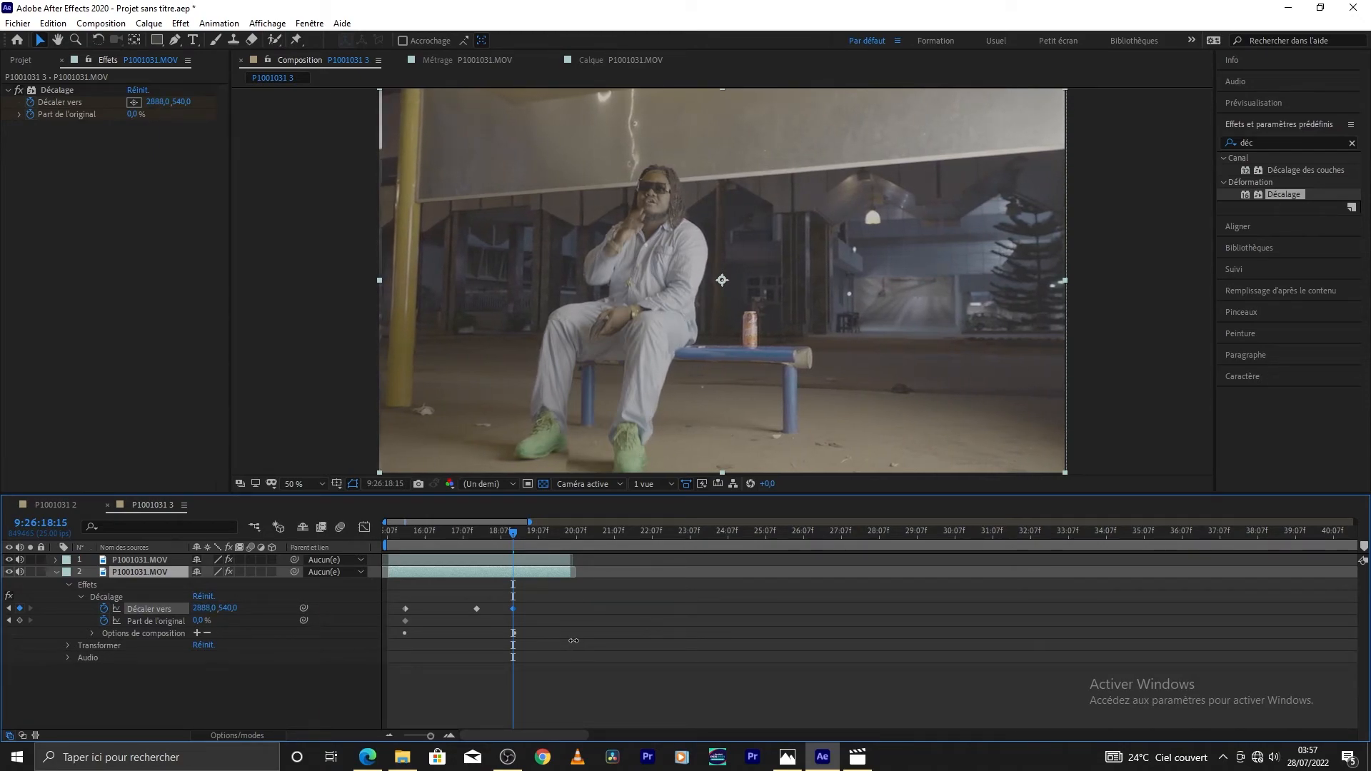
{"action": "left_click_drag", "start_coordinate": [574, 640], "coordinate": [572, 640]}
Step: Preview the Décalage animation from 9:26:15:07 and again from 9:26:15:18, and move to 9:26:18:11 to inspect the offset
{"action": "left_click_drag", "start_coordinate": [517, 535], "coordinate": [376, 568]}
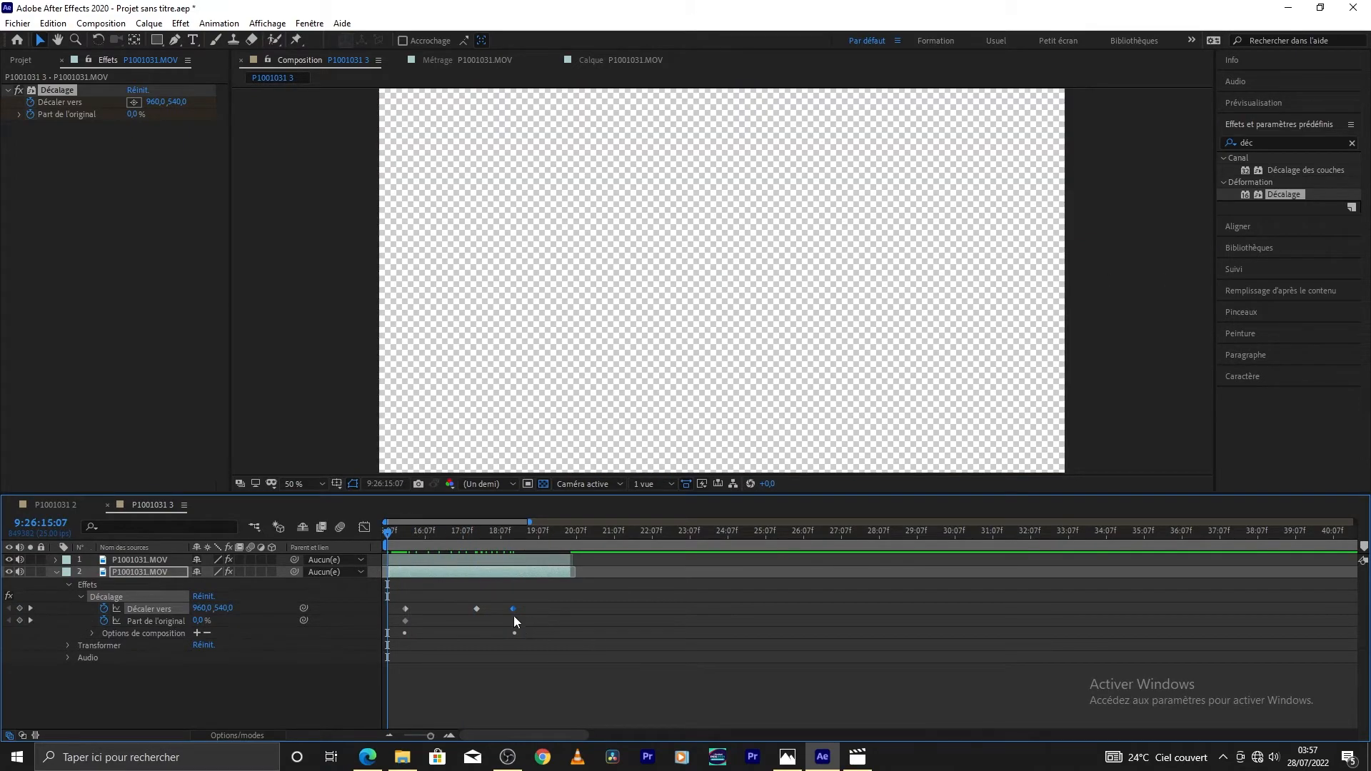
{"action": "key", "text": "space"}
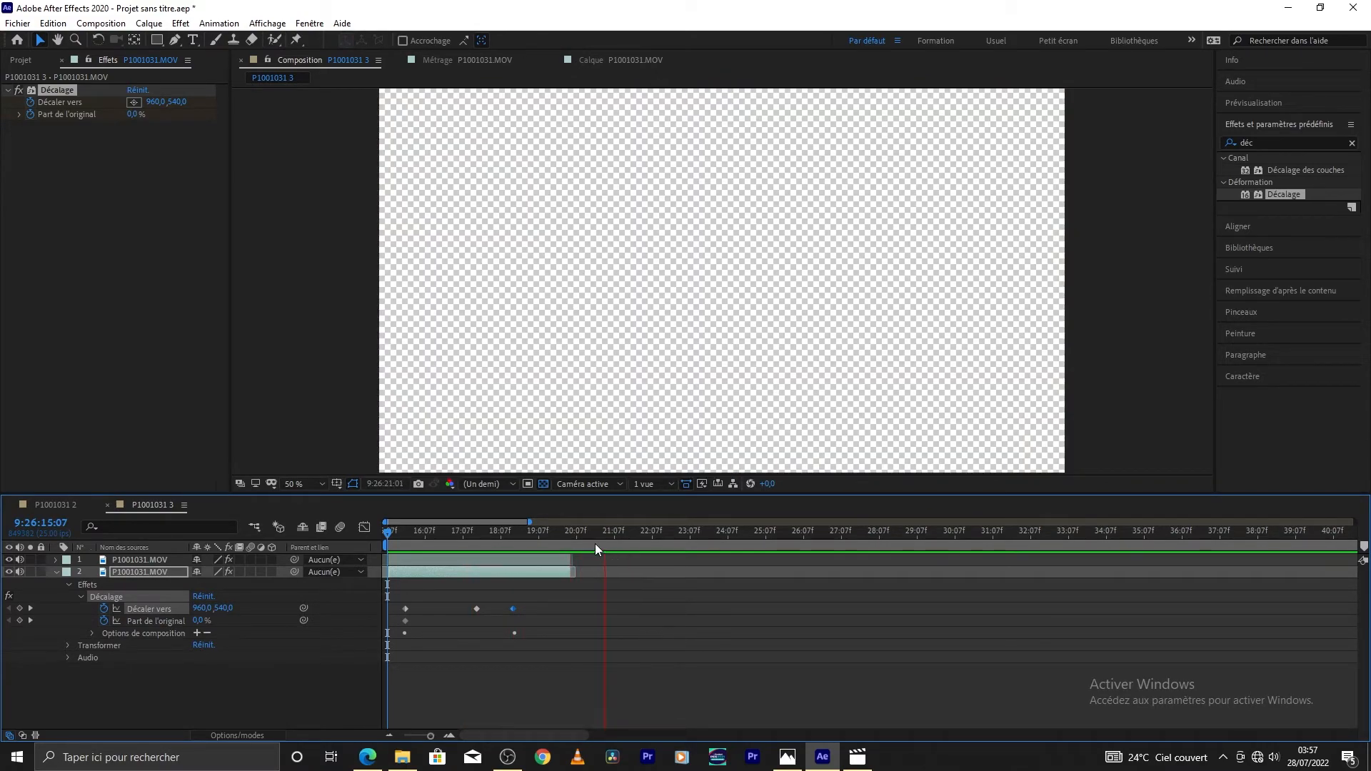
{"action": "left_click_drag", "start_coordinate": [596, 530], "coordinate": [405, 581]}
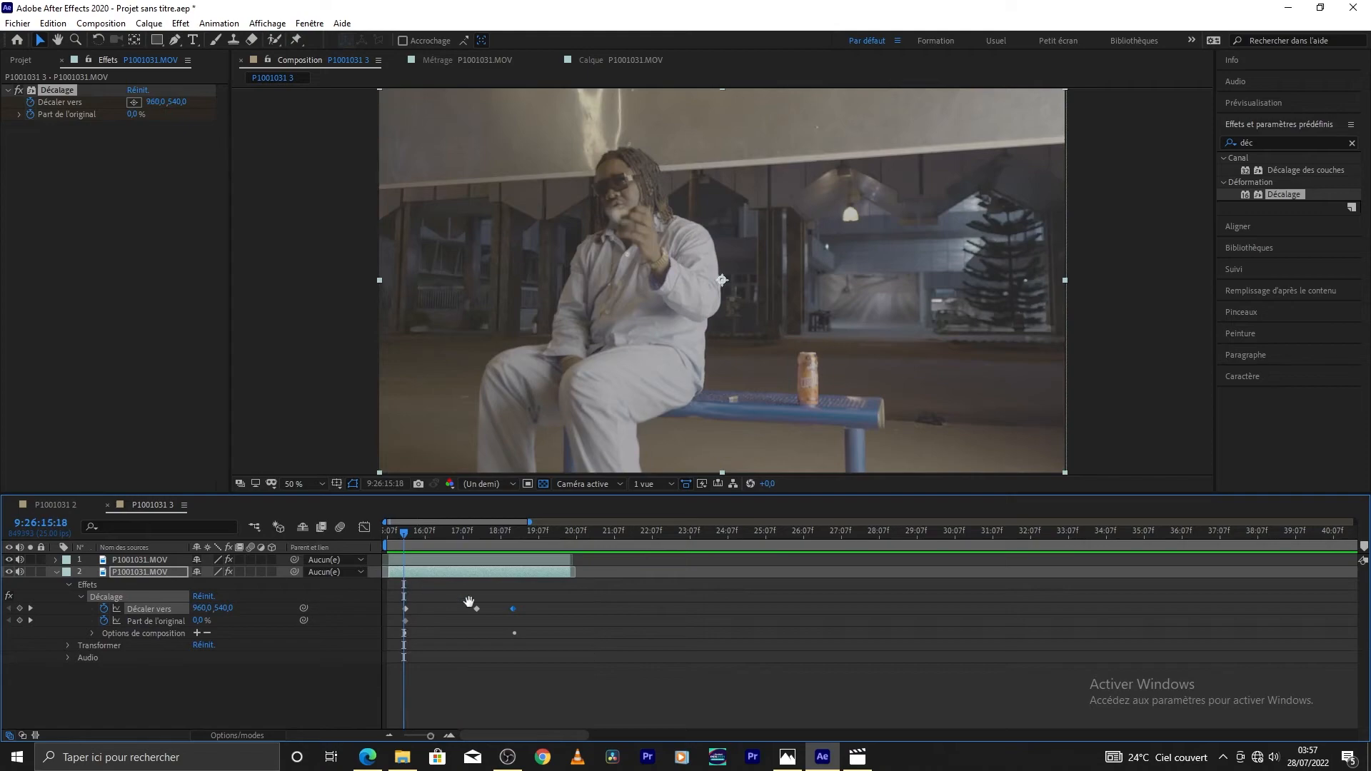
{"action": "key", "text": "space"}
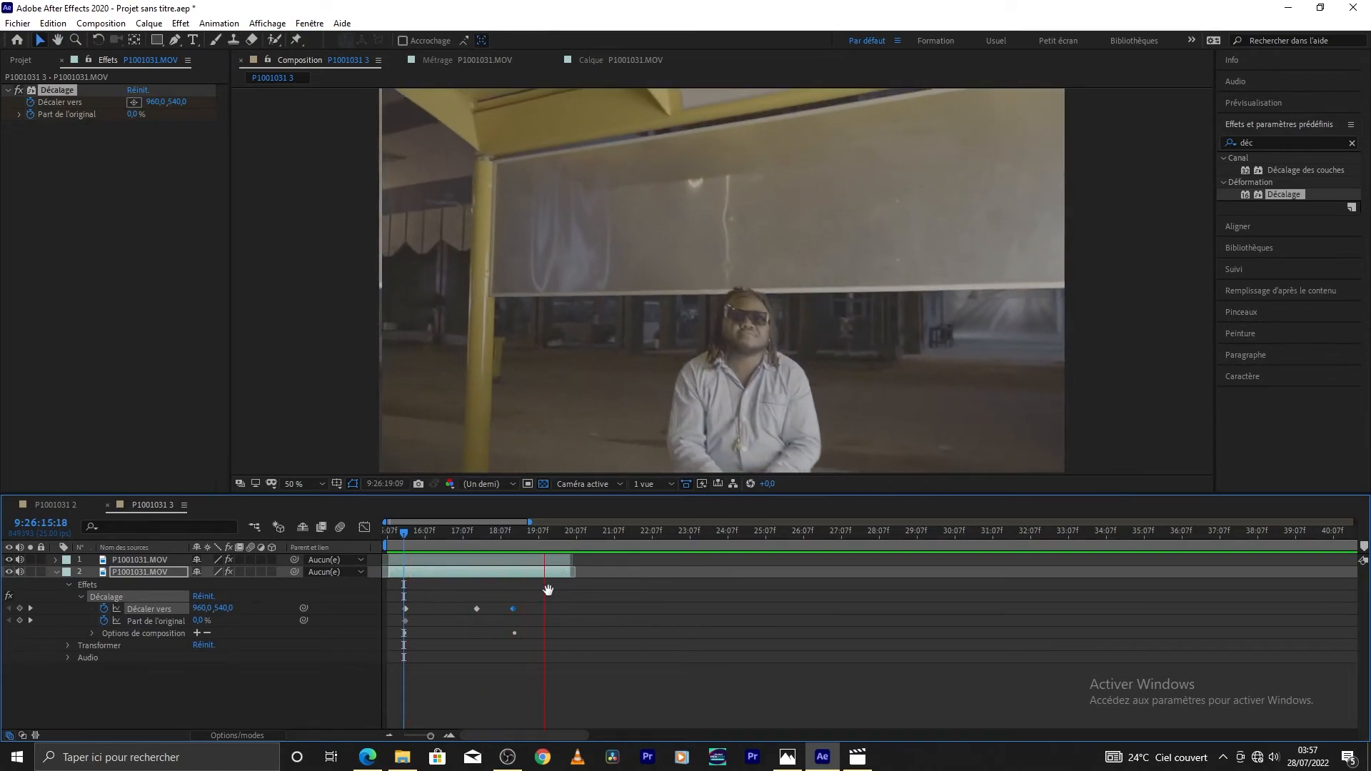
{"action": "left_click_drag", "start_coordinate": [549, 533], "coordinate": [507, 542]}
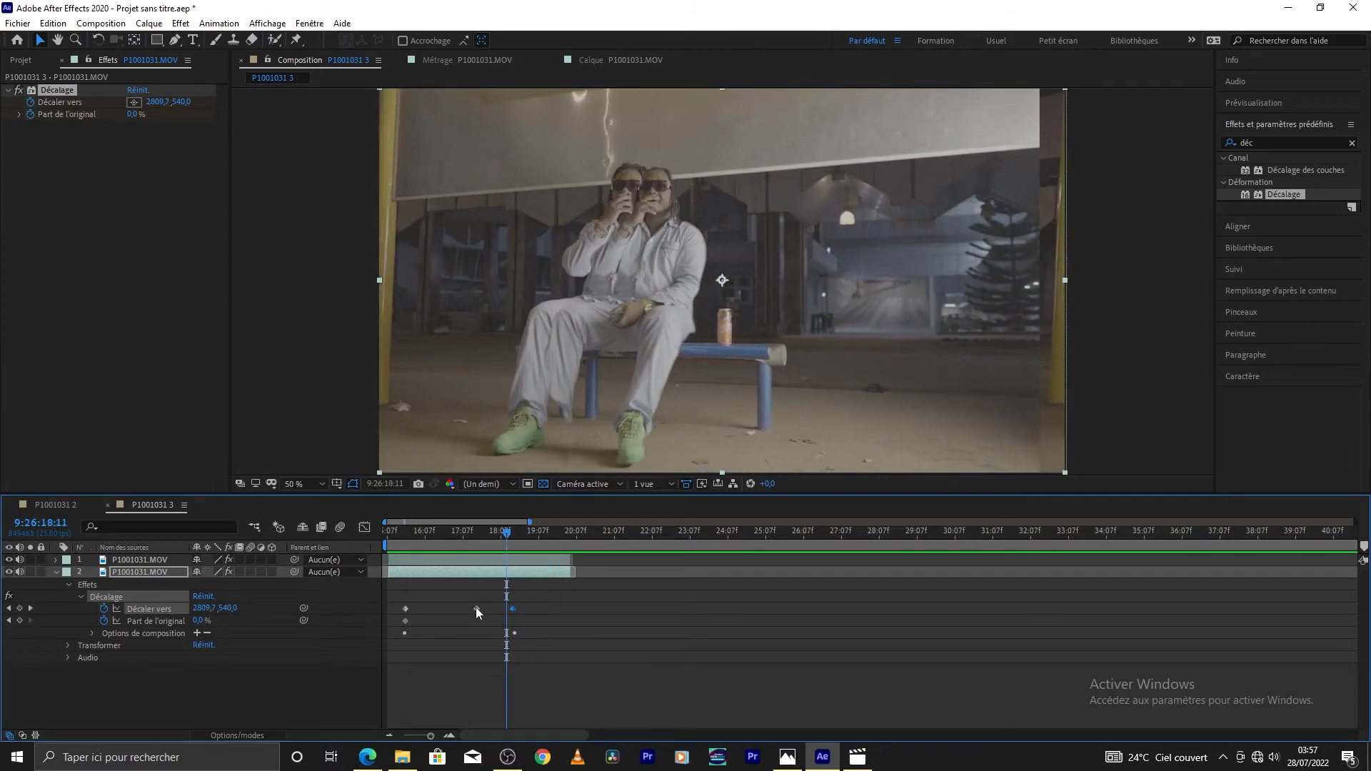
Step: Move the second and third Décaler vers keyframes earlier, to about 9:26:16:17 and 9:26:17:12, and preview from 9:26:15:20
{"action": "mouse_move", "coordinate": [477, 609]}
{"action": "left_mouse_down"}
{"action": "mouse_move", "coordinate": [452, 609]}
{"action": "mouse_move", "coordinate": [520, 610]}
{"action": "mouse_move", "coordinate": [516, 633]}
{"action": "mouse_move", "coordinate": [491, 610]}
{"action": "mouse_move", "coordinate": [438, 610]}
{"action": "mouse_move", "coordinate": [470, 610]}
{"action": "left_mouse_up"}
{"action": "left_click_drag", "start_coordinate": [511, 534], "coordinate": [412, 537]}
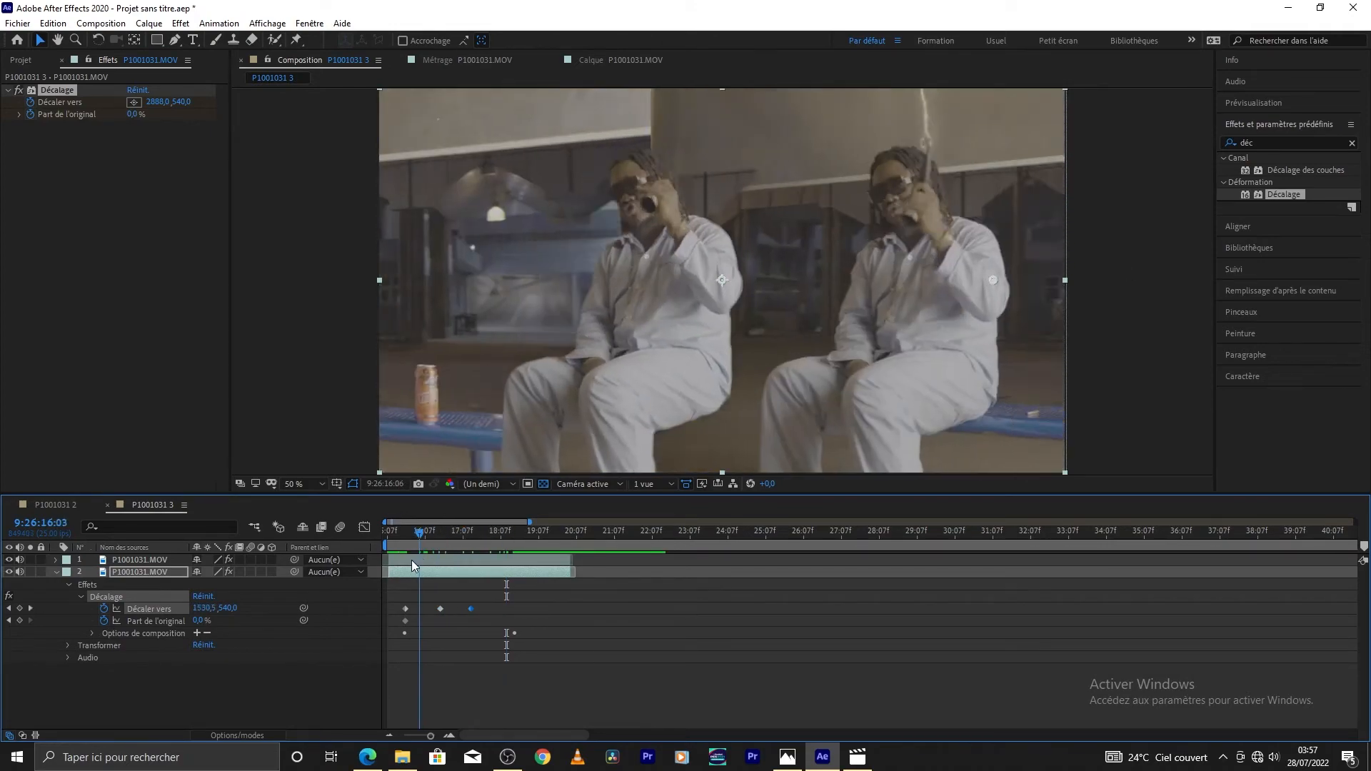
{"action": "left_click", "coordinate": [412, 560]}
{"action": "key", "text": "space"}
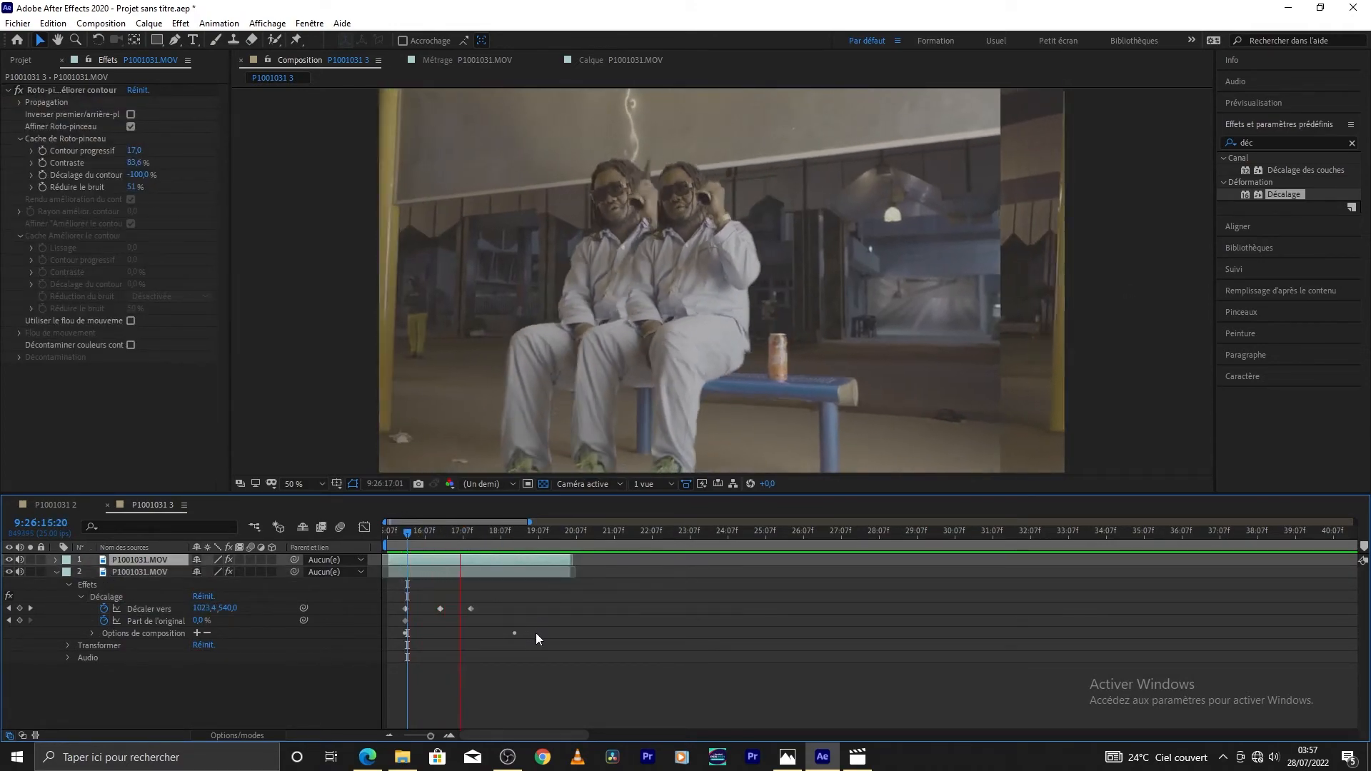
{"action": "left_click", "coordinate": [508, 534]}
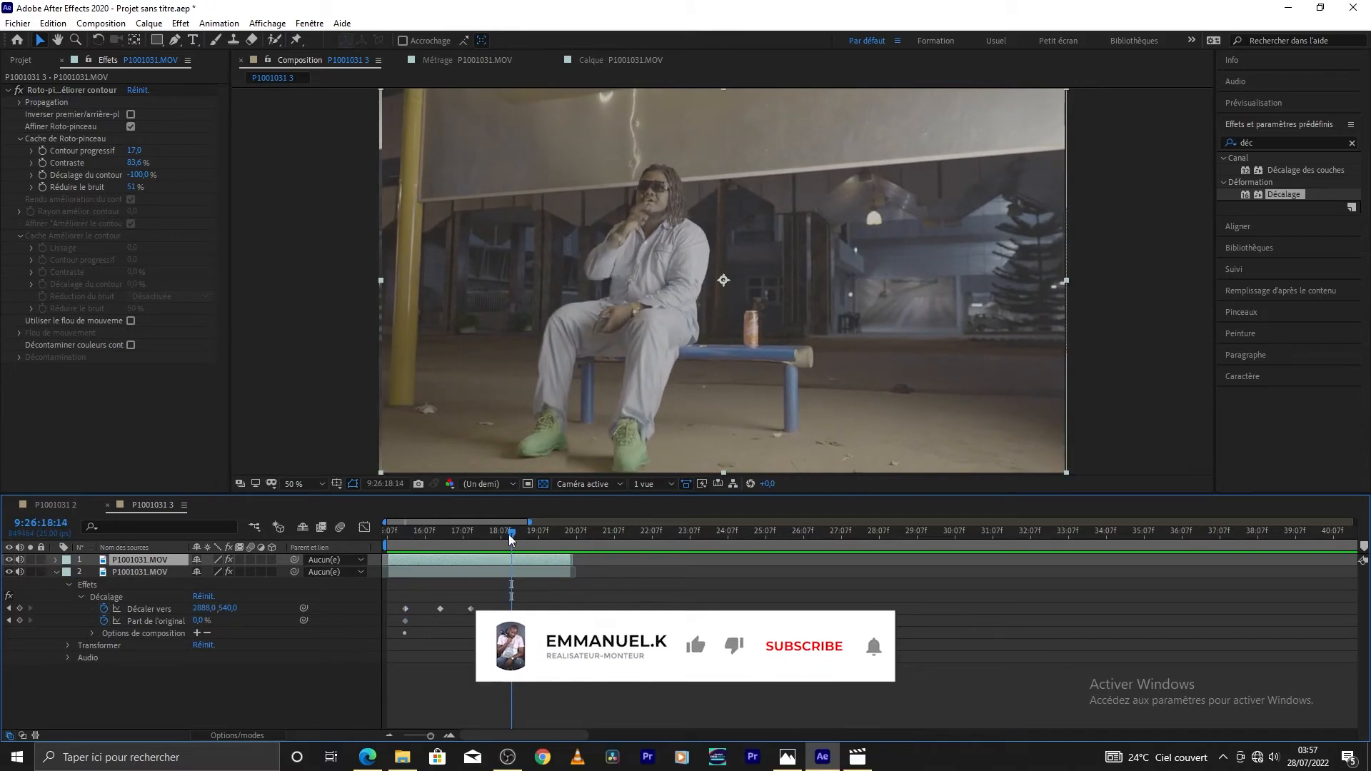
Step: Tighten the slide by moving the last two Décaler vers keyframes to about 9:26:16:09 and 9:26:17:05, and preview from 9:26:15:17
{"action": "left_click_drag", "start_coordinate": [508, 535], "coordinate": [402, 557]}
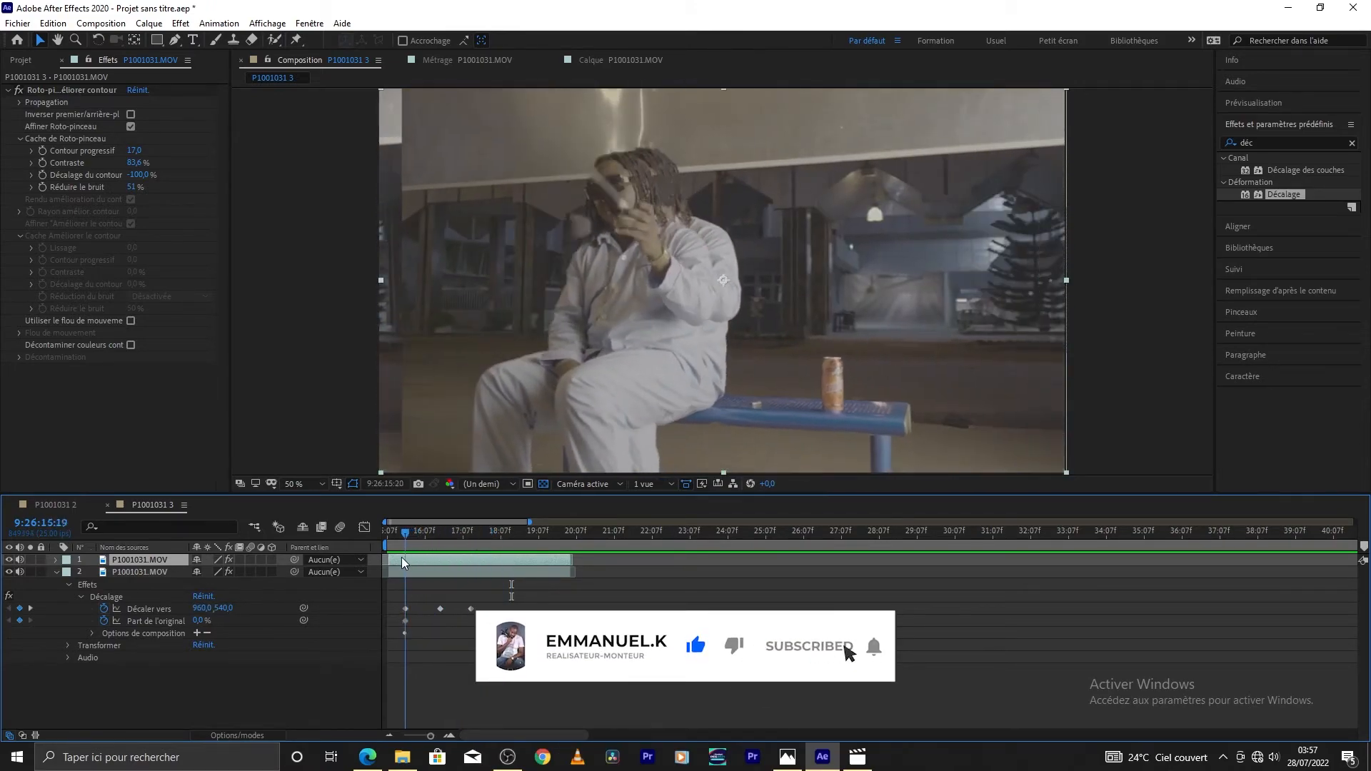
{"action": "mouse_move", "coordinate": [440, 609]}
{"action": "left_mouse_down"}
{"action": "mouse_move", "coordinate": [429, 609]}
{"action": "mouse_move", "coordinate": [460, 610]}
{"action": "left_mouse_up"}
{"action": "key", "text": "space"}
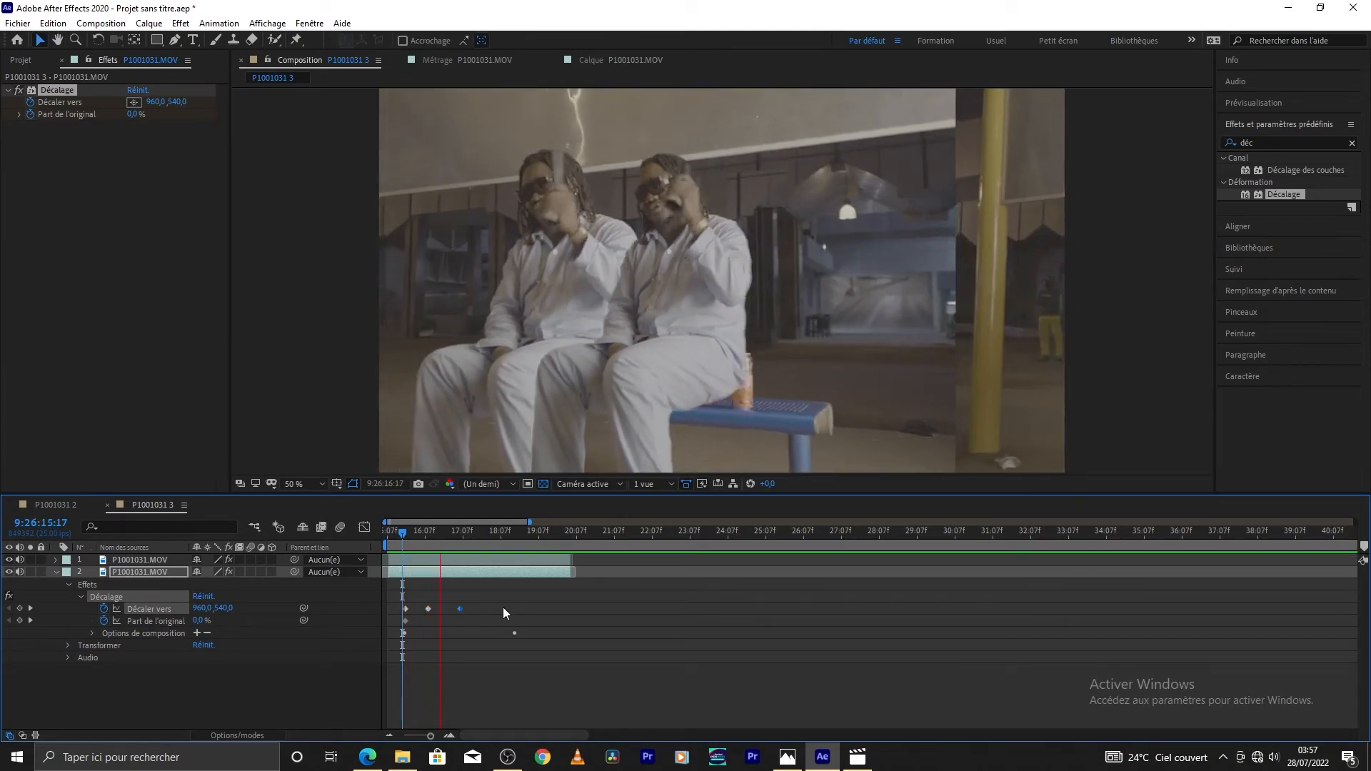
{"action": "key", "text": "space"}
Step: Move the last two Décaler vers keyframes to about 9:26:16:03 and 9:26:16:16, and preview the faster slide from 9:26:15:15
{"action": "left_click_drag", "start_coordinate": [428, 610], "coordinate": [440, 608]}
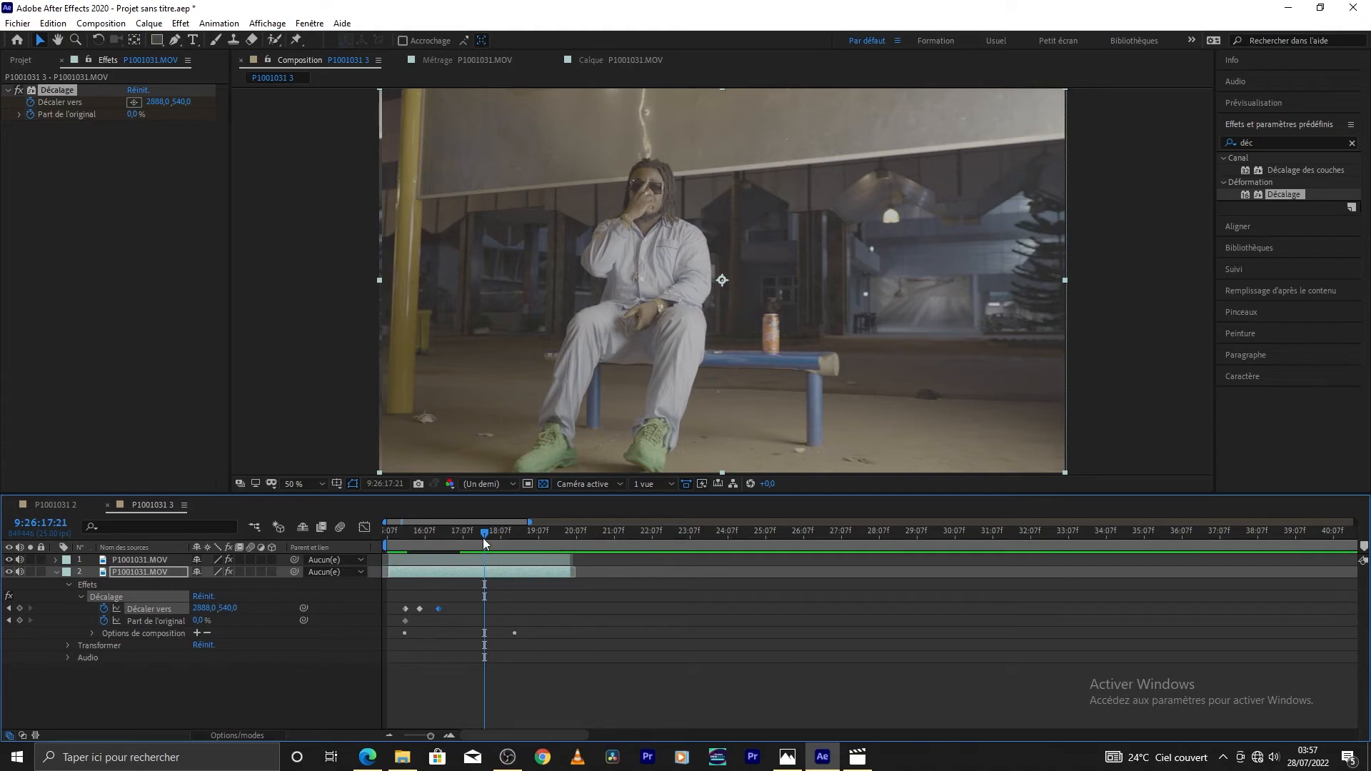
{"action": "left_click_drag", "start_coordinate": [484, 536], "coordinate": [400, 556]}
{"action": "left_click", "coordinate": [436, 560]}
{"action": "key", "text": "space"}
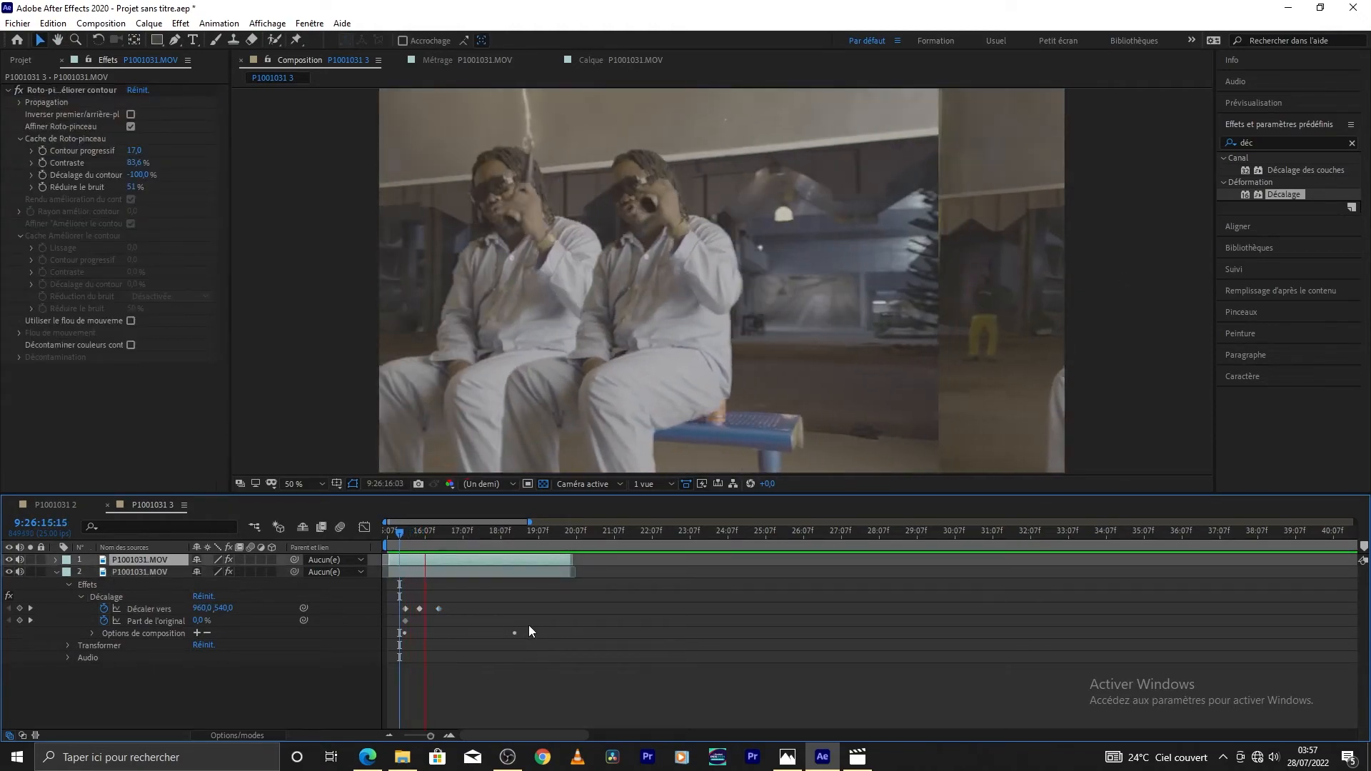
{"action": "key", "text": "space"}
Step: Apply Lissage de vitesse to all the Décaler vers and Part de l'original keyframes of the background layer
{"action": "left_click_drag", "start_coordinate": [463, 535], "coordinate": [393, 618]}
{"action": "right_click", "coordinate": [444, 610]}
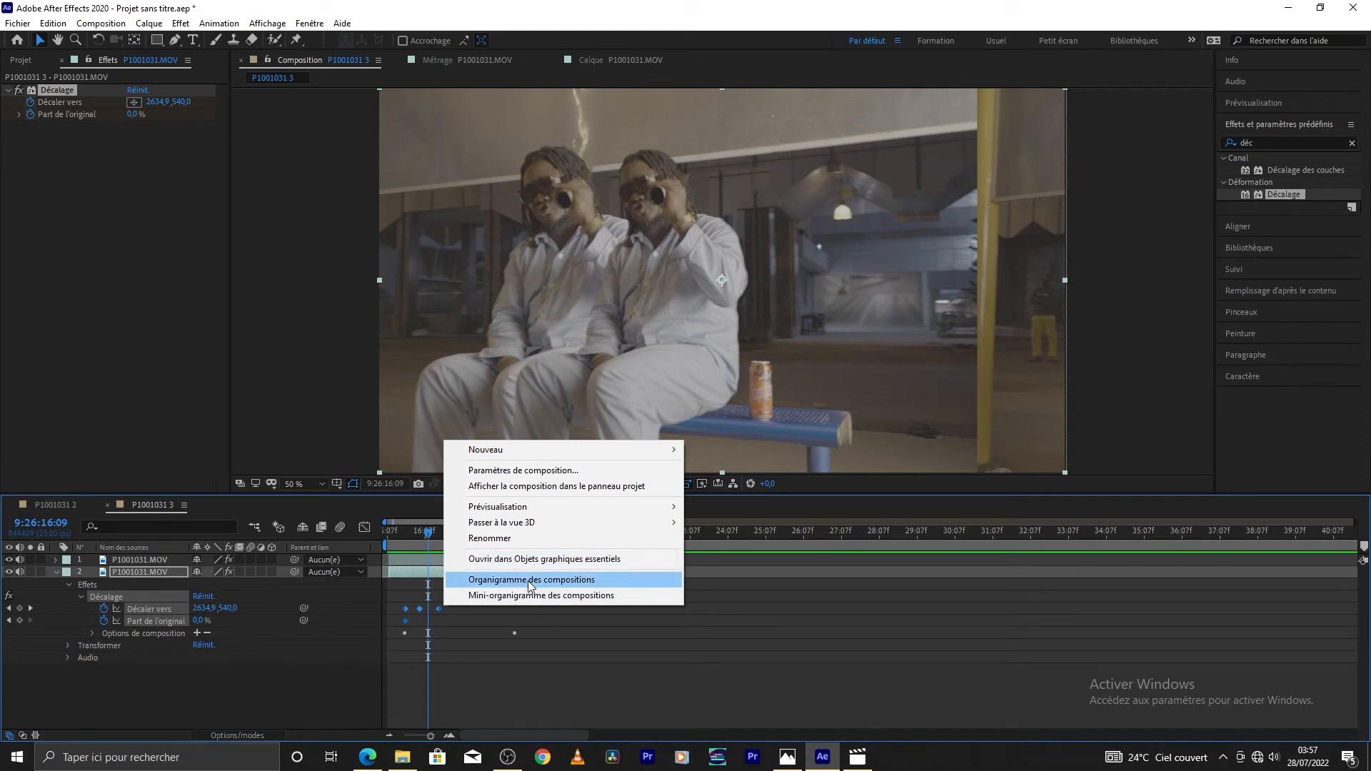
{"action": "mouse_move", "coordinate": [537, 522]}
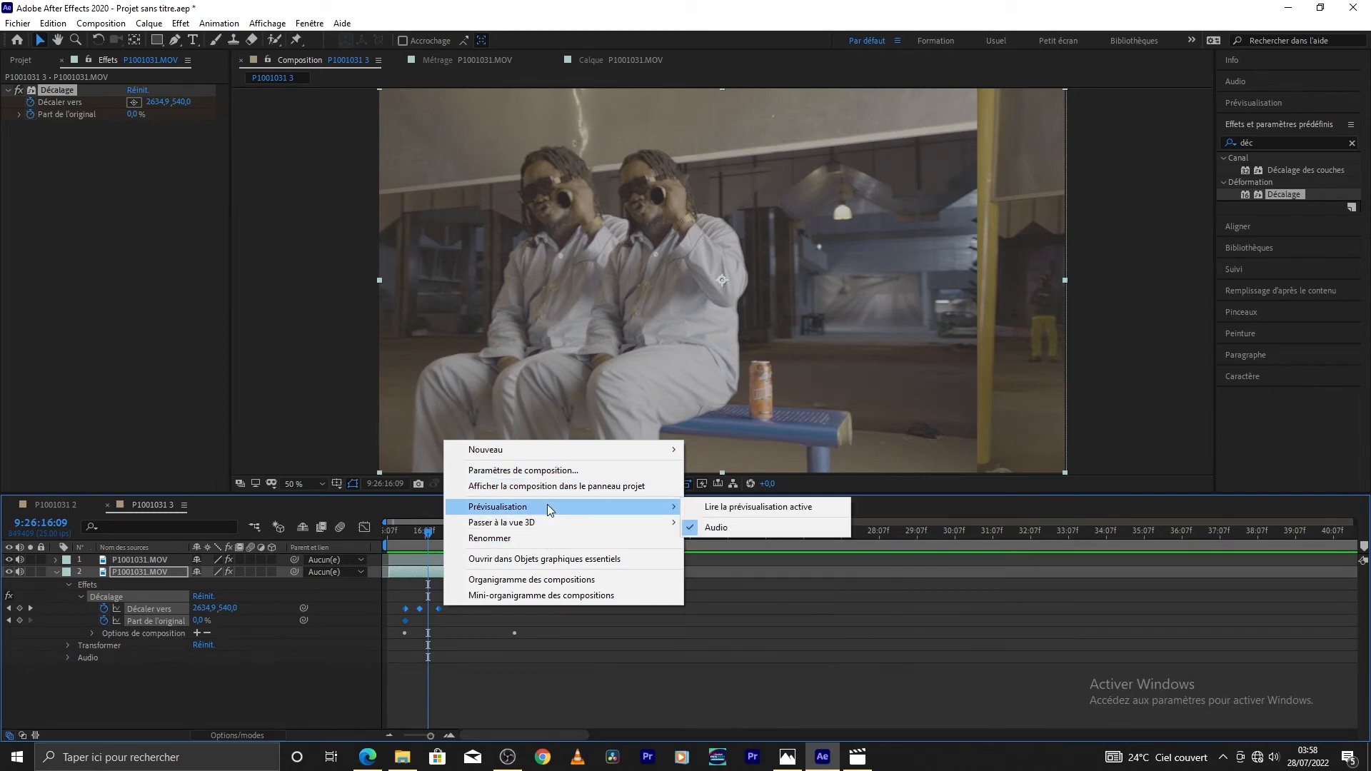
{"action": "left_click", "coordinate": [526, 595]}
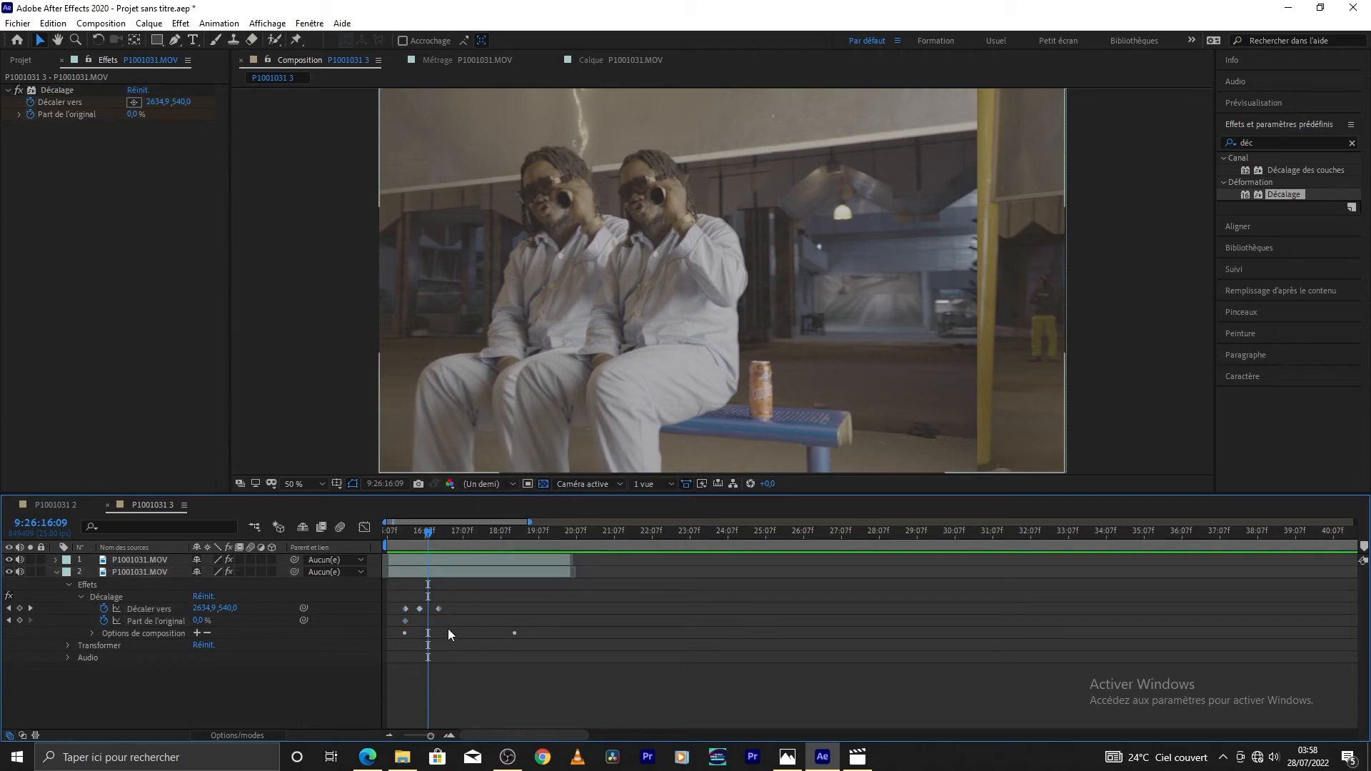
{"action": "right_click", "coordinate": [403, 620]}
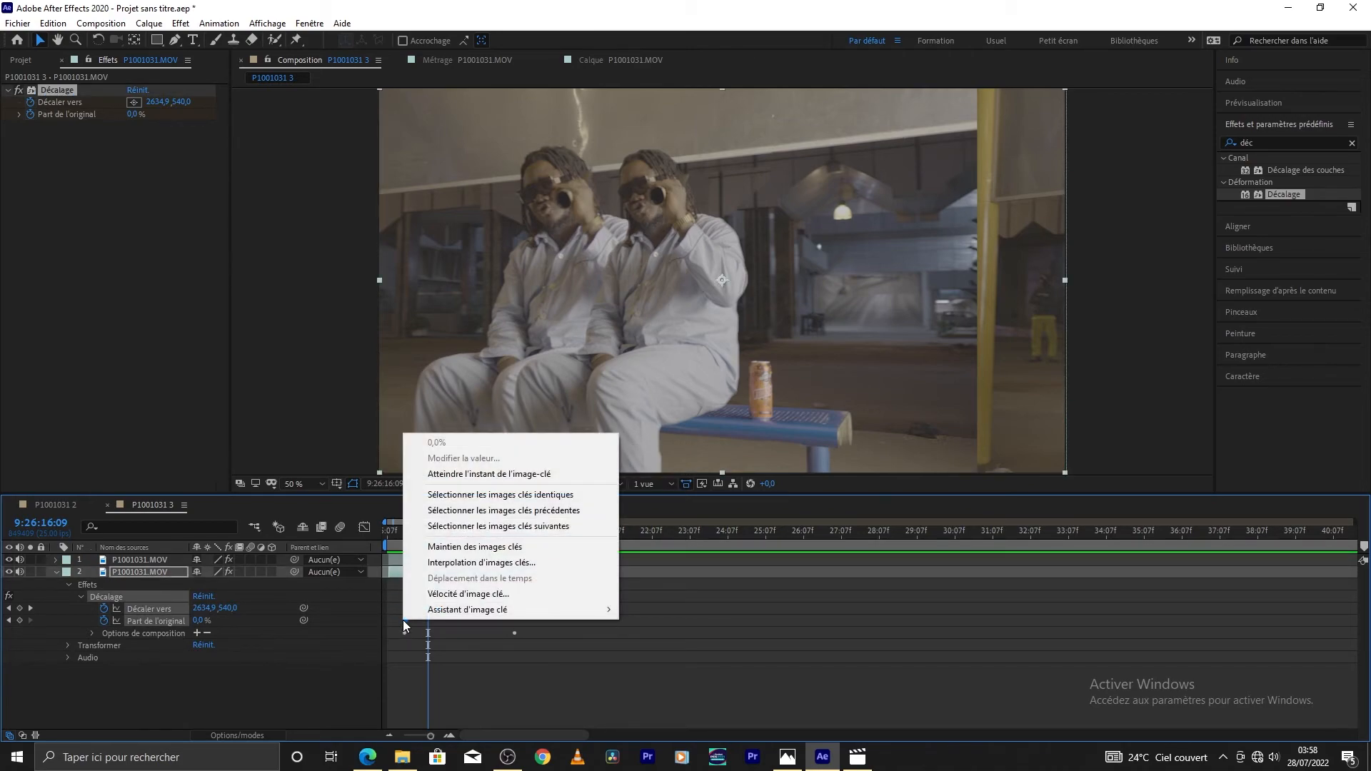
{"action": "mouse_move", "coordinate": [599, 611]}
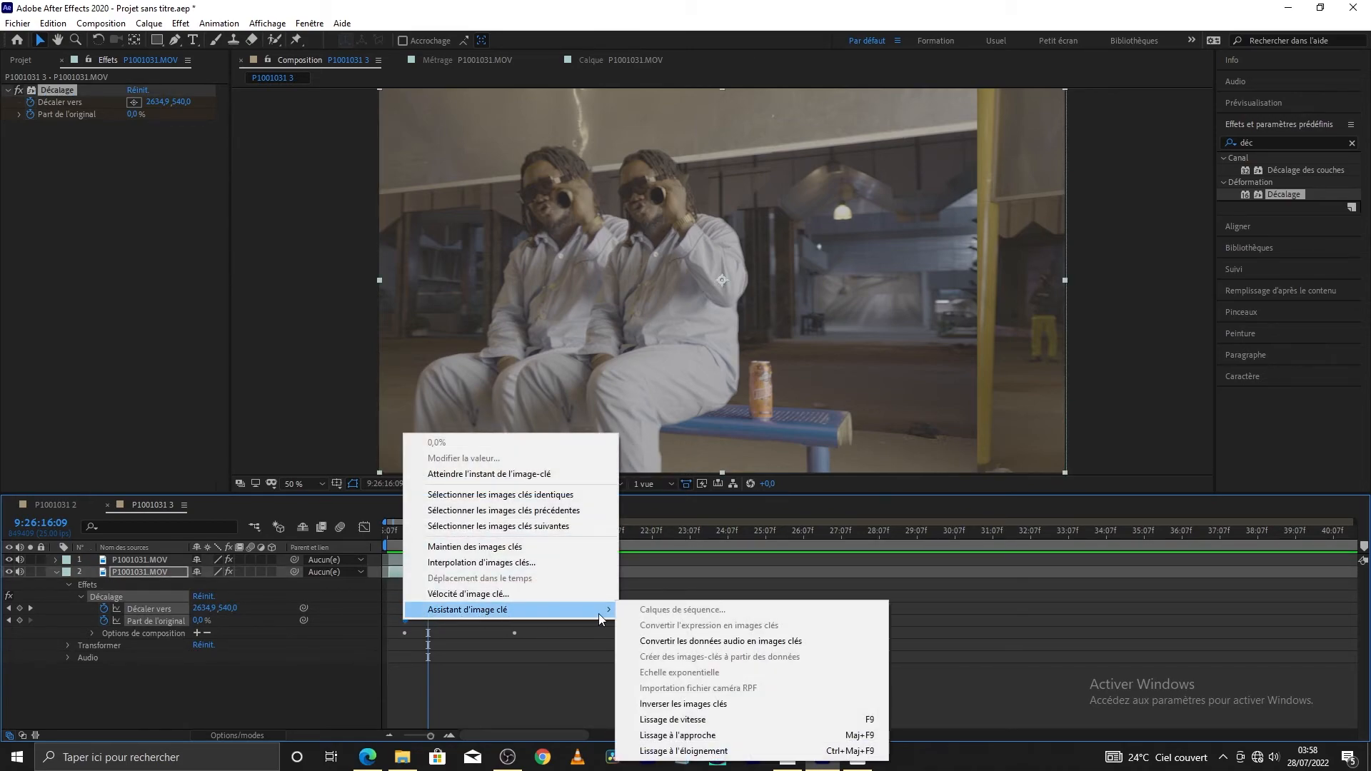
{"action": "left_click", "coordinate": [679, 724]}
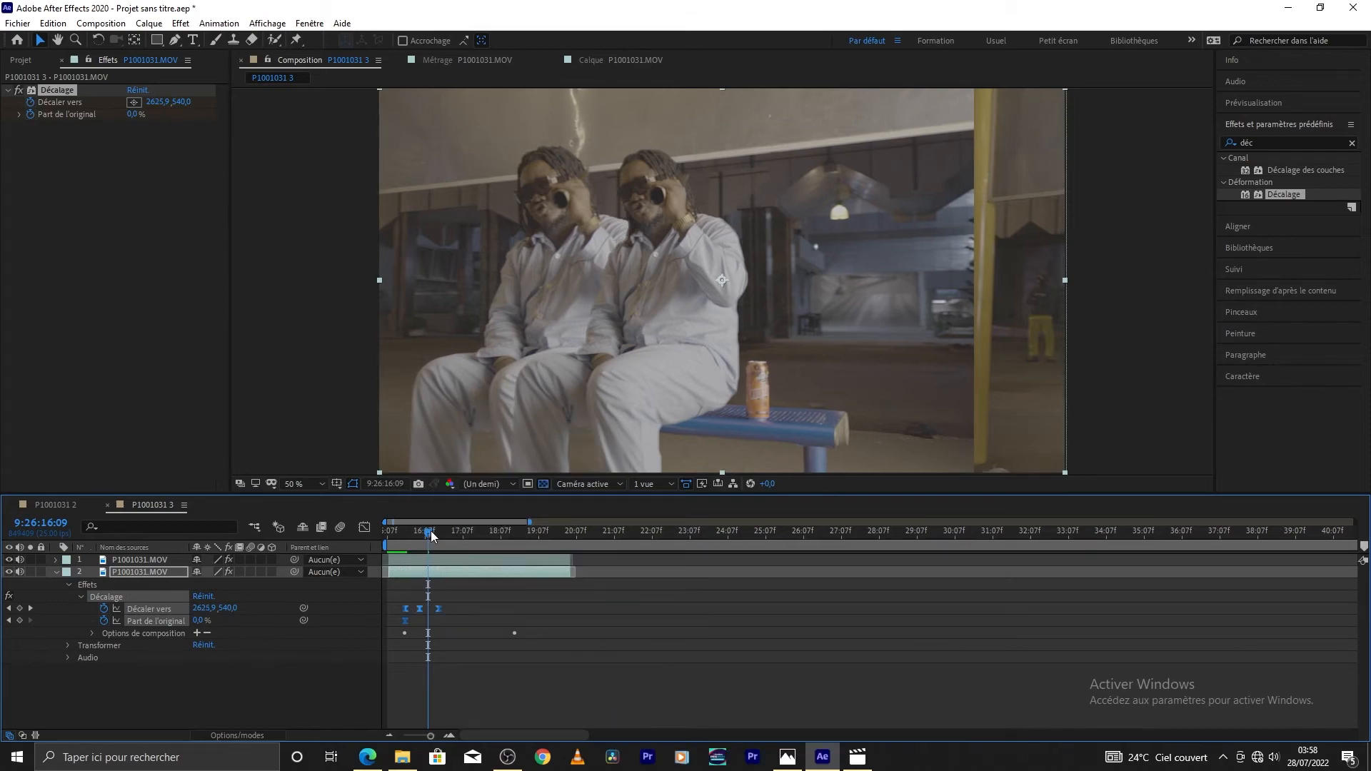
Step: Preview the eased Décalage animation from 9:26:15:13
{"action": "left_click_drag", "start_coordinate": [430, 530], "coordinate": [390, 534]}
{"action": "key", "text": "space"}
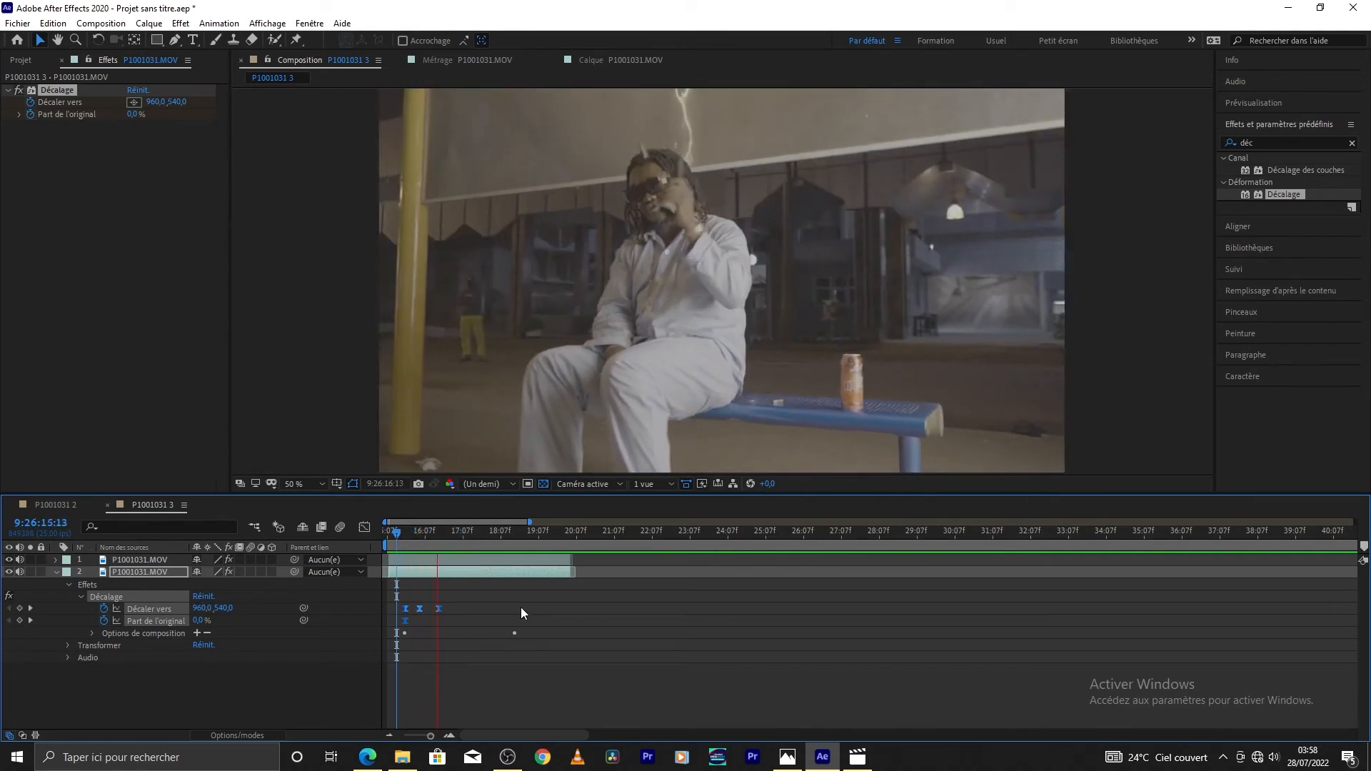
{"action": "left_click", "coordinate": [462, 534]}
{"action": "mouse_move", "coordinate": [461, 534]}
{"action": "left_mouse_down"}
{"action": "mouse_move", "coordinate": [396, 543]}
{"action": "mouse_move", "coordinate": [446, 541]}
{"action": "left_mouse_up"}
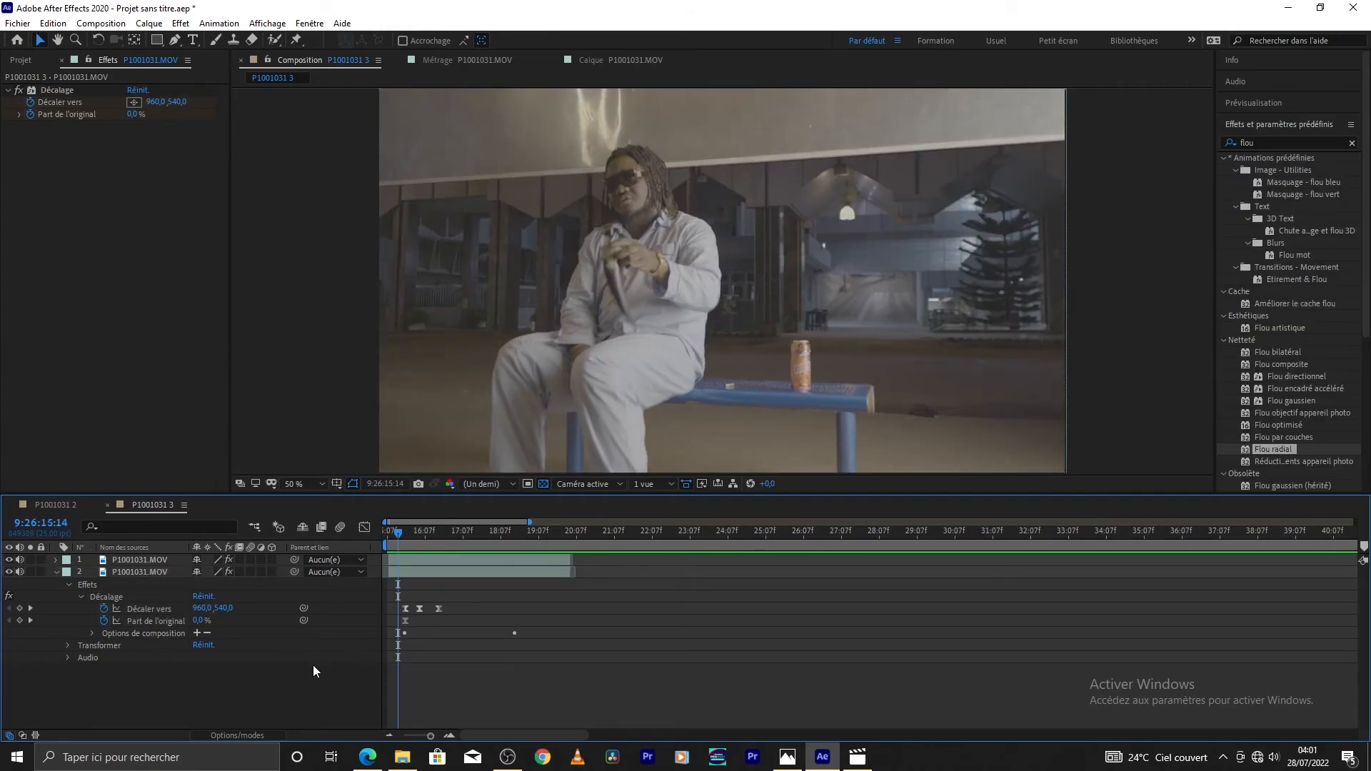
Step: Apply the Flou radial effect to the background layer, layer 2, with the playhead at 9:26:15:22
{"action": "mouse_move", "coordinate": [400, 534]}
{"action": "left_mouse_down"}
{"action": "mouse_move", "coordinate": [451, 533]}
{"action": "mouse_move", "coordinate": [423, 541]}
{"action": "mouse_move", "coordinate": [453, 546]}
{"action": "mouse_move", "coordinate": [409, 555]}
{"action": "left_mouse_up"}
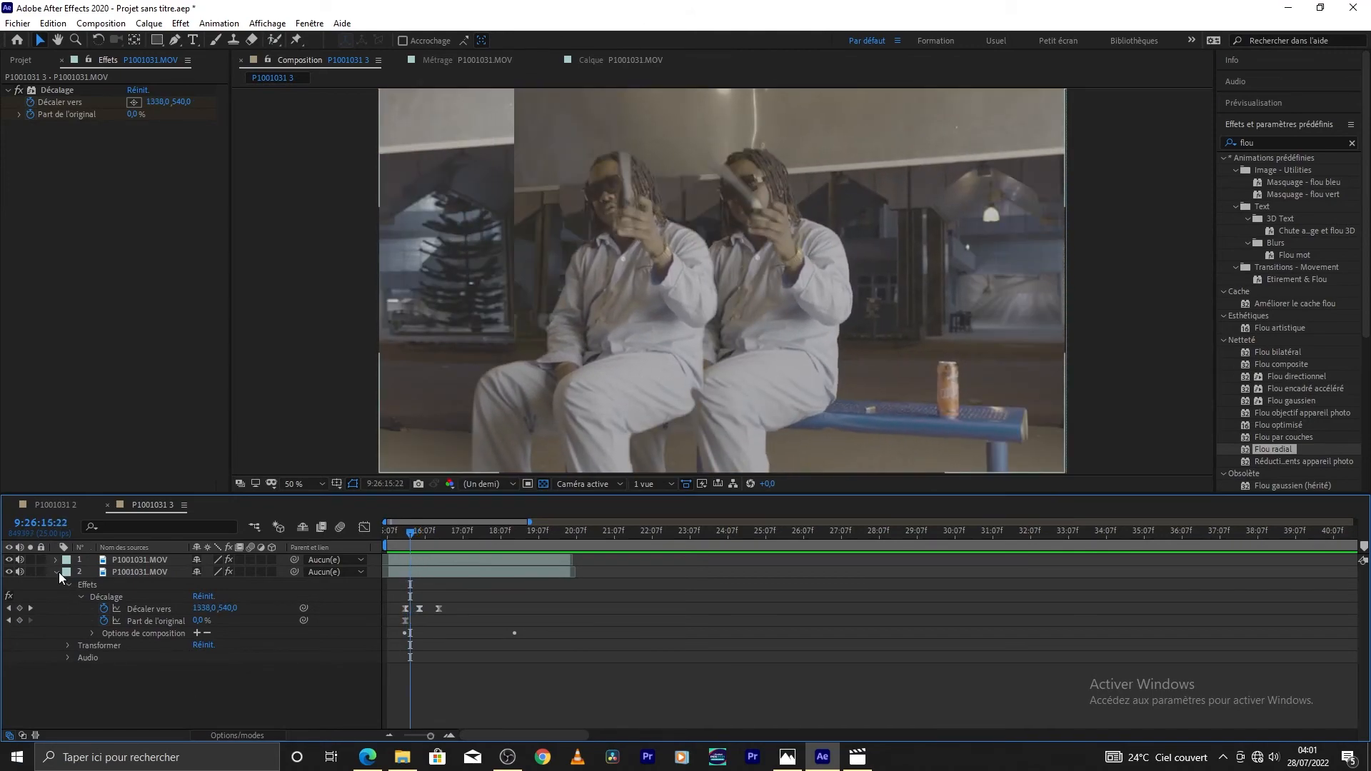
{"action": "left_click", "coordinate": [57, 573]}
{"action": "left_click", "coordinate": [1268, 142]}
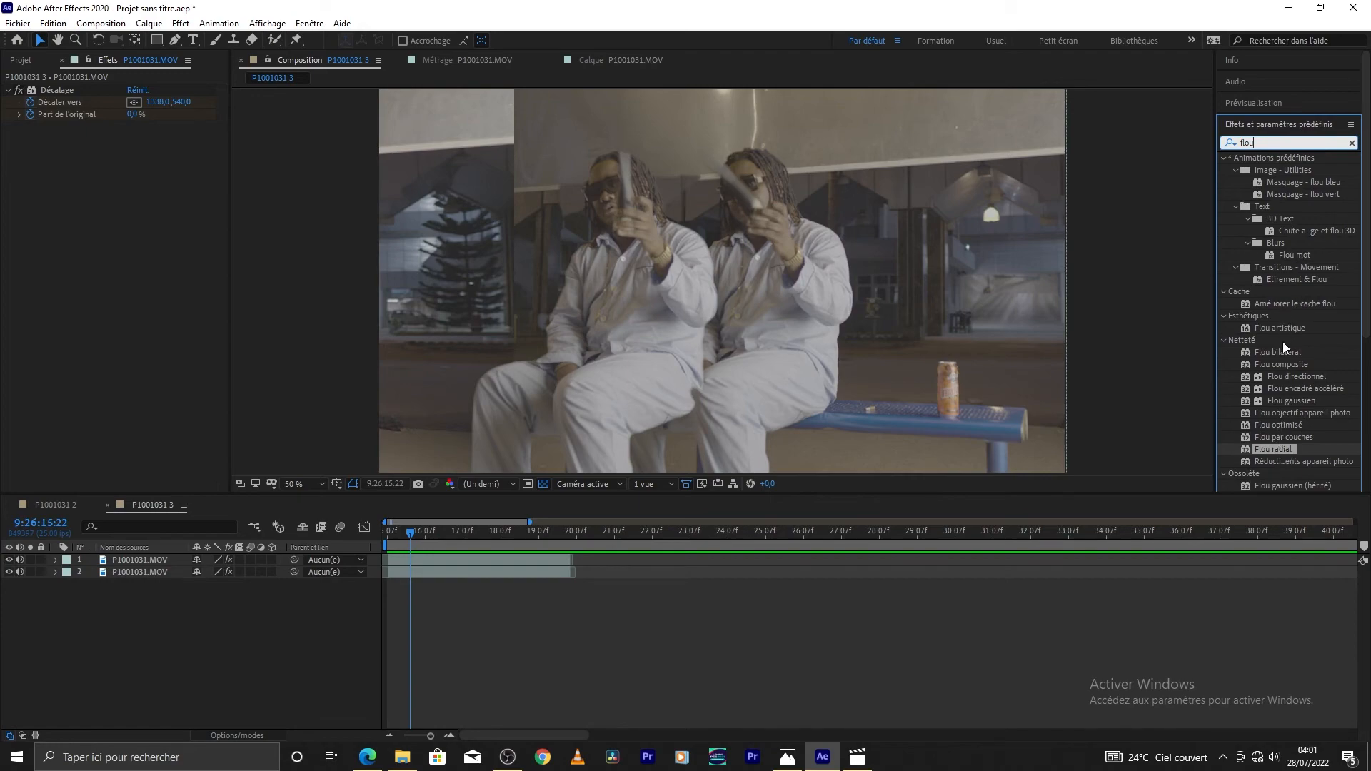
{"action": "left_click_drag", "start_coordinate": [1274, 443], "coordinate": [170, 568]}
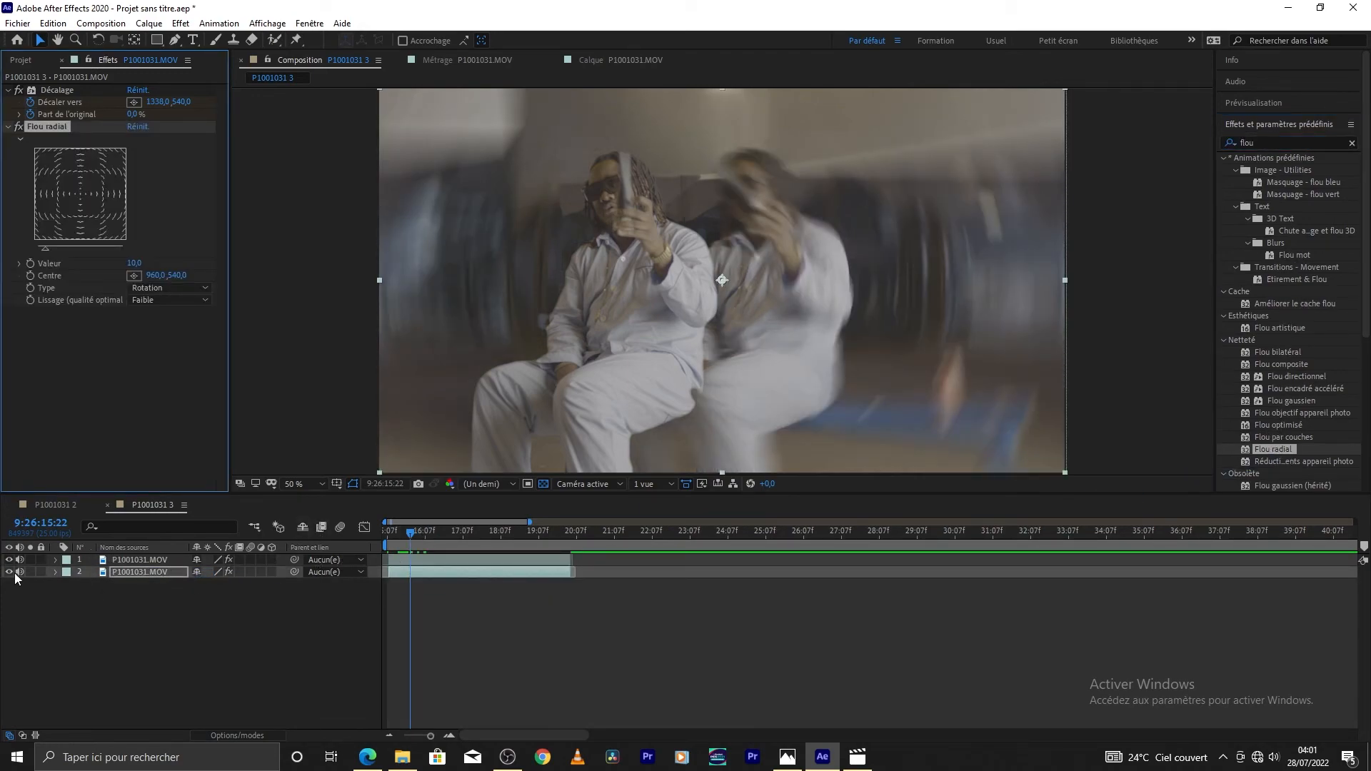
Step: Set the Flou radial Valeur to 0 and keyframe it at 9:26:15:19, where the slide begins
{"action": "left_click", "coordinate": [55, 573]}
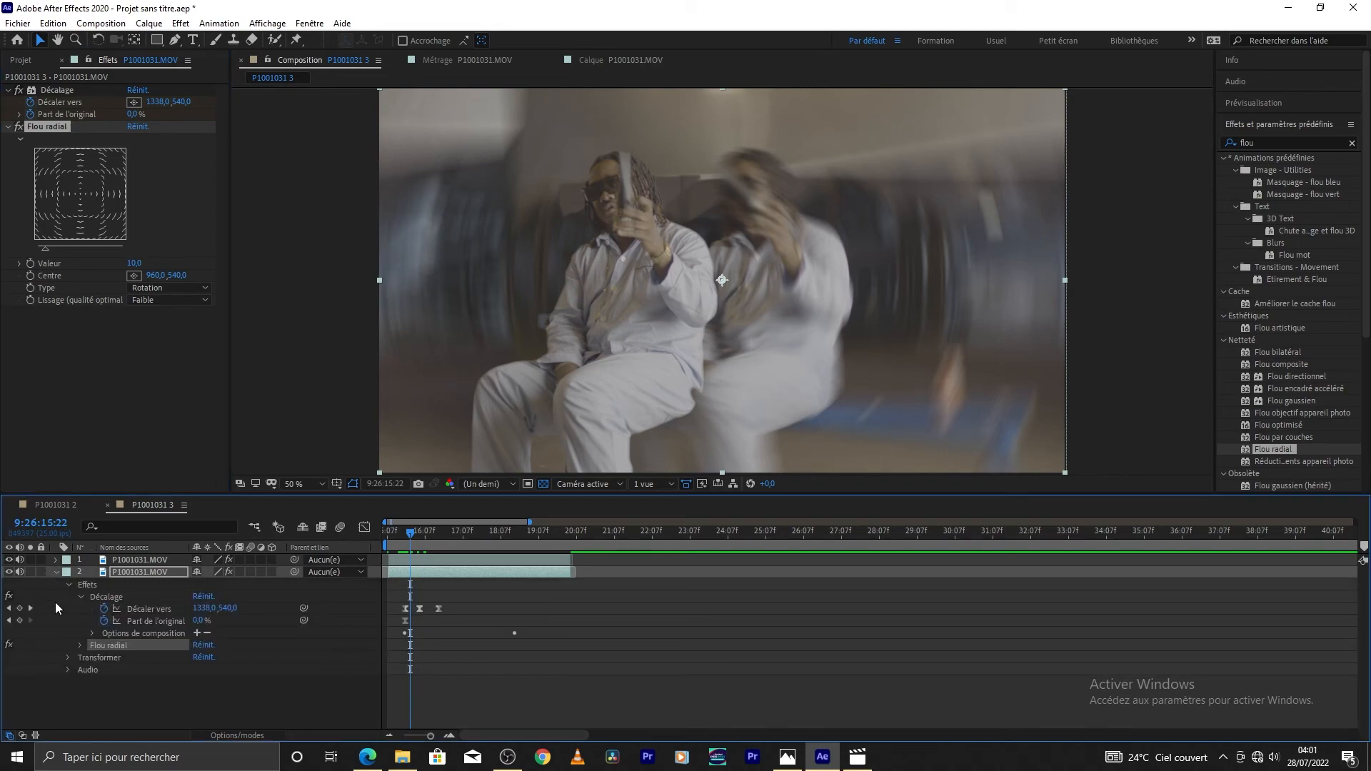
{"action": "left_click", "coordinate": [80, 645]}
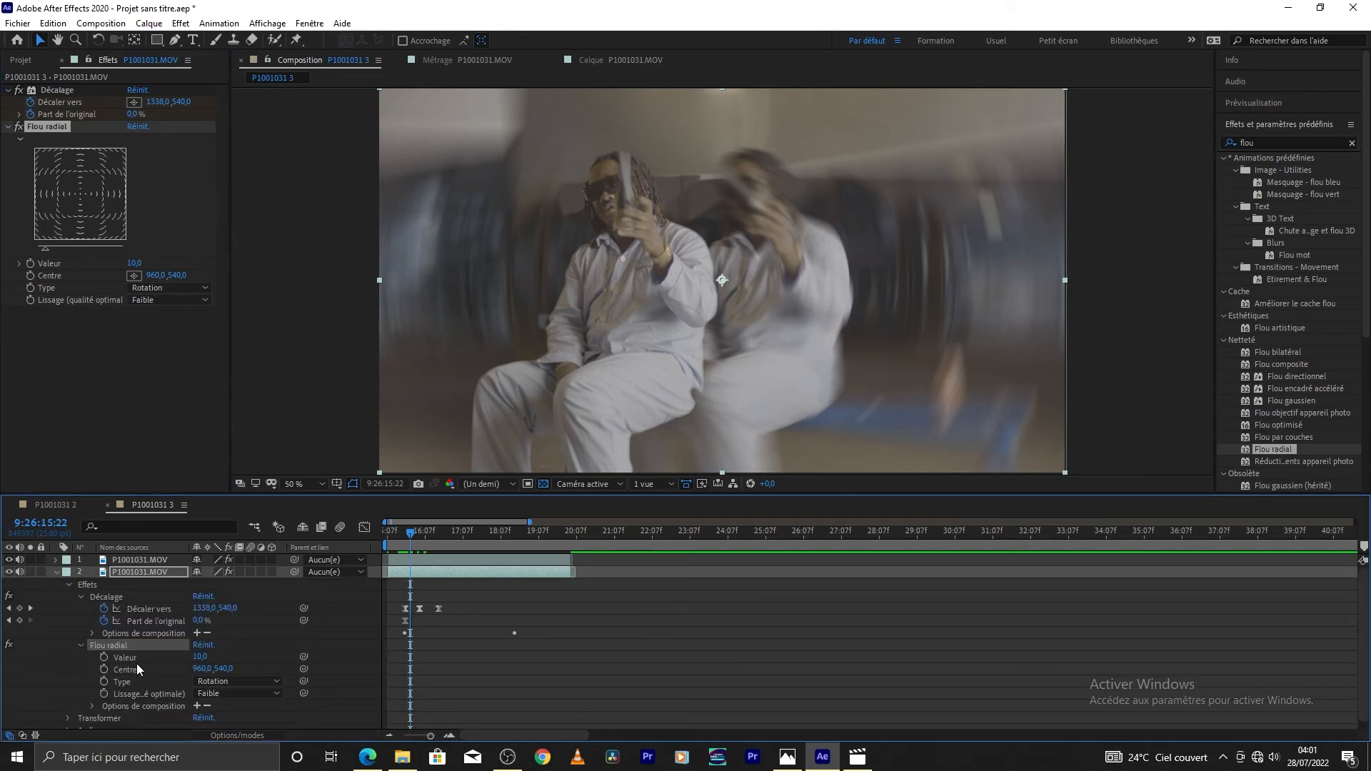
{"action": "left_click_drag", "start_coordinate": [204, 658], "coordinate": [191, 658]}
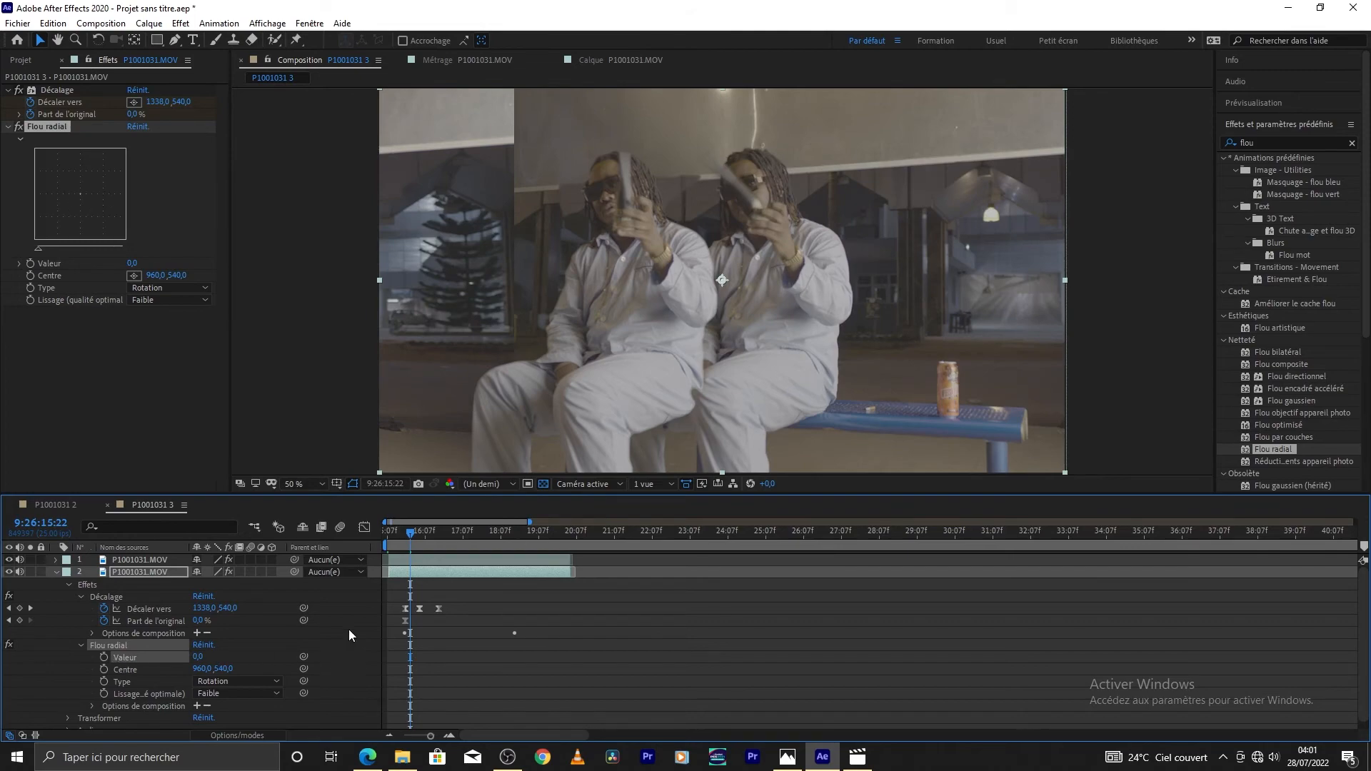
{"action": "left_click", "coordinate": [409, 536]}
{"action": "left_click_drag", "start_coordinate": [408, 536], "coordinate": [410, 536]}
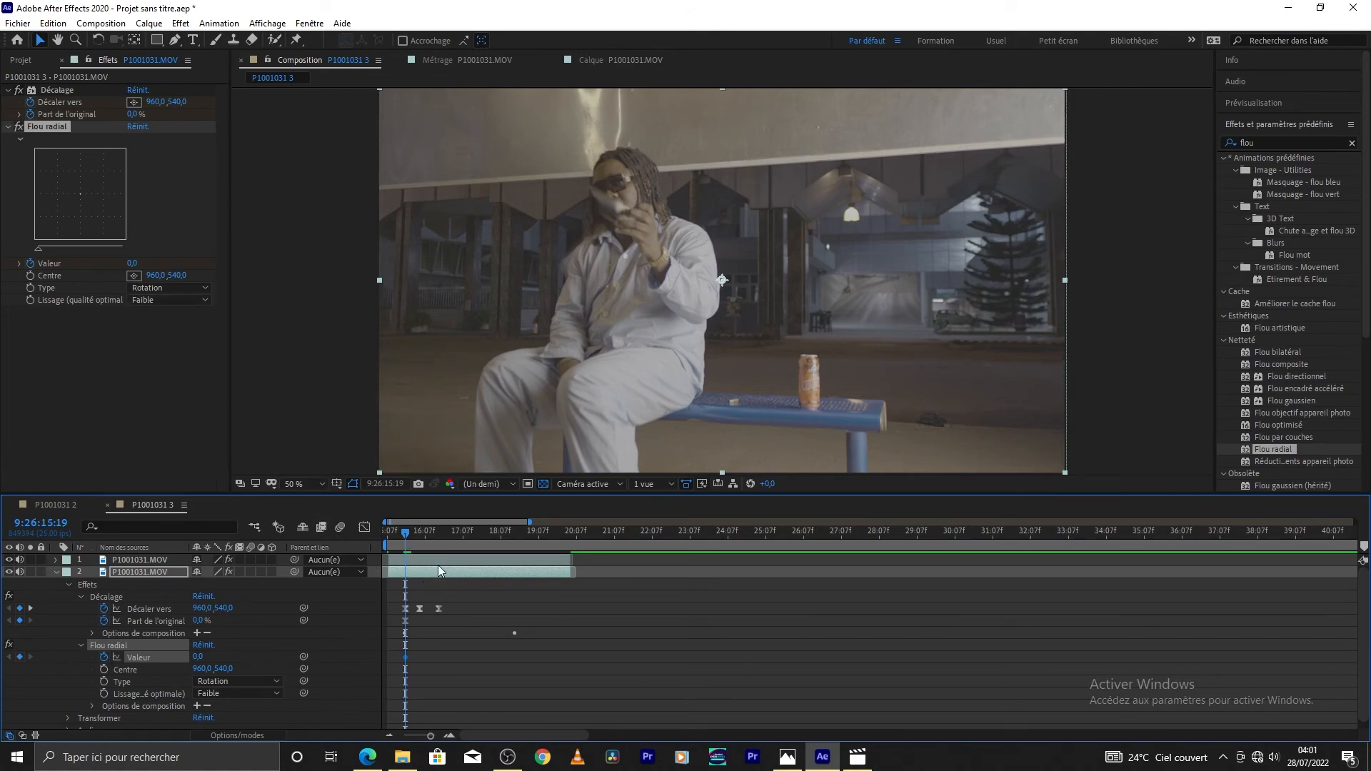
Step: Keyframe the Flou radial Valeur at 4 at 9:26:16:04 and at 0 at 9:26:16:16
{"action": "left_click_drag", "start_coordinate": [409, 534], "coordinate": [422, 536]}
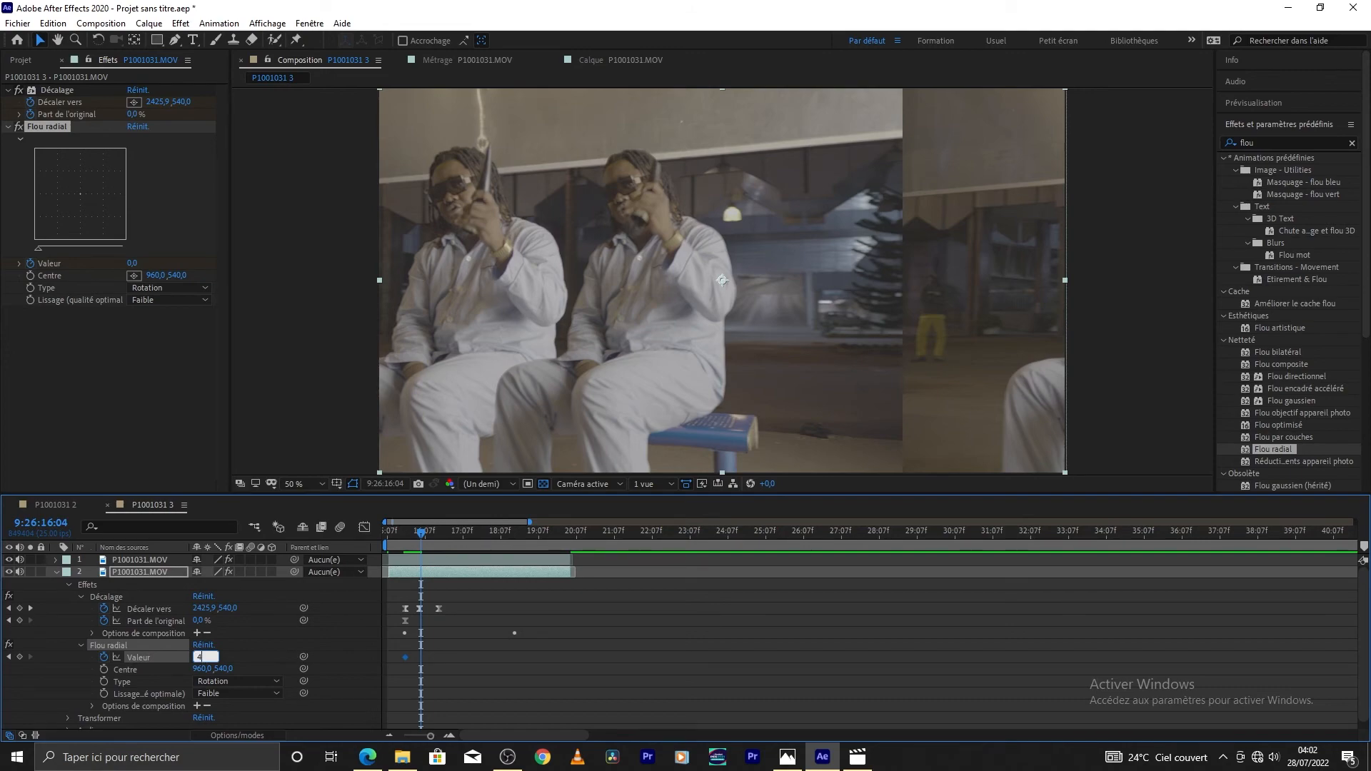
{"action": "left_click", "coordinate": [267, 641]}
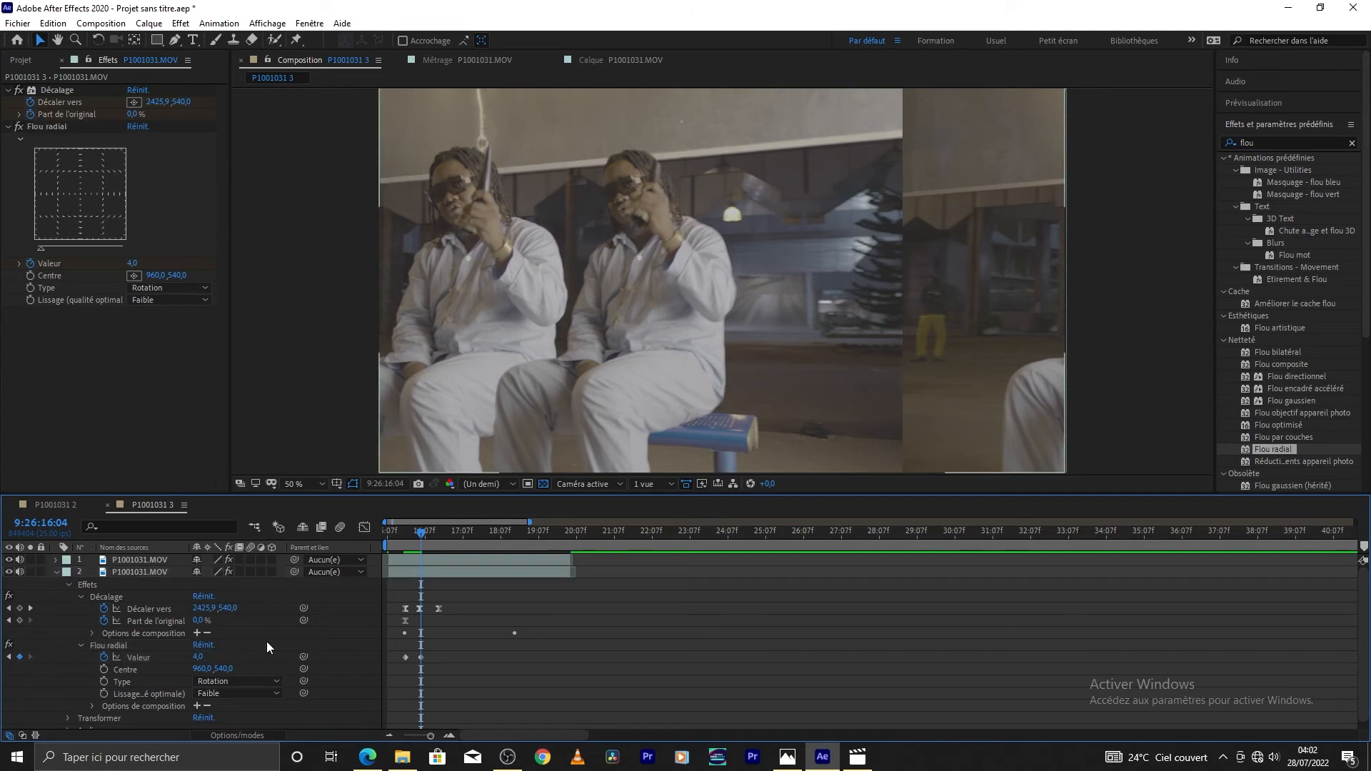
{"action": "left_click", "coordinate": [427, 536]}
{"action": "left_click_drag", "start_coordinate": [427, 535], "coordinate": [438, 533]}
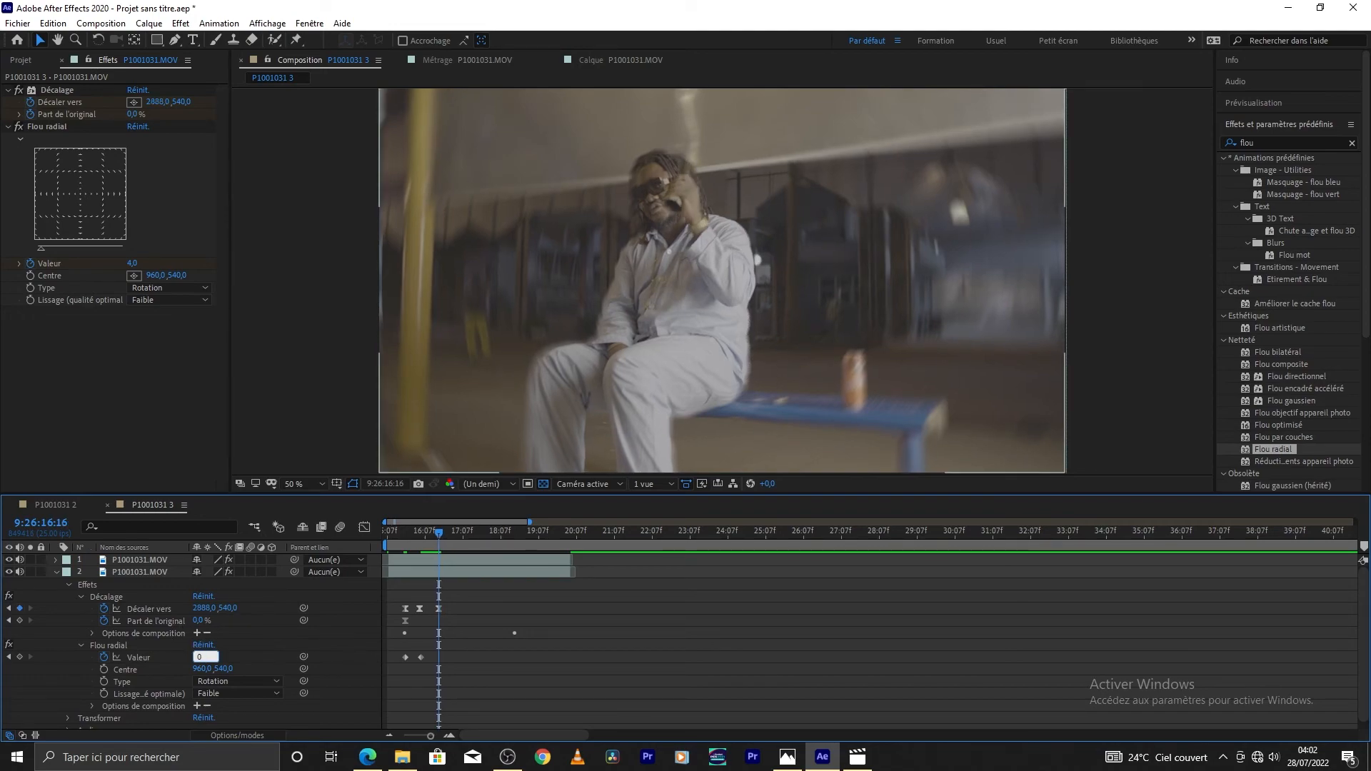
Step: Apply Lissage de vitesse to the three Flou radial Valeur keyframes
{"action": "left_click_drag", "start_coordinate": [387, 657], "coordinate": [465, 670]}
{"action": "right_click", "coordinate": [438, 658]}
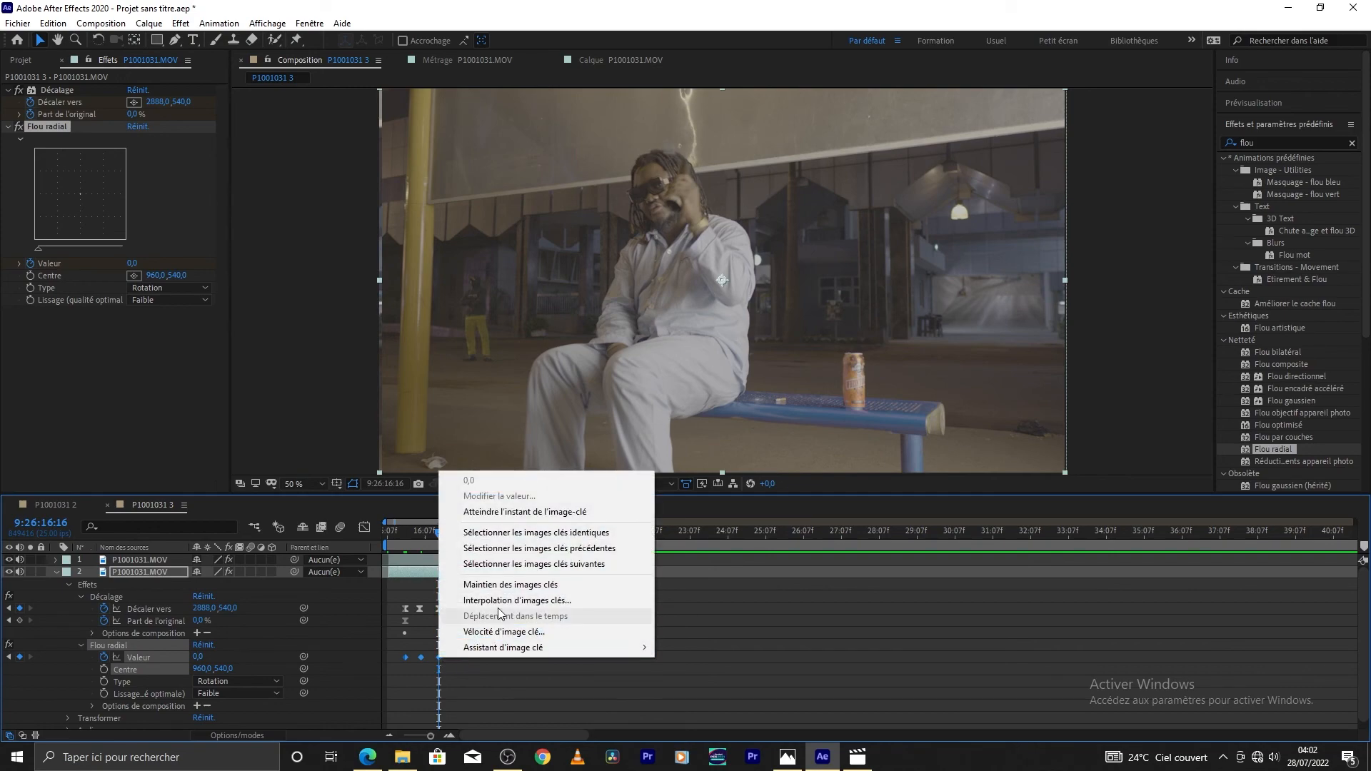
{"action": "mouse_move", "coordinate": [520, 654]}
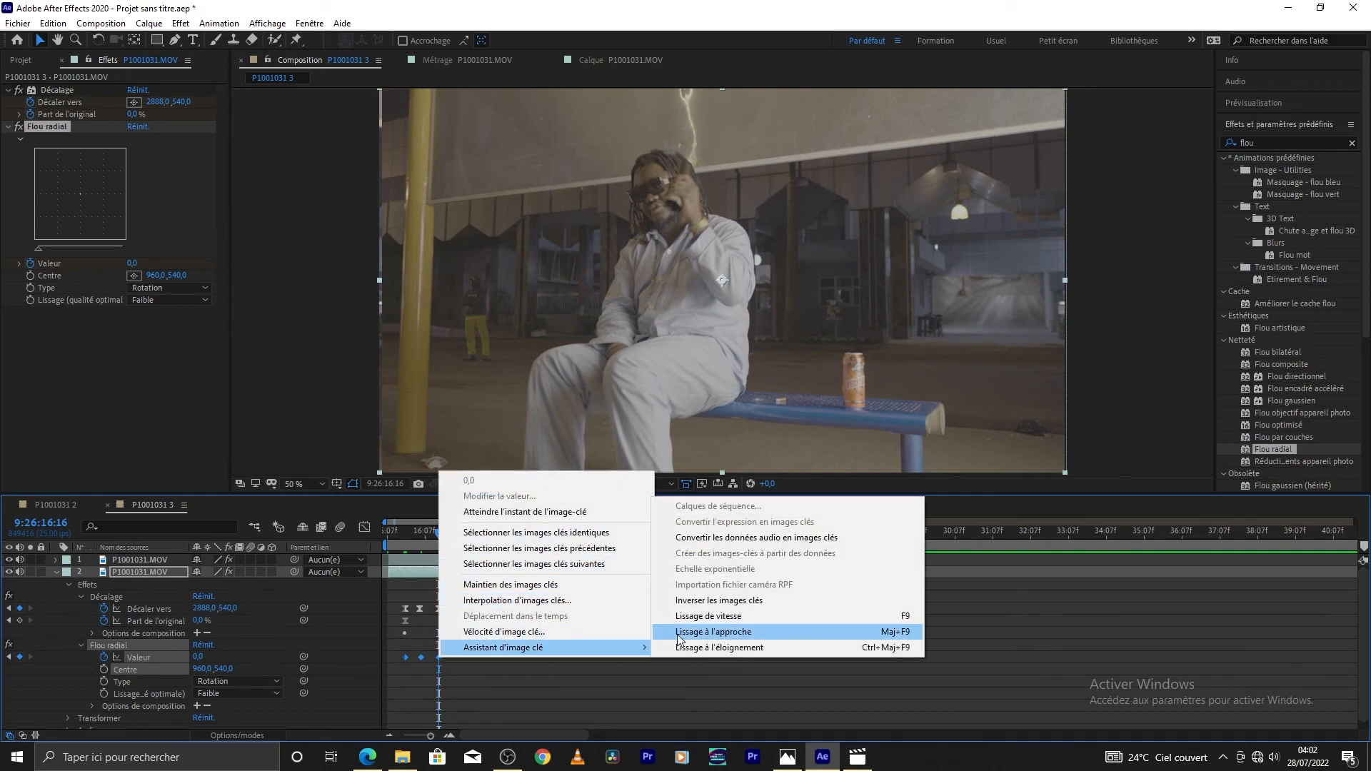
{"action": "left_click", "coordinate": [757, 614]}
Step: Preview the blurred background slide several times, starting between 9:26:15:15 and 9:26:15:17
{"action": "left_click_drag", "start_coordinate": [438, 535], "coordinate": [399, 543]}
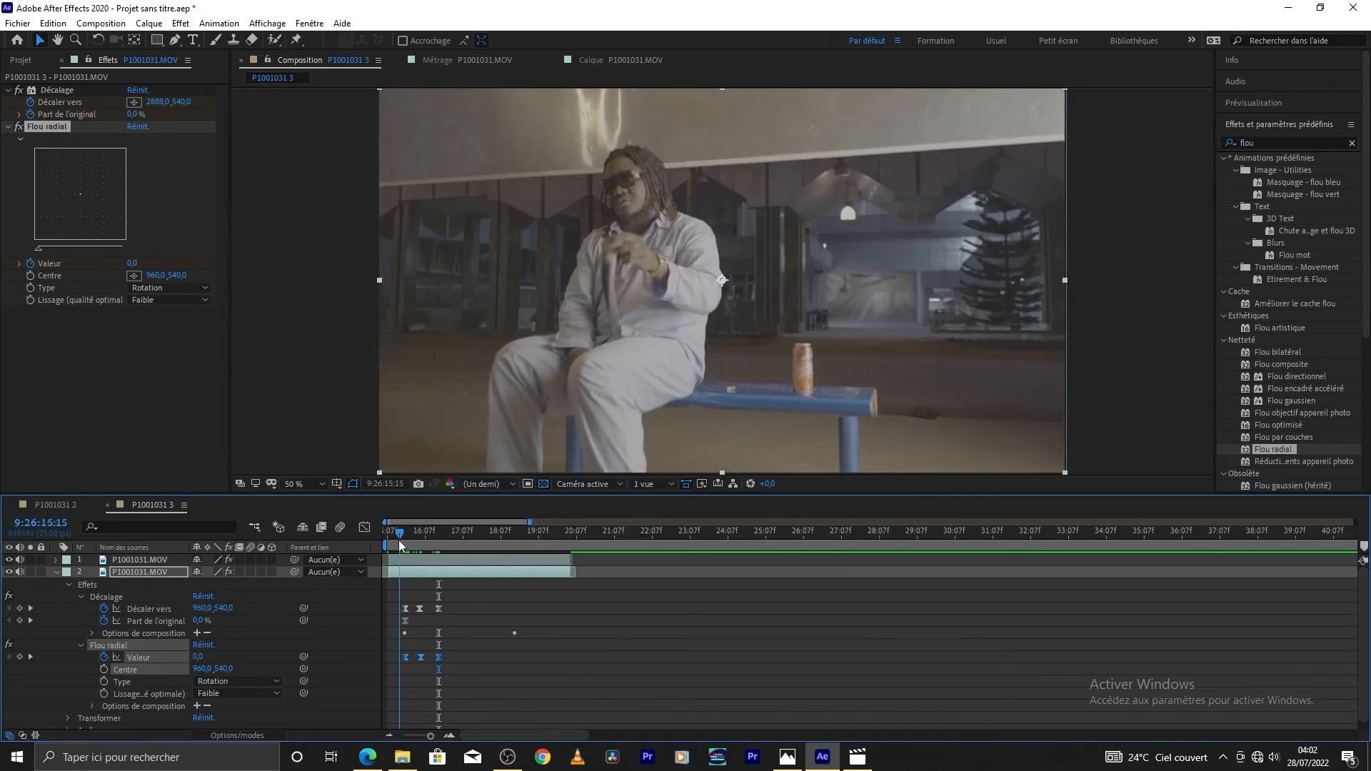
{"action": "key", "text": "space"}
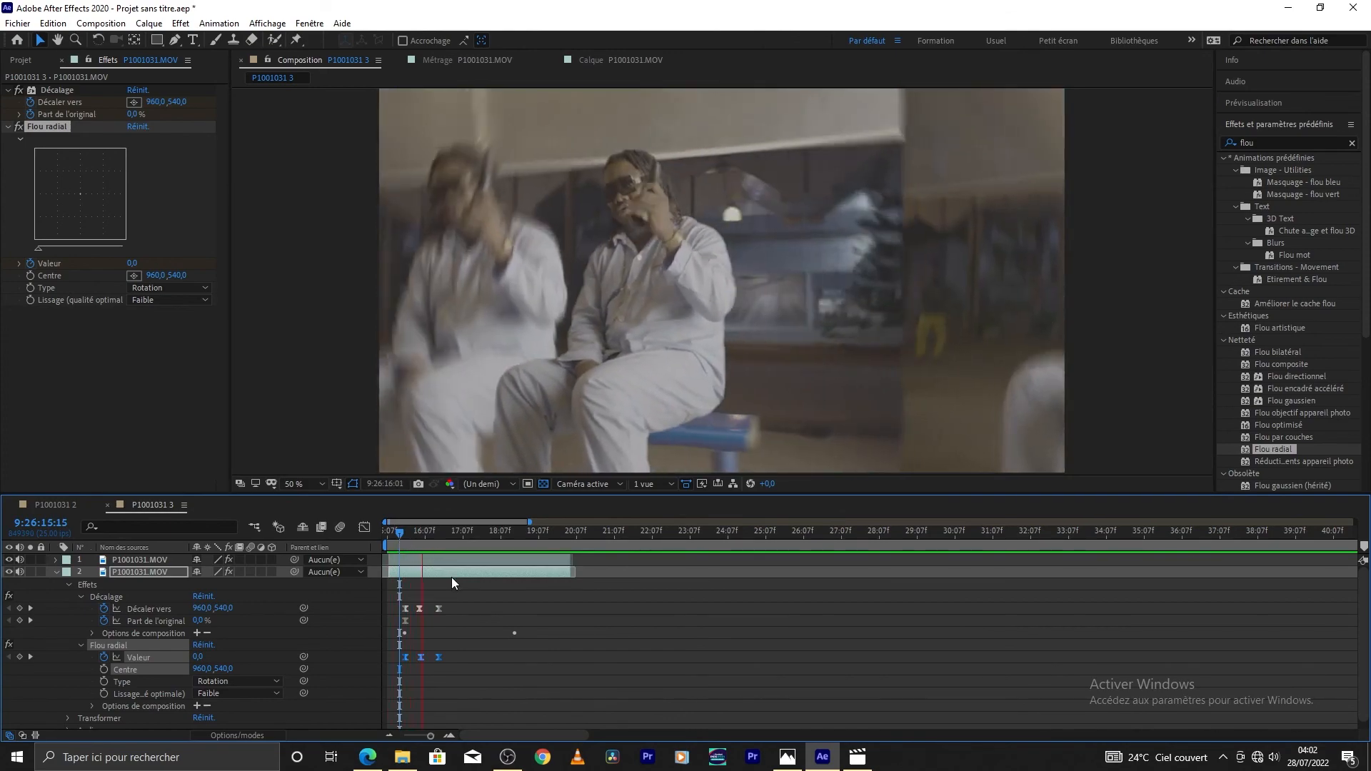
{"action": "left_click_drag", "start_coordinate": [429, 541], "coordinate": [401, 537]}
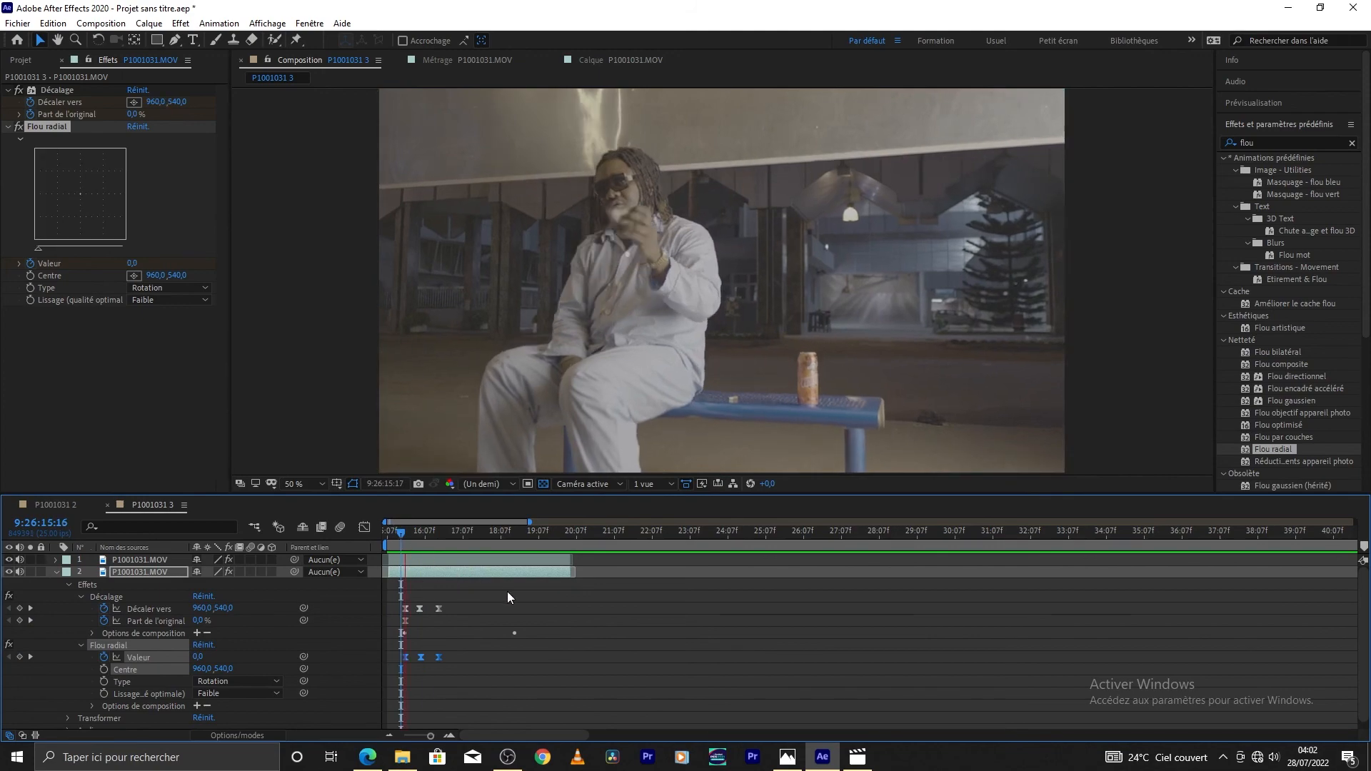
{"action": "key", "text": "space"}
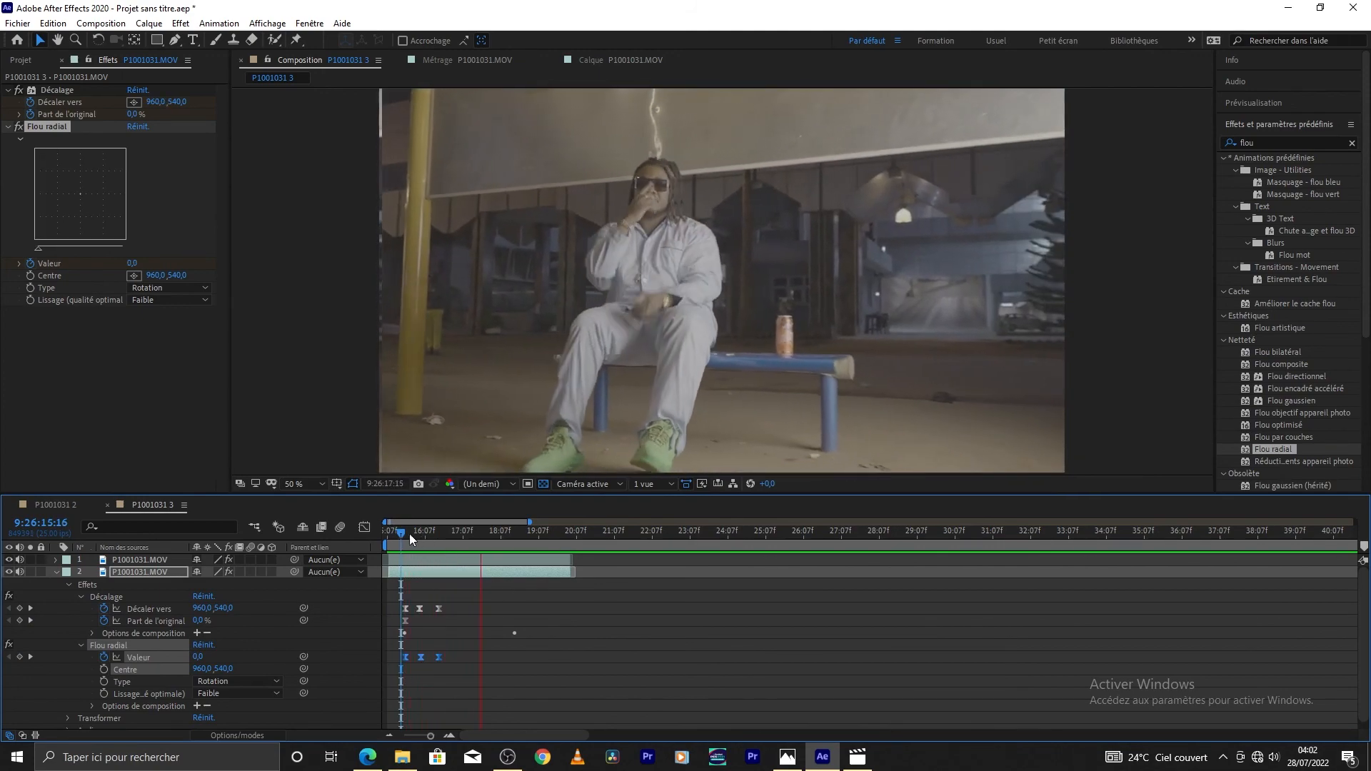
{"action": "left_click", "coordinate": [398, 536]}
{"action": "key", "text": "space"}
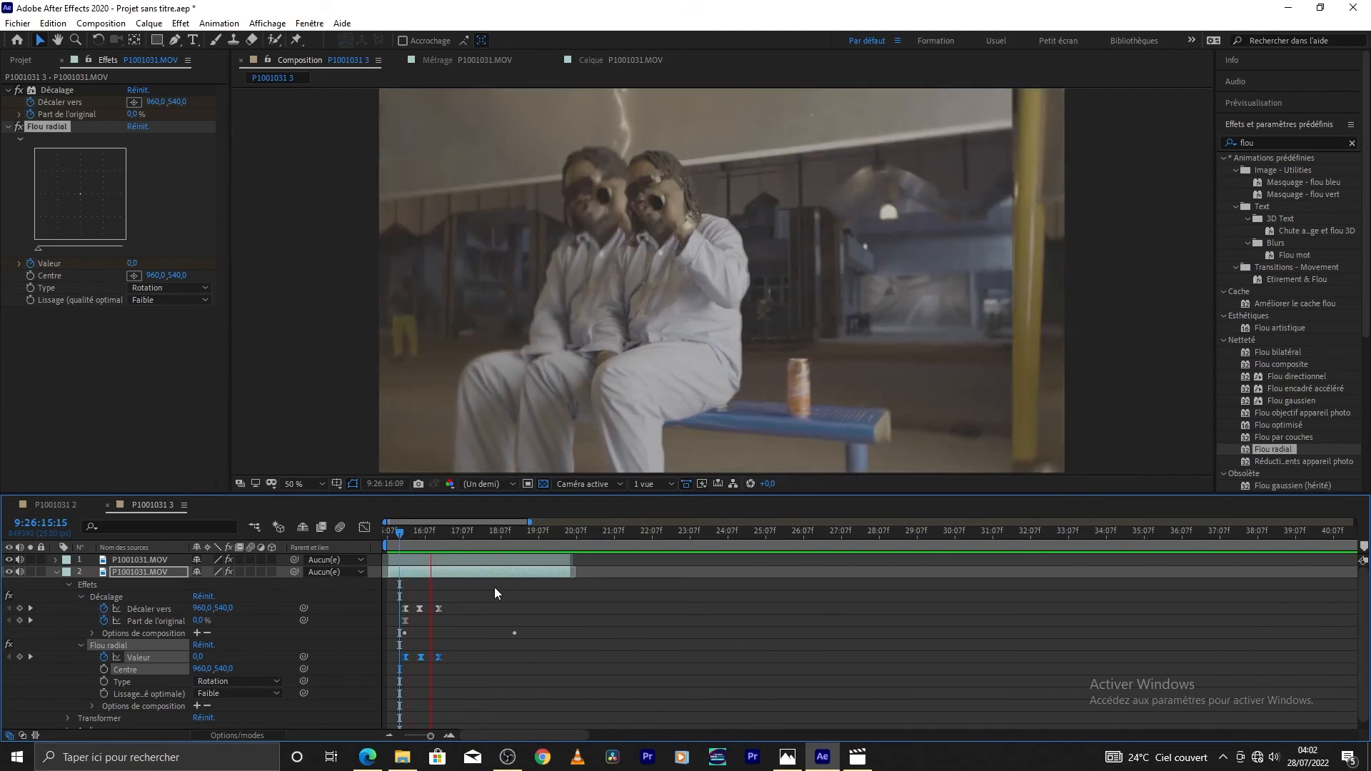
{"action": "key", "text": "space"}
{"action": "left_click_drag", "start_coordinate": [443, 533], "coordinate": [404, 542]}
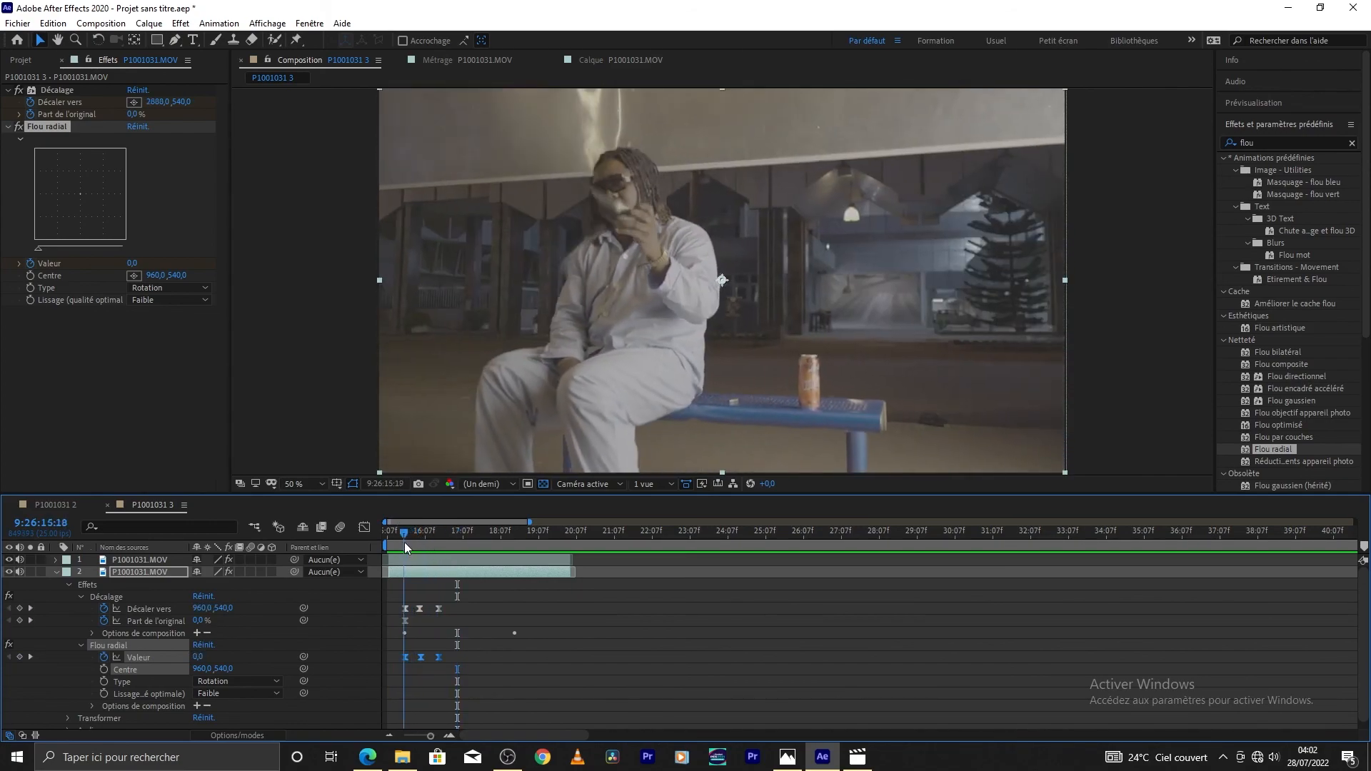
{"action": "key", "text": "space"}
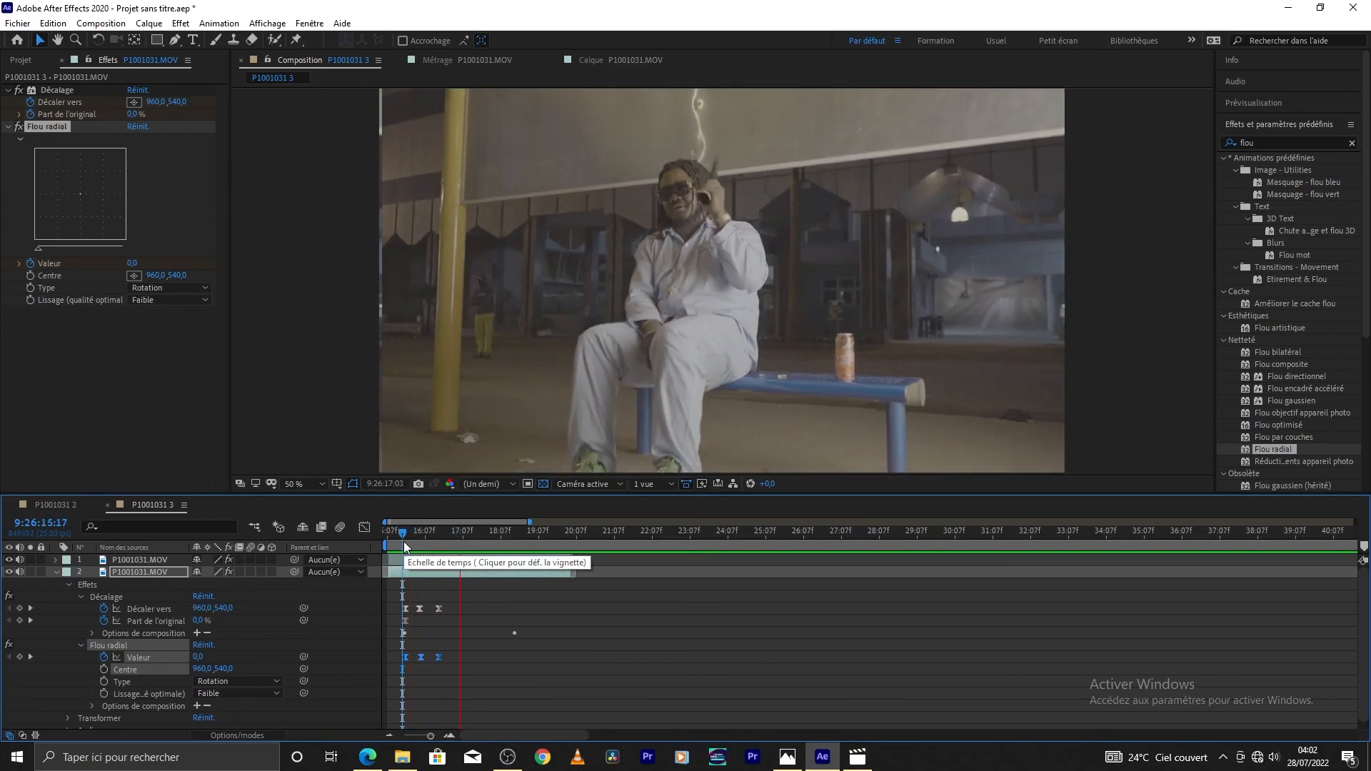